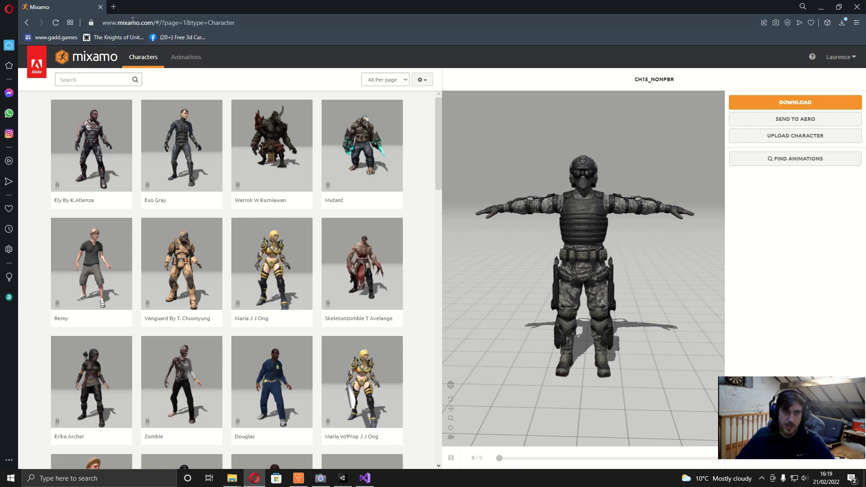
- Review the download settings of the CH15_NONPBR character without downloading it
click(208, 21)
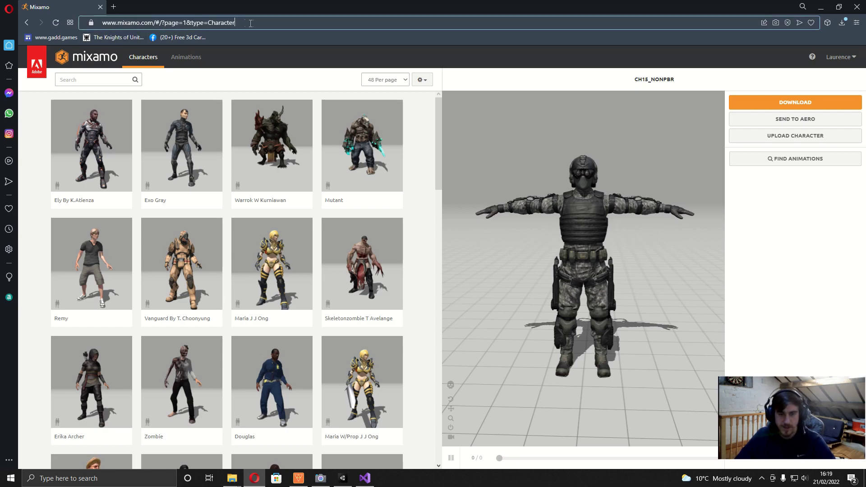
click(257, 26)
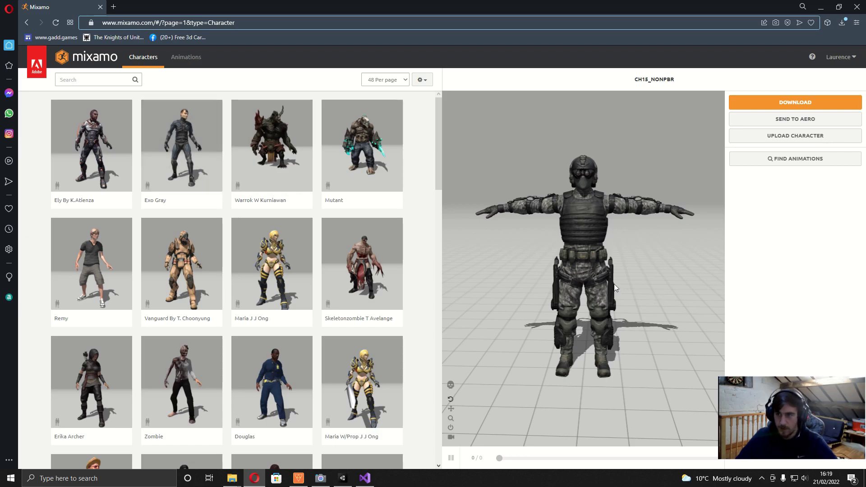
scroll(266, 216, down, 5)
scroll(267, 216, up, 5)
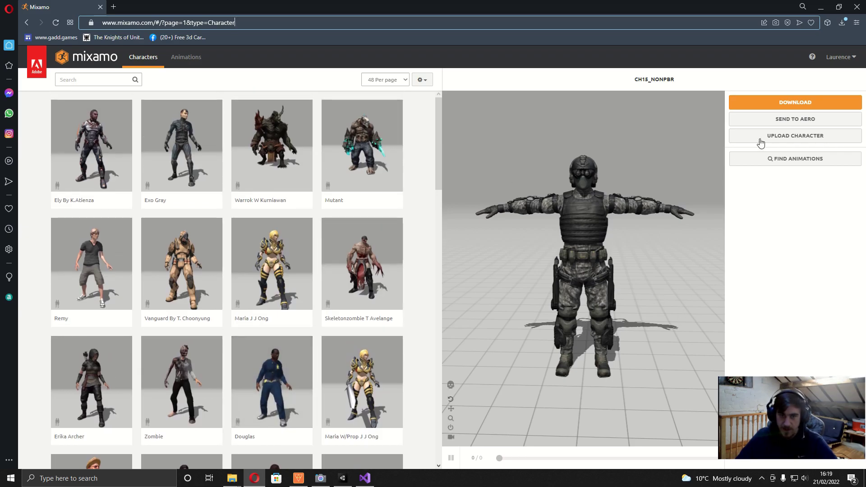
click(784, 103)
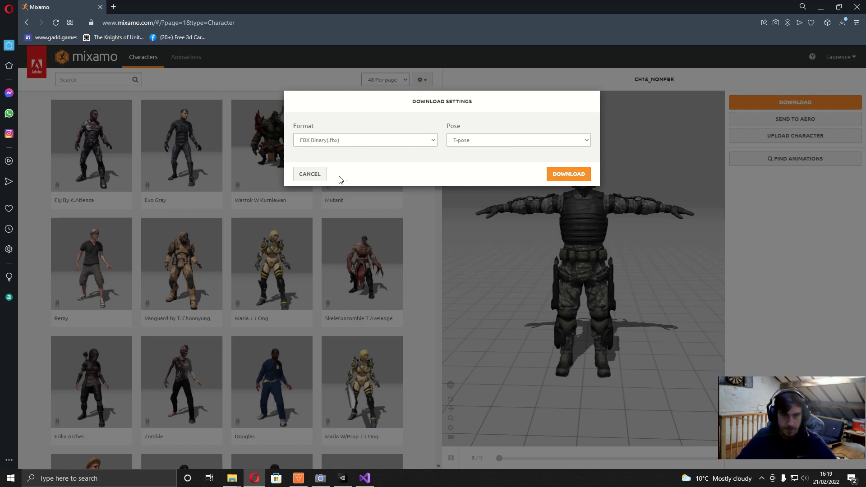
click(309, 175)
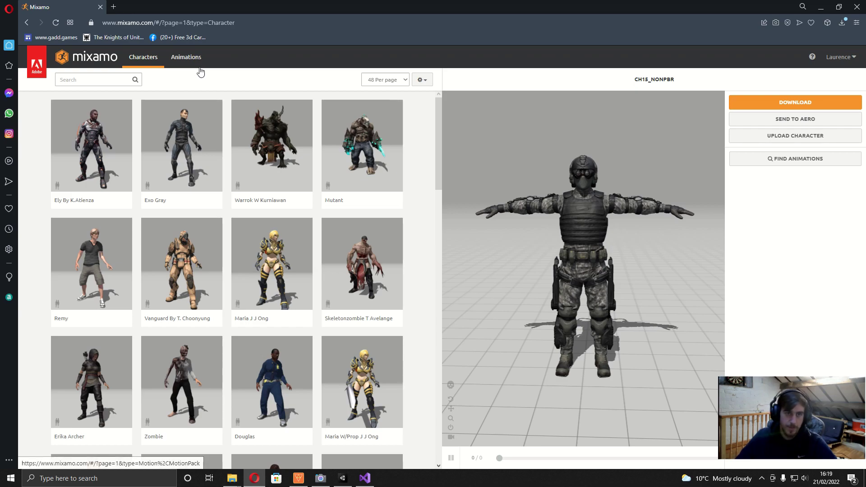
- Search the animation library for "walking"
click(195, 64)
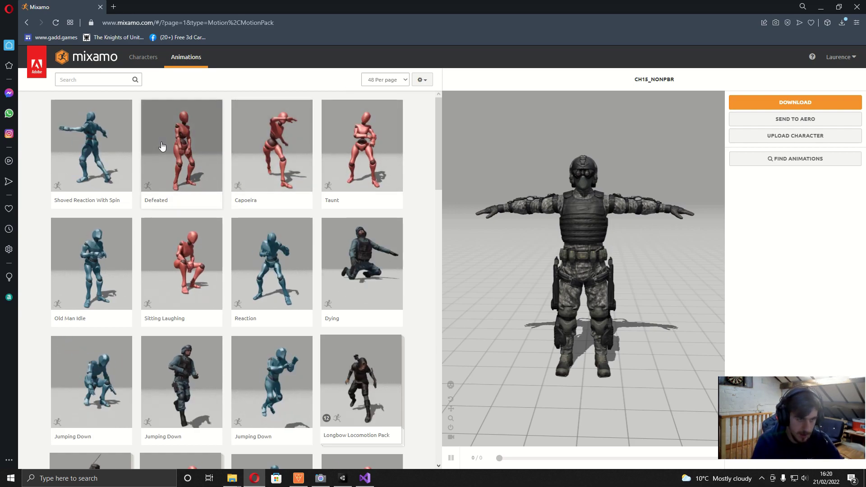
click(96, 80)
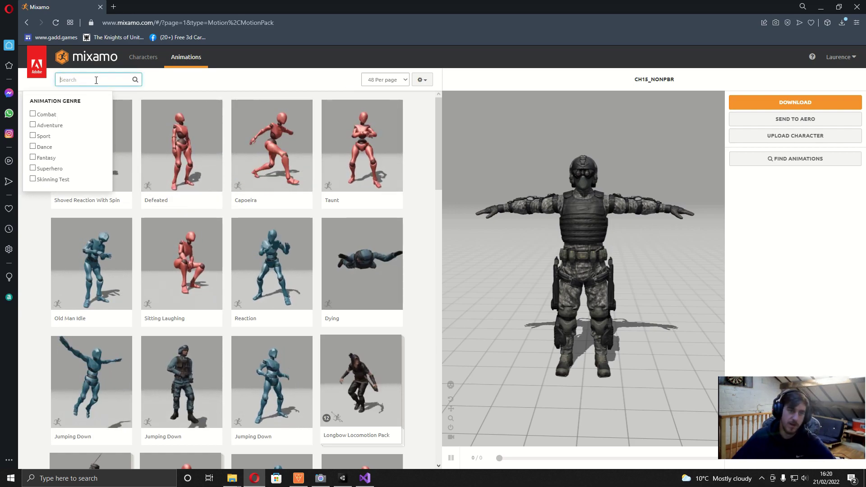
text(walking)
key(Return)
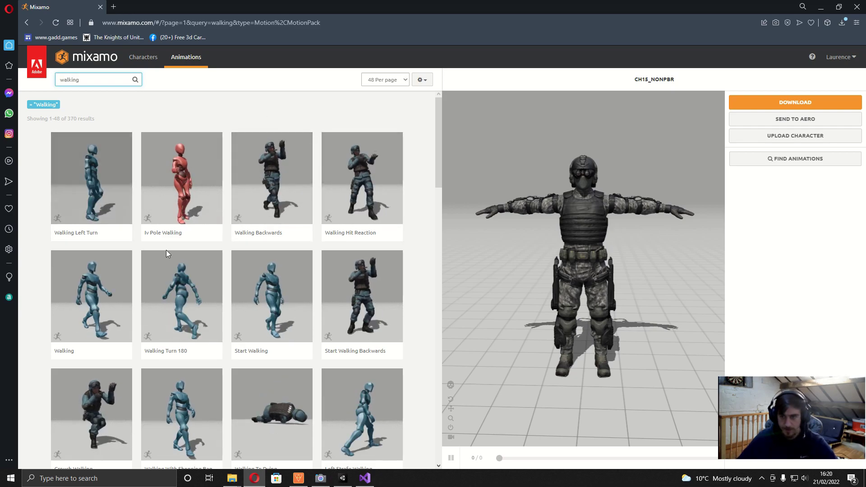
- Apply the plain Walking animation to the soldier character and make it play In Place
click(100, 289)
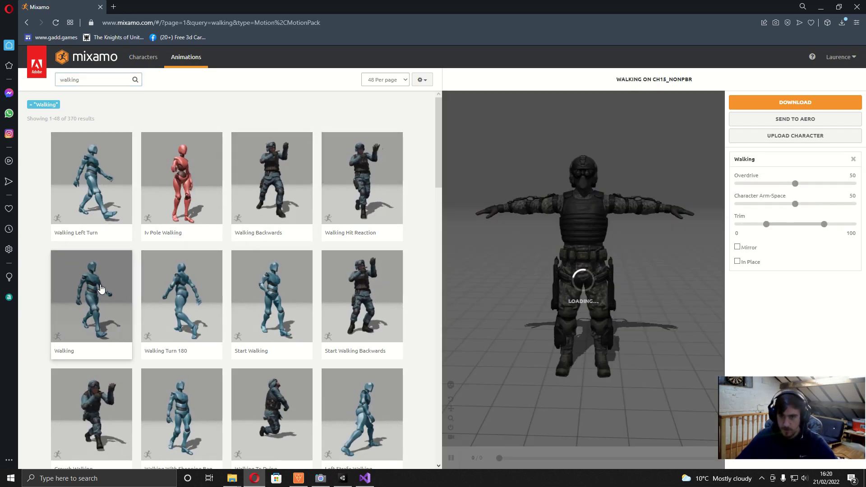
drag(586, 253, 657, 258)
click(736, 261)
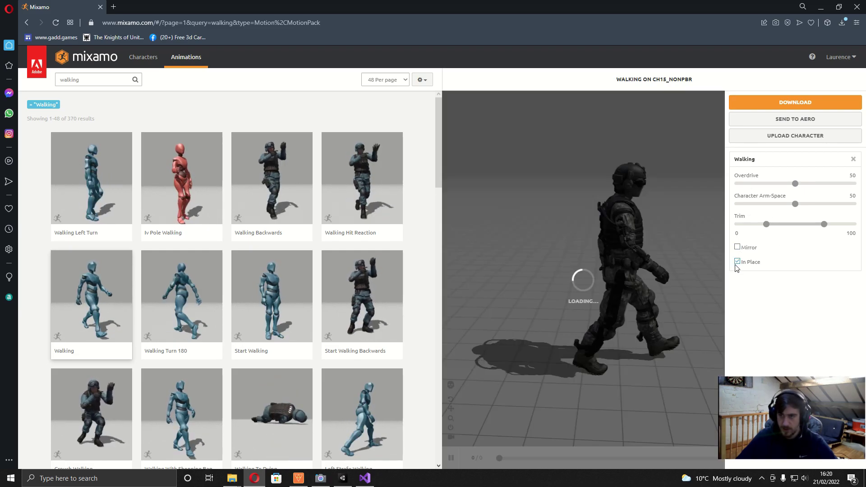
- Try Without Skin and 60 frames per second in the Walking animation's download settings, and cancel the download
click(776, 106)
click(482, 140)
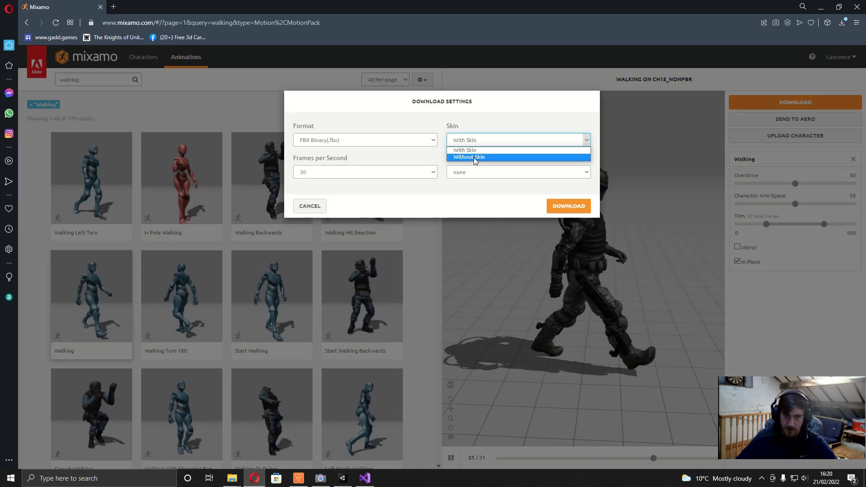
click(473, 157)
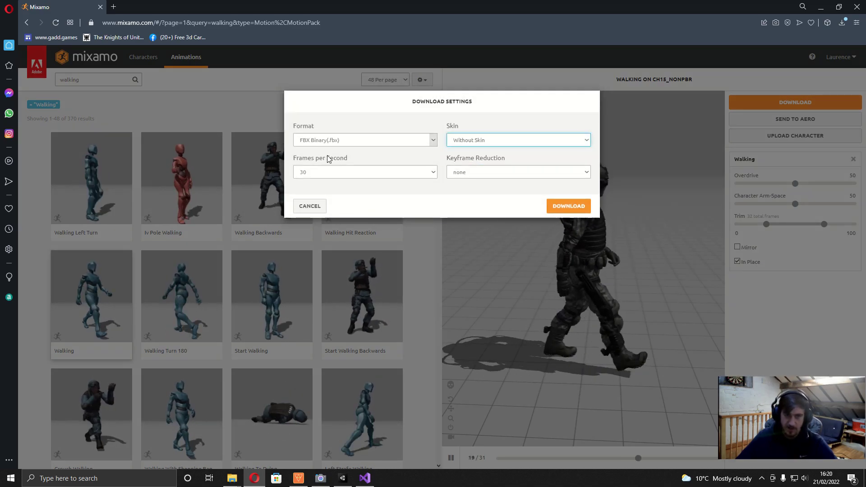
click(309, 172)
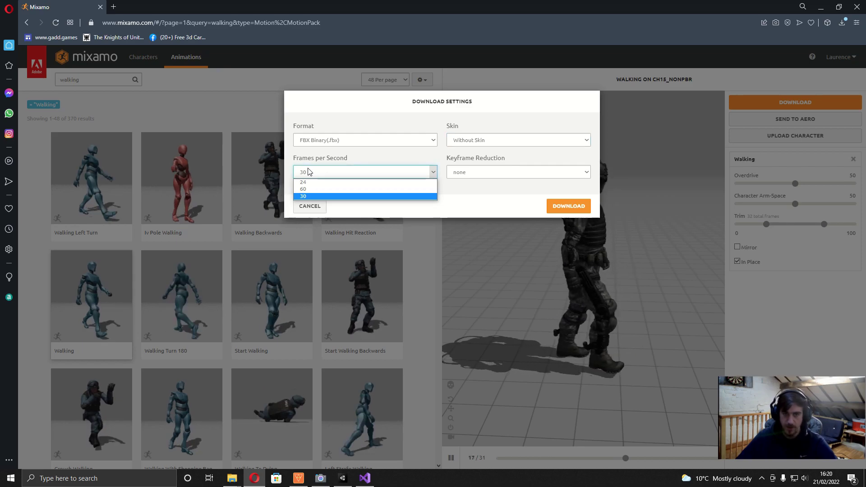
click(306, 189)
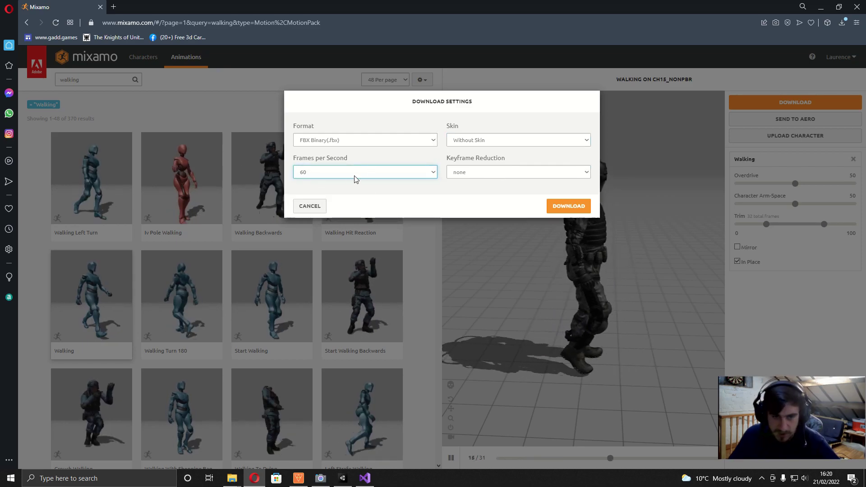
click(408, 172)
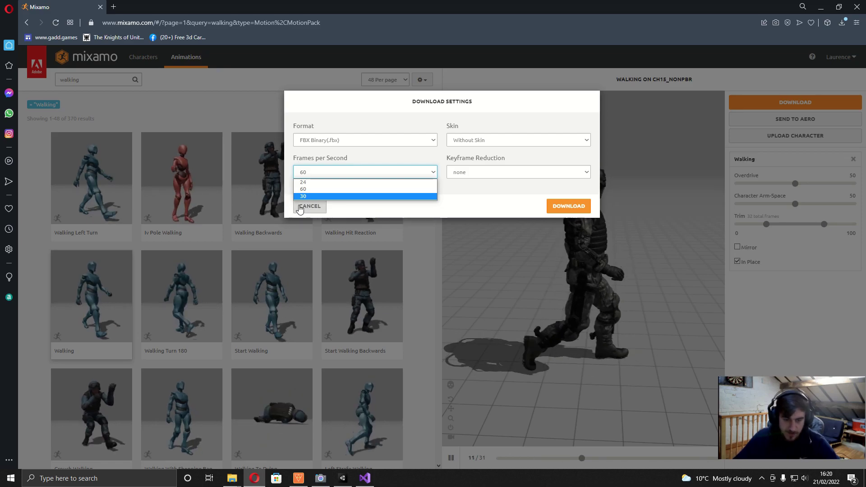
click(315, 208)
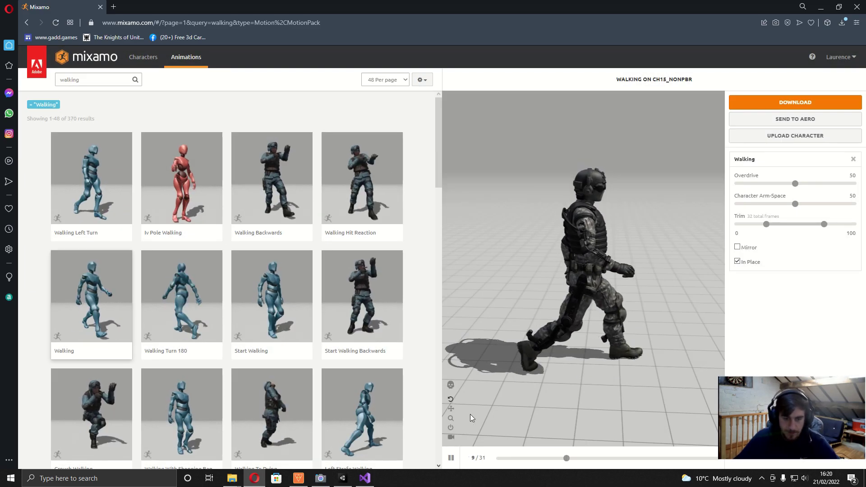
- Switch to the Unity editor and create a folder named Materials inside the Player assets folder
click(341, 481)
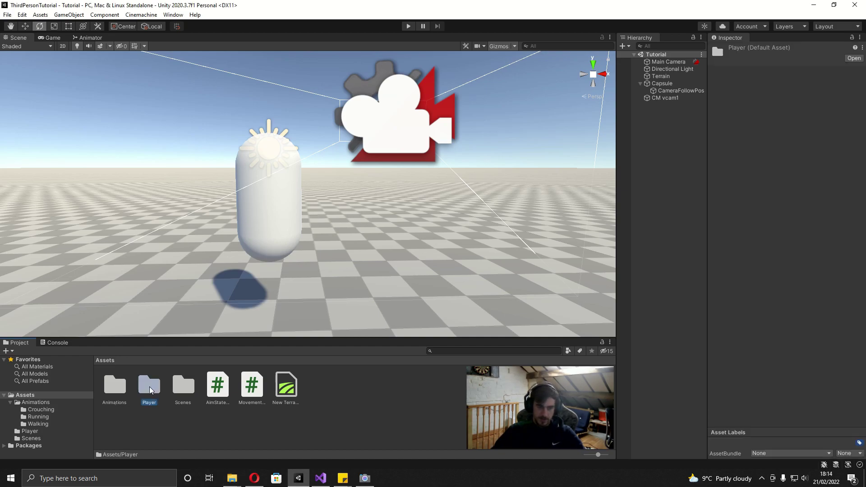
double_click(150, 386)
right_click(163, 397)
mouse_move(220, 157)
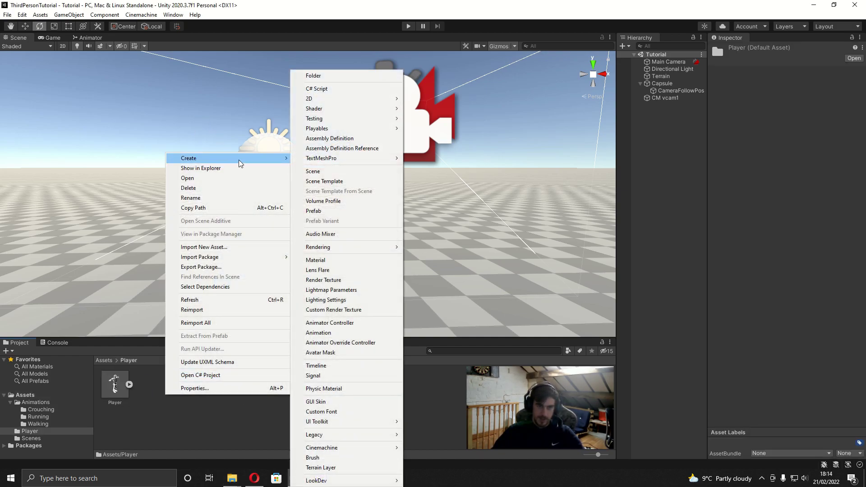
click(337, 78)
text(Materials)
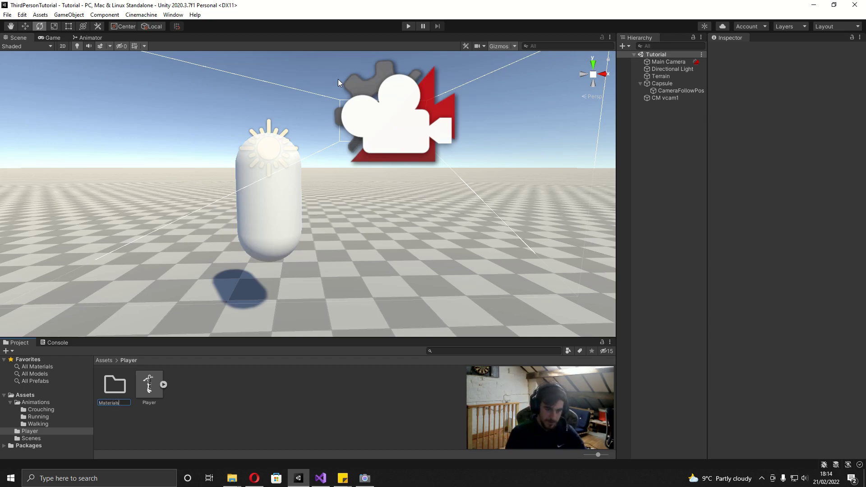
key(Return)
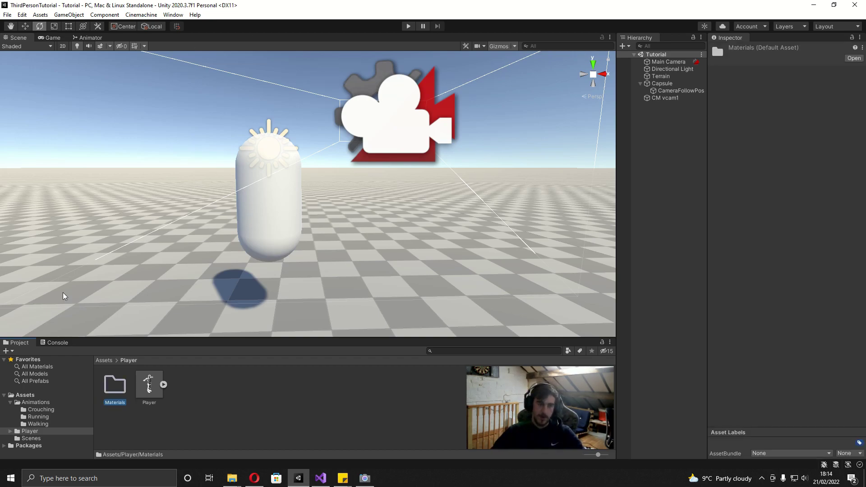
- Create a second folder named Texture inside the Player assets folder
right_click(201, 401)
mouse_move(264, 162)
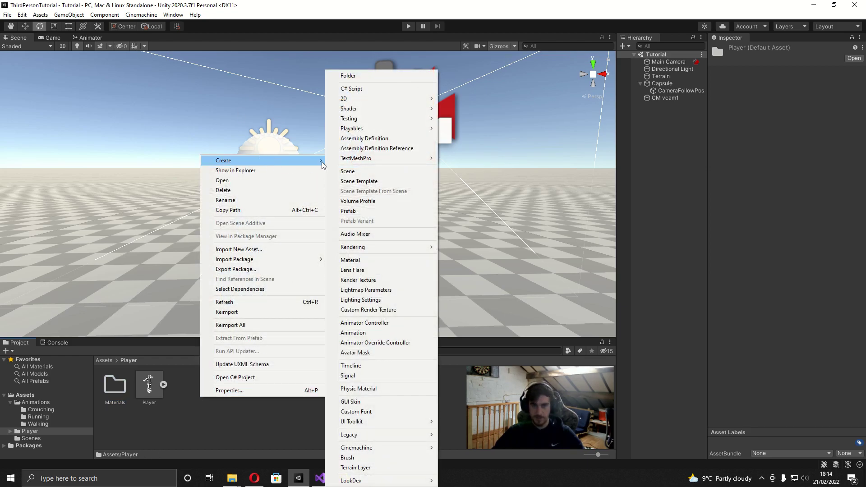
mouse_move(353, 161)
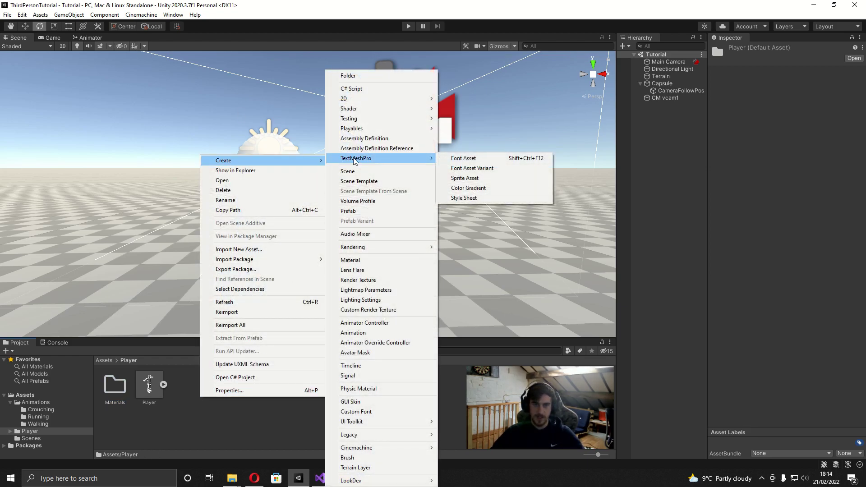
click(366, 77)
text(Texture)
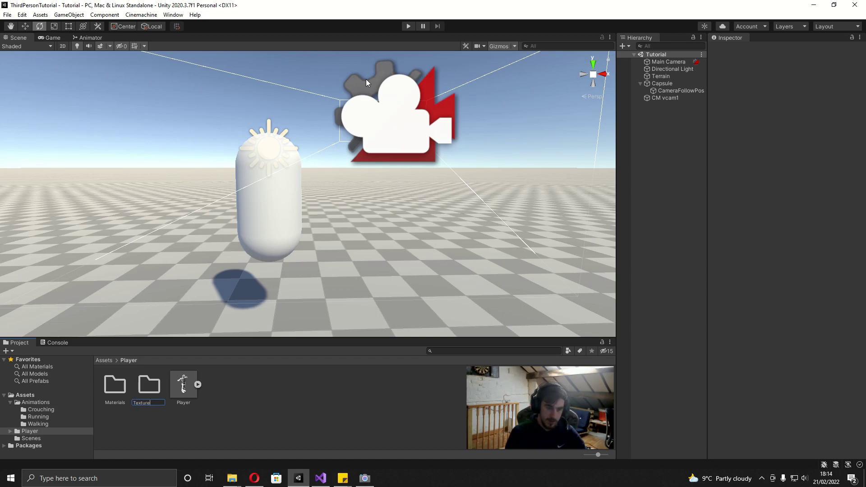
key(Return)
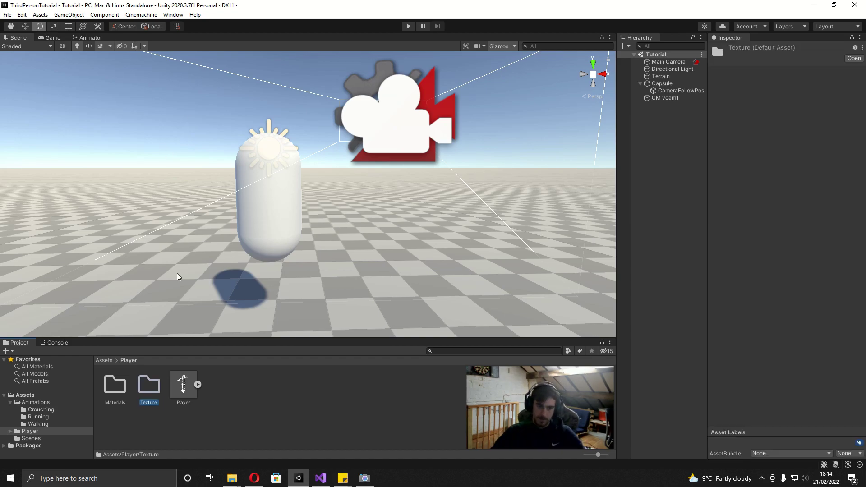
- Extract the Player model's textures into the Texture folder and fix the flagged normal map import settings
click(179, 393)
click(816, 104)
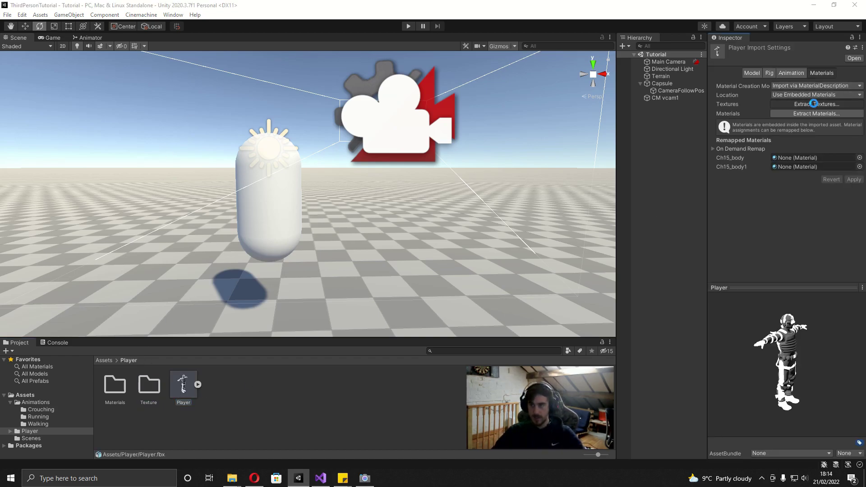
click(118, 94)
click(352, 248)
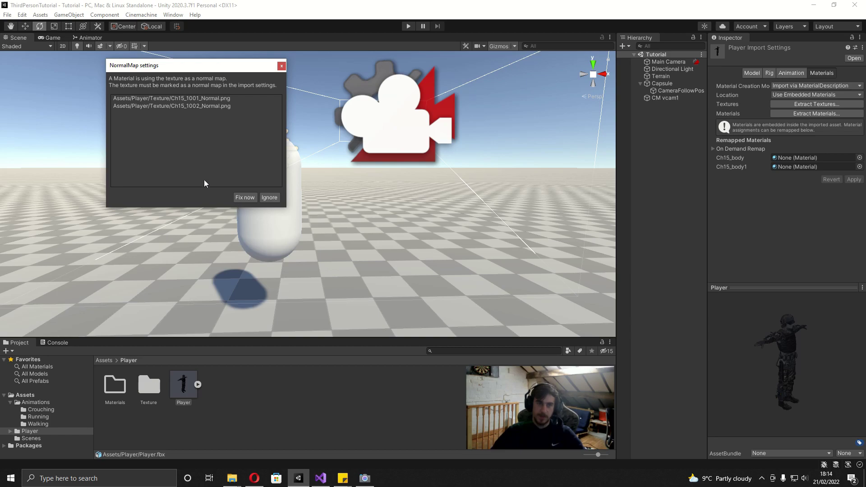
drag(140, 67, 181, 96)
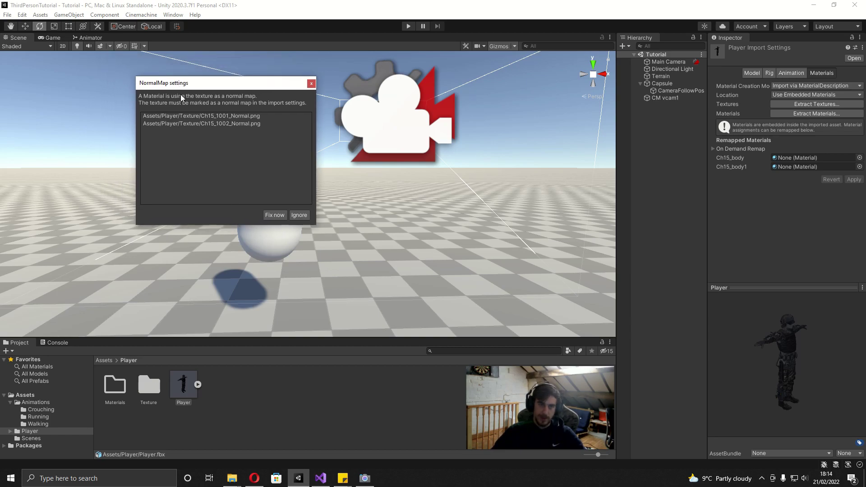
click(280, 214)
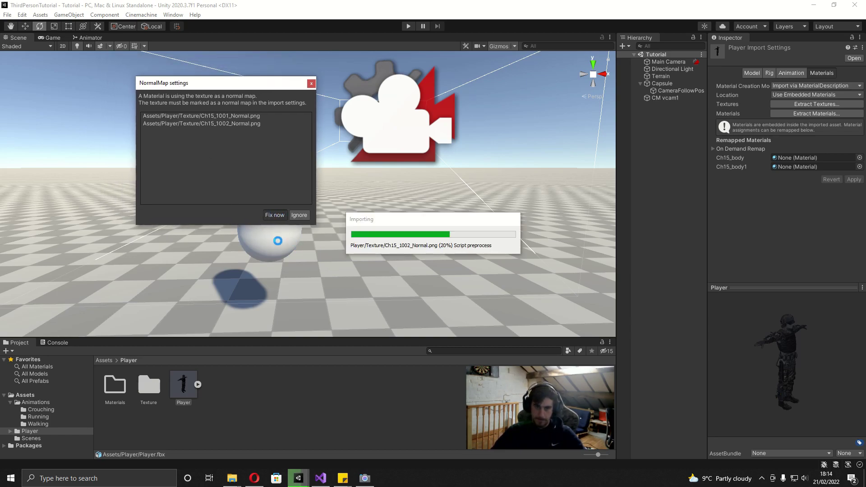
- Extract the Player model's embedded materials into the Materials folder
click(183, 388)
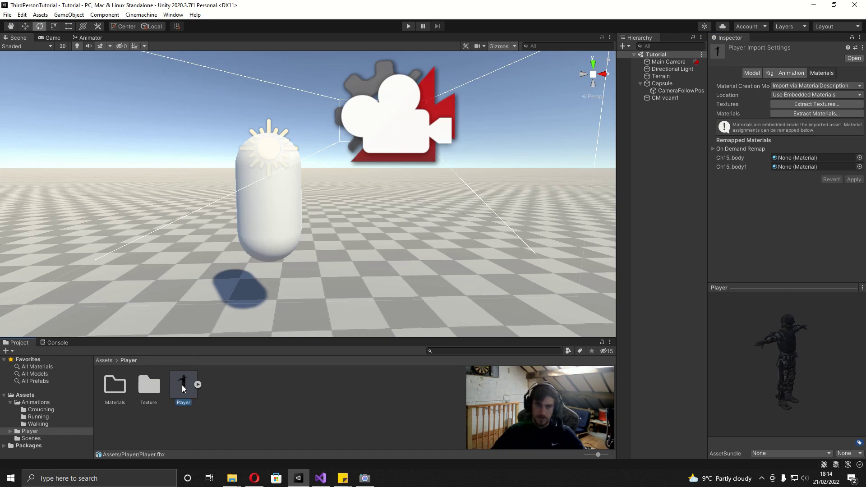
click(815, 112)
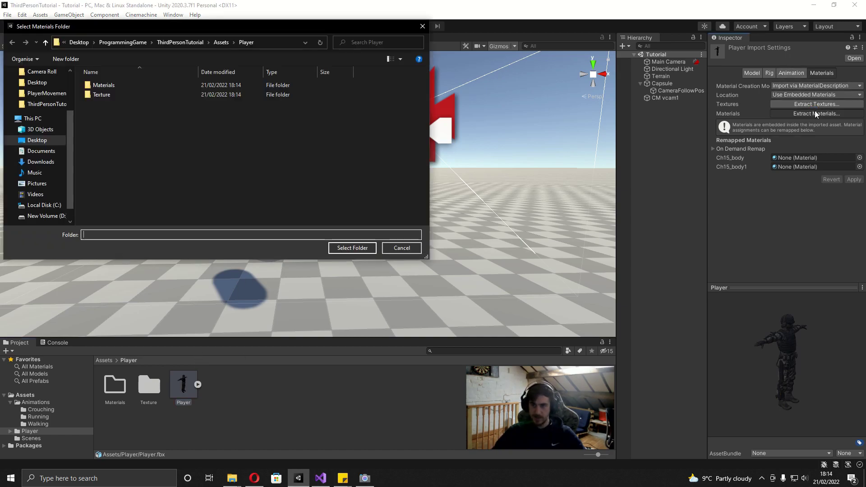
click(104, 84)
click(352, 248)
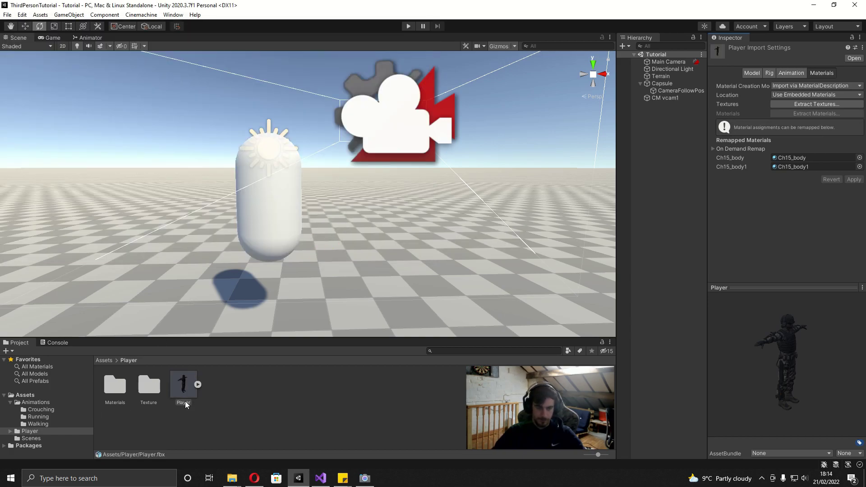
- Set the Player model's rig animation type to Humanoid and apply the import settings
click(769, 73)
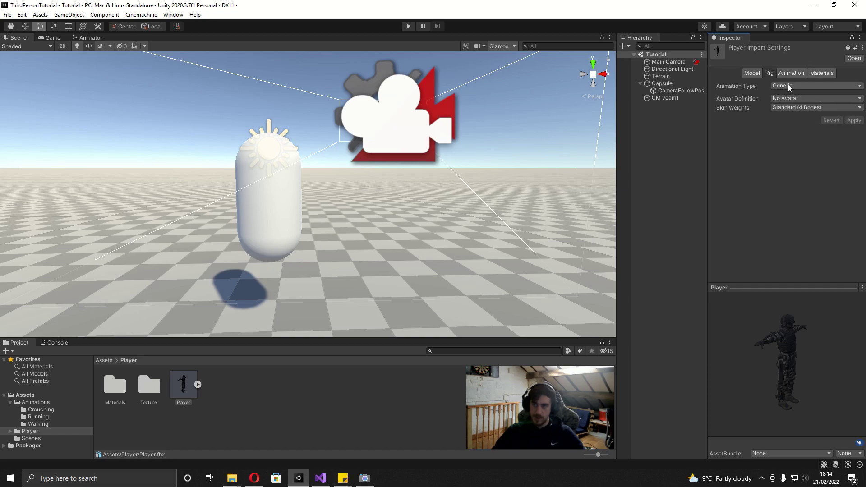
click(789, 85)
click(790, 127)
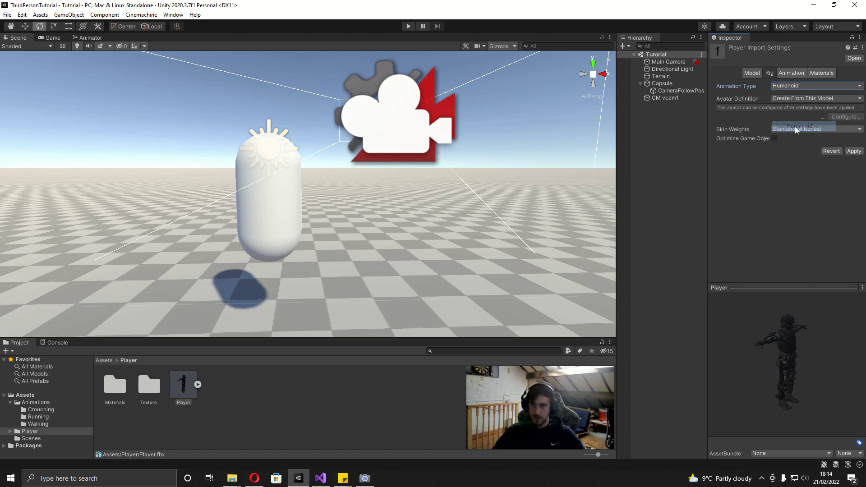
click(852, 151)
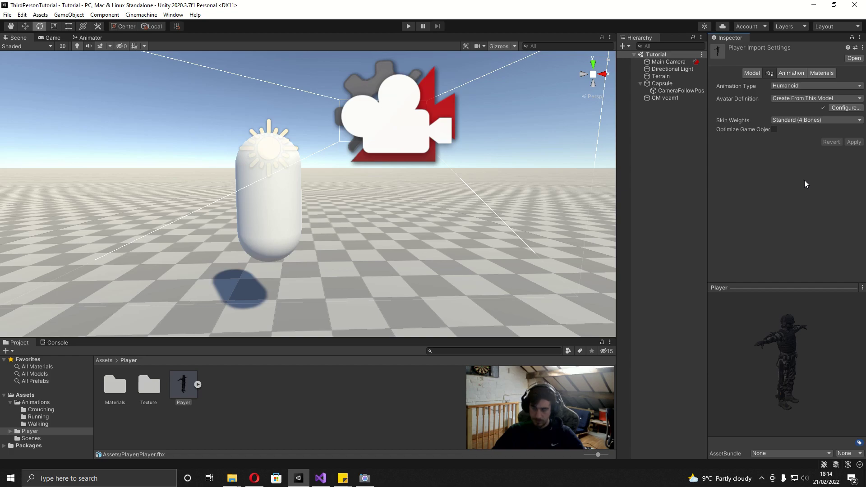
- Open the Walking folder inside Animations and collapse the expanded animation models
click(108, 360)
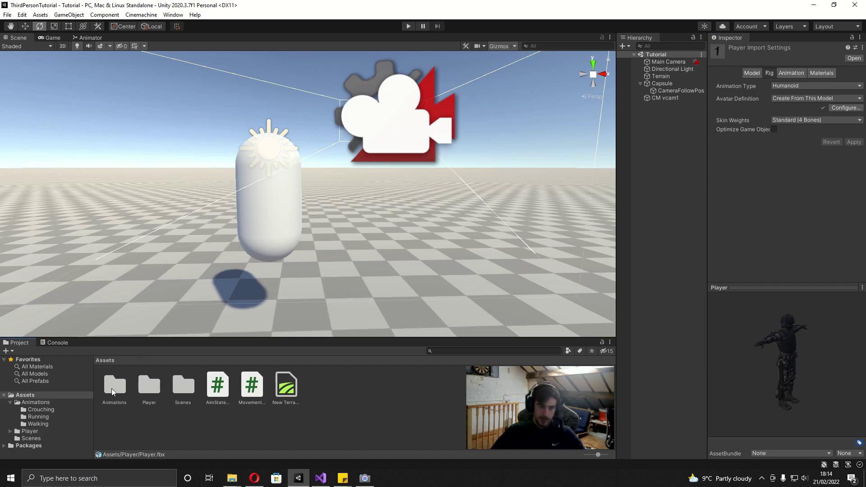
double_click(113, 387)
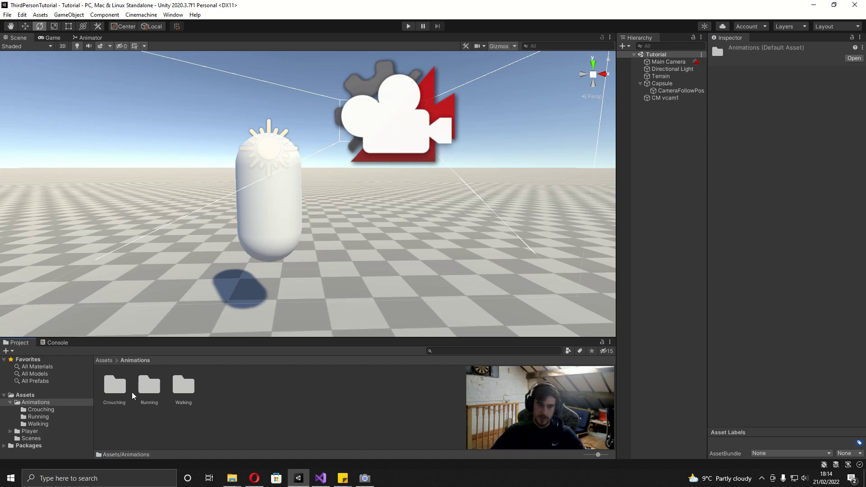
double_click(183, 386)
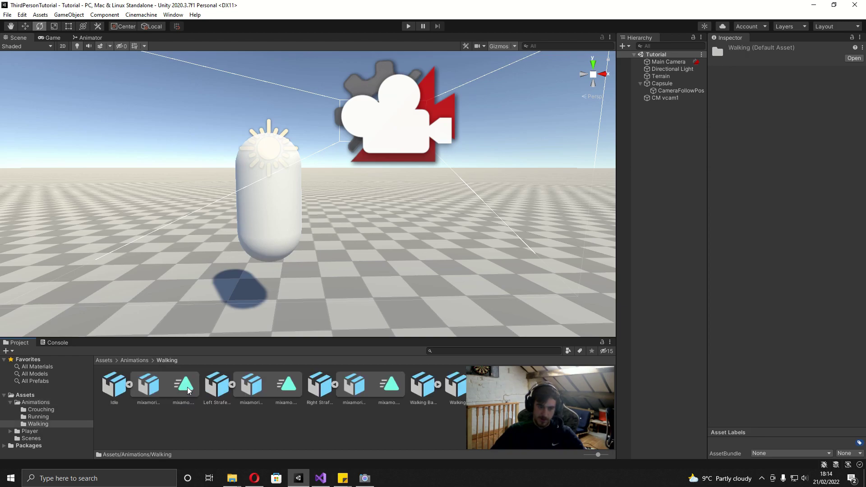
click(130, 385)
click(163, 384)
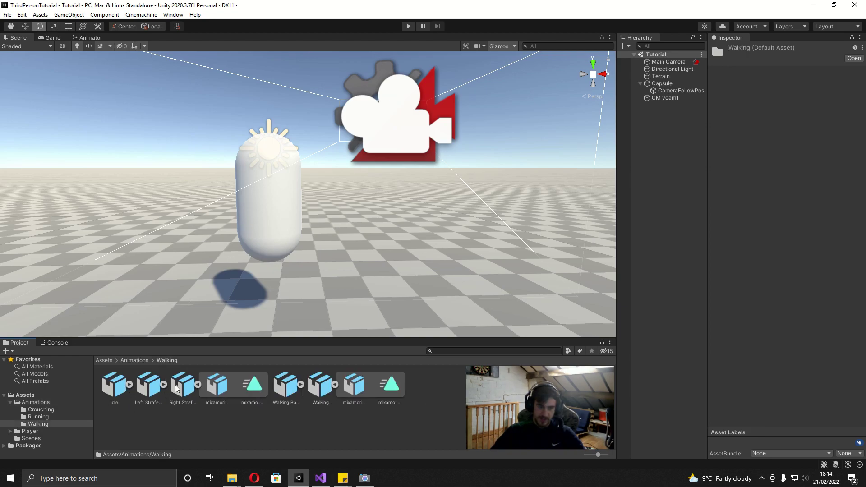
click(198, 385)
click(267, 385)
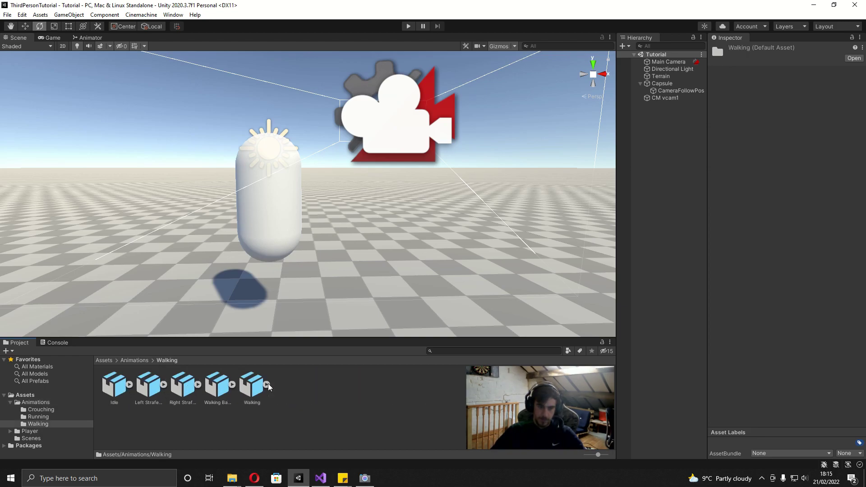
- Select all five models in the Walking folder and set their rig animation type to Humanoid
click(112, 387)
shift+click(252, 381)
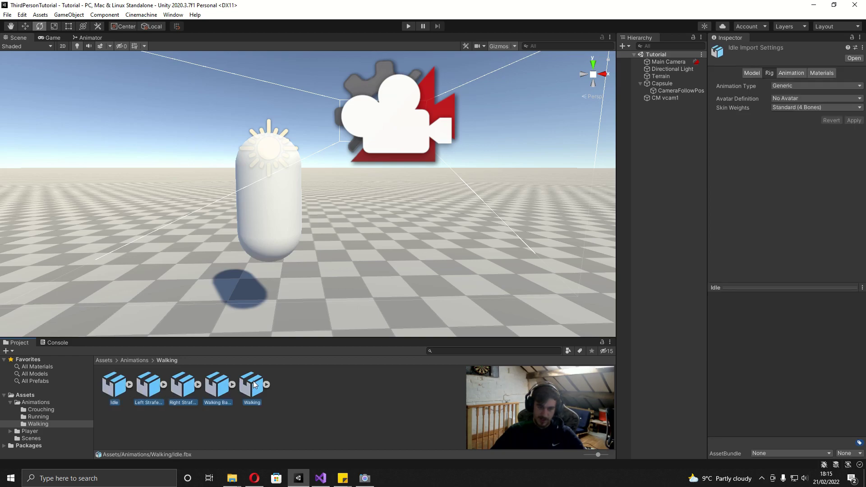
click(797, 85)
click(802, 126)
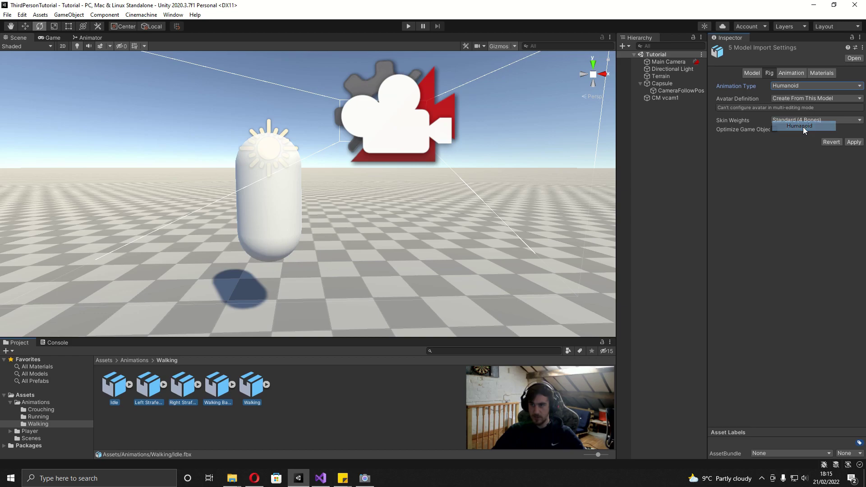
- Set the five walking models' avatar definition to Copy From Other Avatar with PlayerAvatar as source, and apply the settings
click(799, 97)
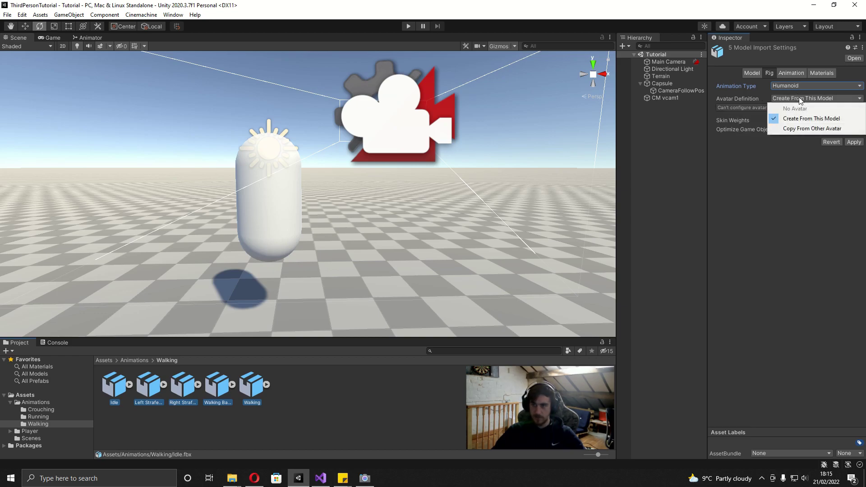
click(796, 129)
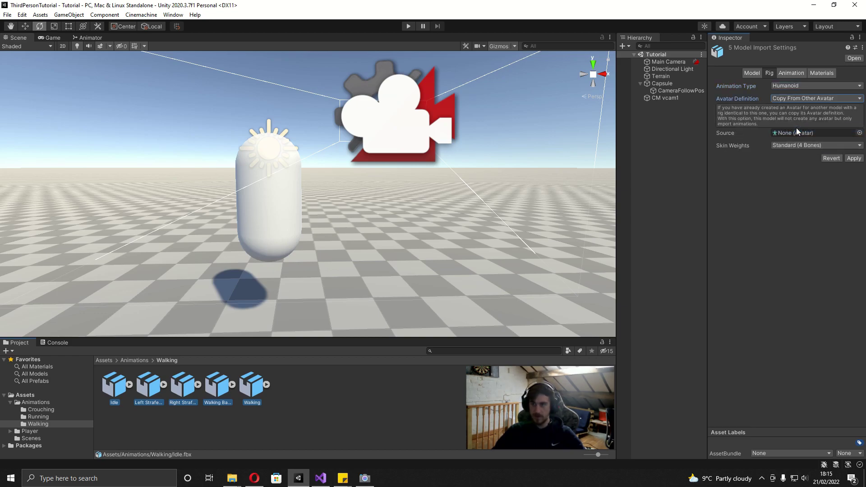
click(859, 133)
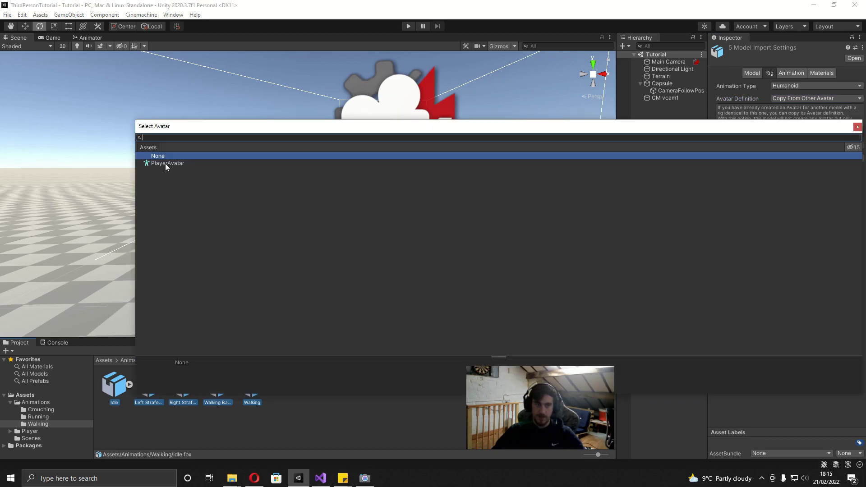
double_click(165, 163)
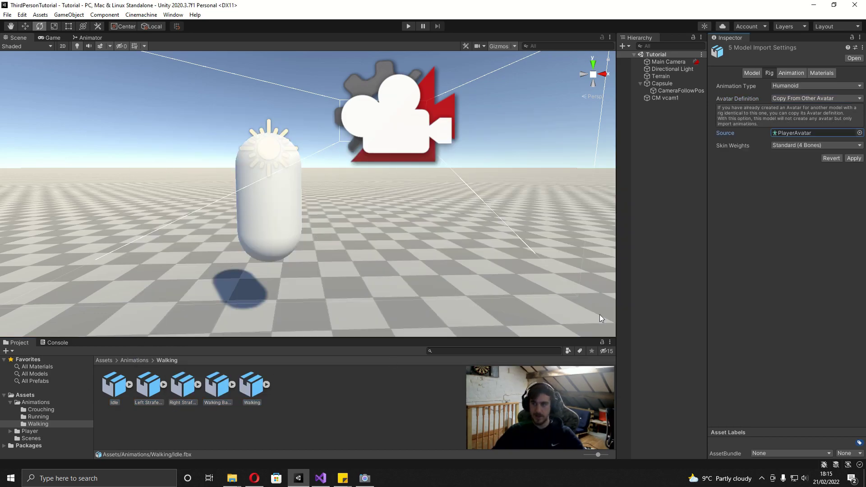
click(853, 159)
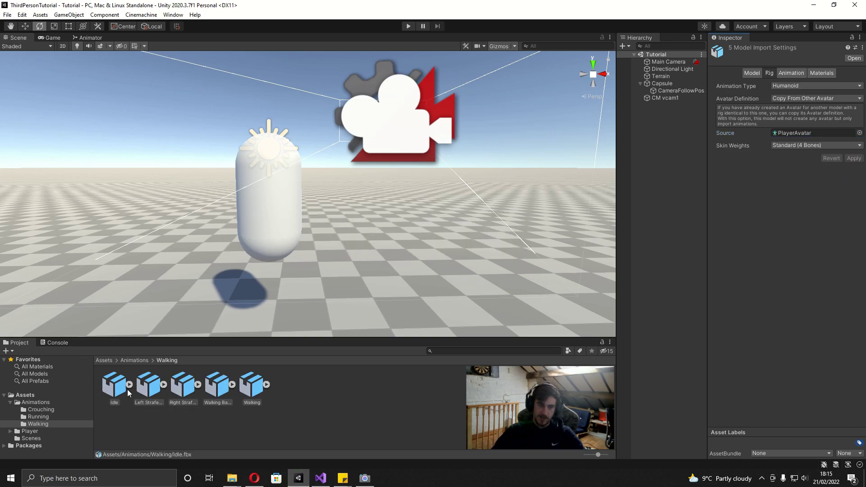
- Examine the clip names in the animation import settings of the Idle and Left Strafe Walking models
click(113, 384)
click(789, 74)
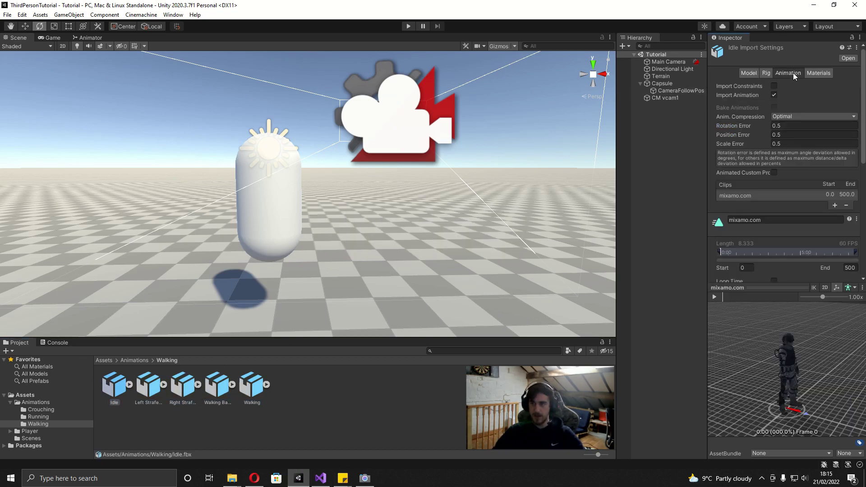
drag(802, 219, 615, 221)
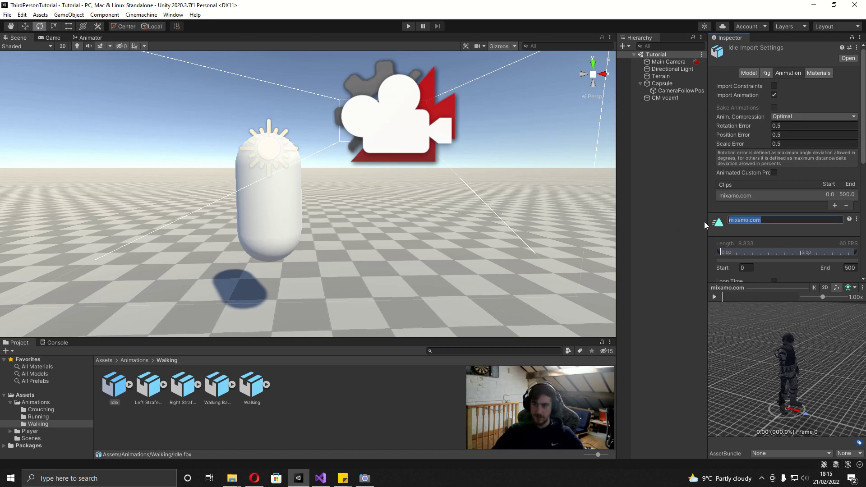
click(149, 385)
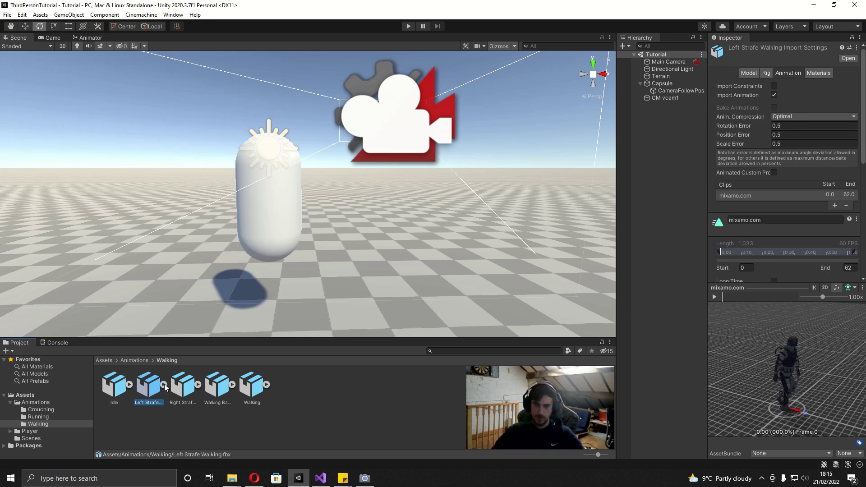
drag(735, 220, 673, 220)
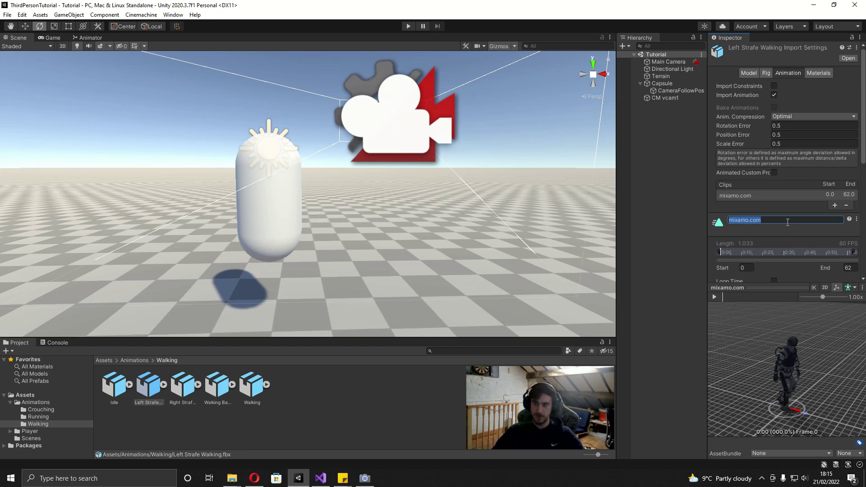
click(130, 384)
click(131, 385)
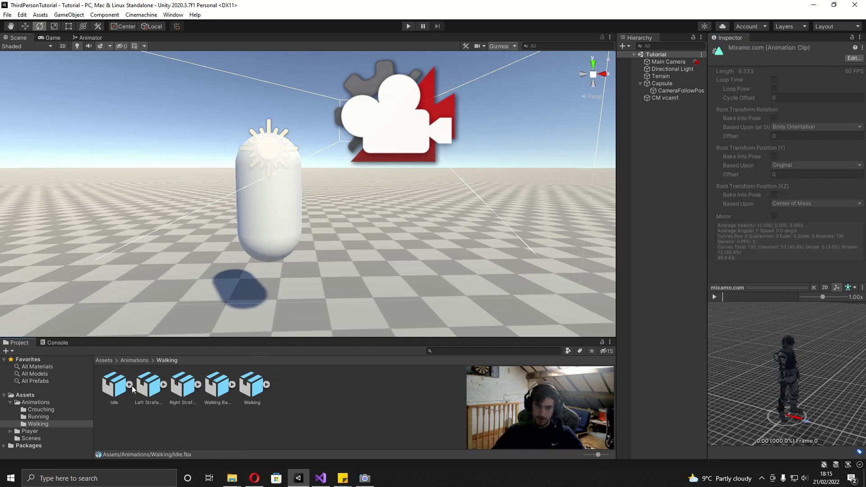
- Rename the Idle model's animation clip to Idle and apply its import settings
click(111, 385)
click(750, 221)
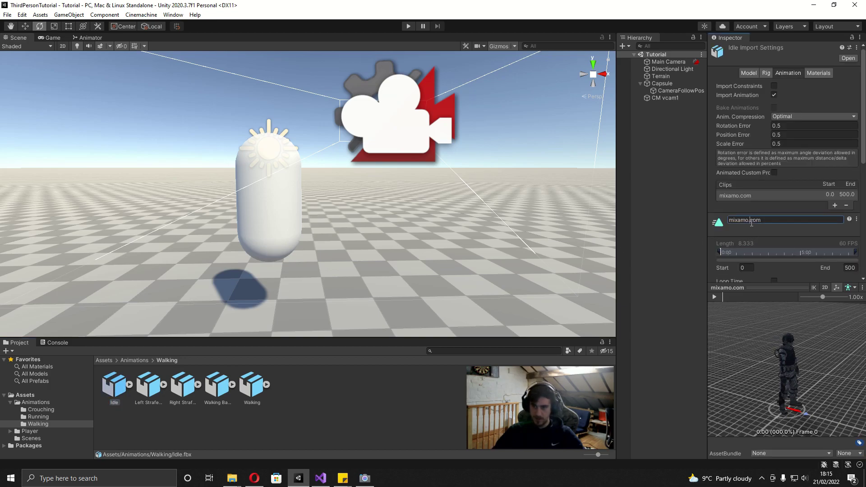
text(Idle)
key(Return)
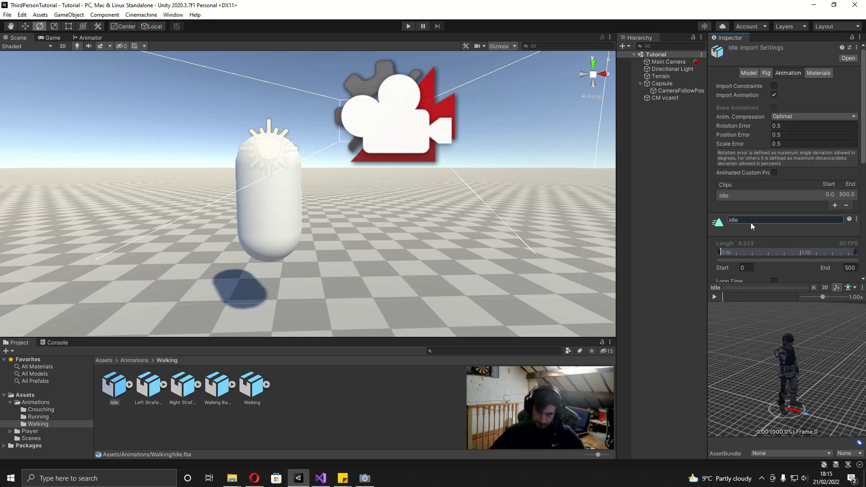
click(143, 389)
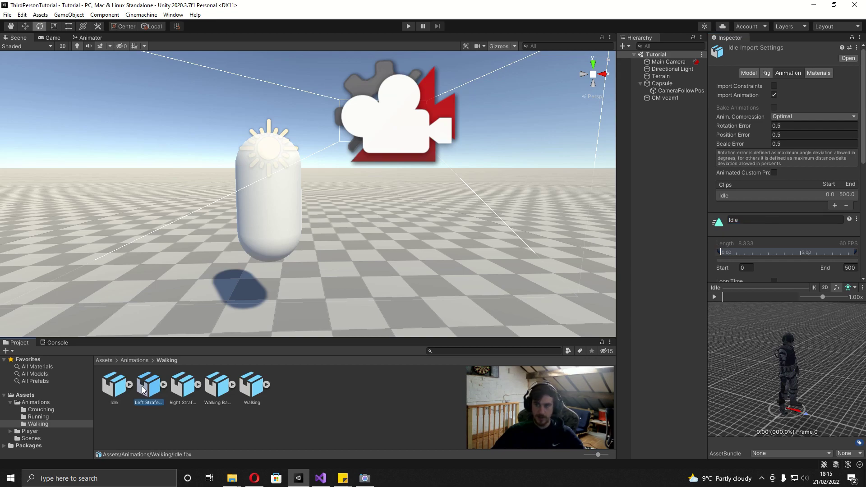
click(419, 255)
click(744, 220)
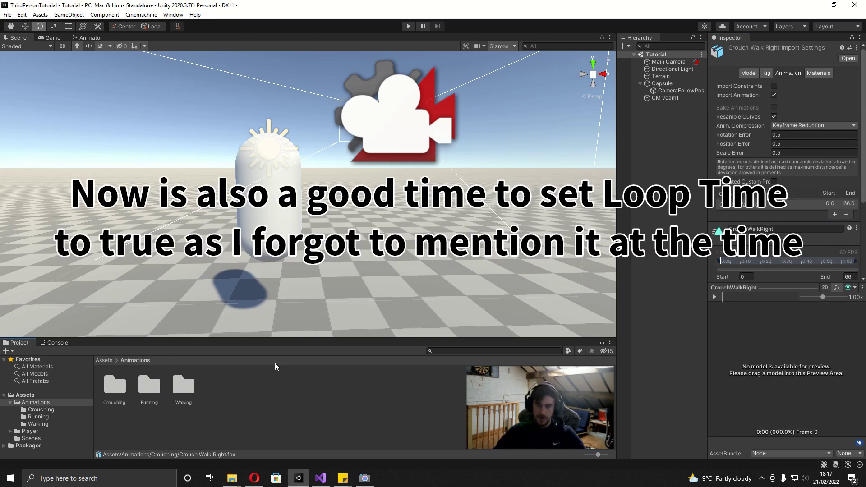
- Apply the pending import settings of Crouch Walk Right and open the Walking folder
click(187, 394)
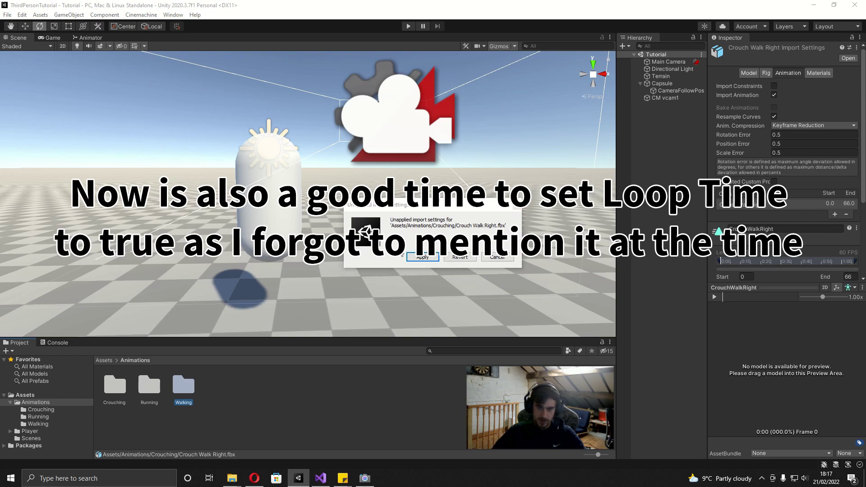
click(423, 257)
double_click(185, 387)
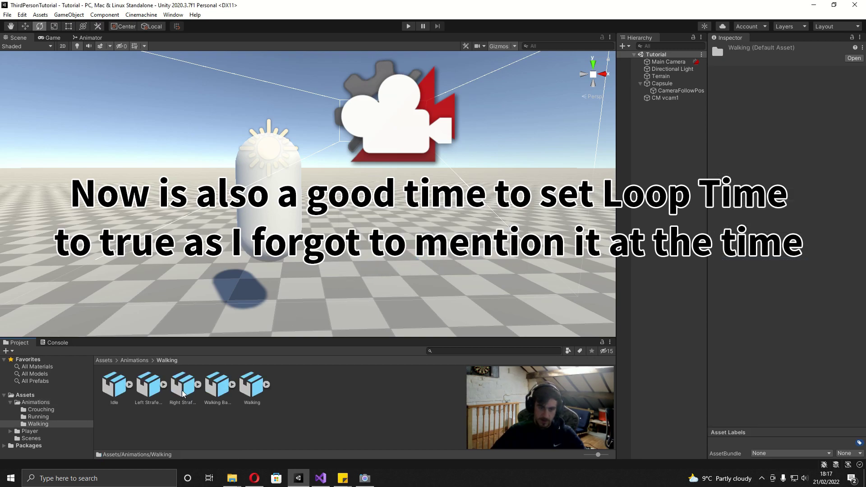
- Duplicate the Idle clip out of its imported model and delete the original Idle.fbx
click(129, 384)
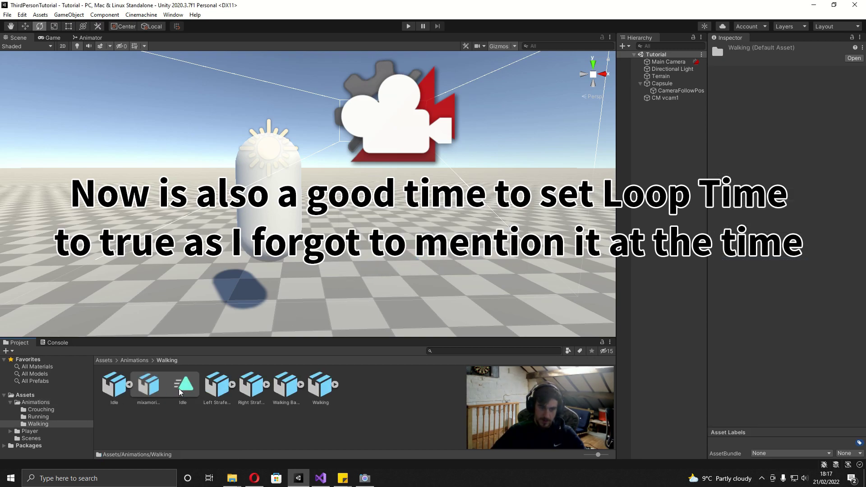
click(184, 386)
key(ctrl+d)
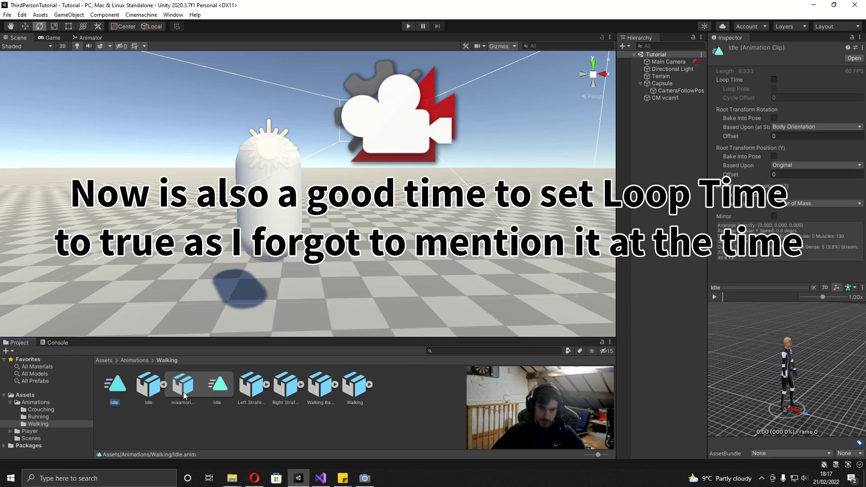
click(148, 384)
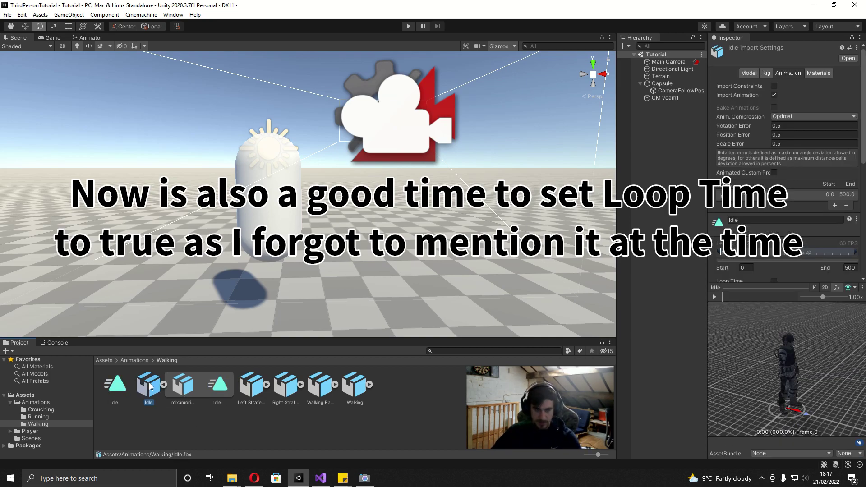
key(Delete)
click(465, 259)
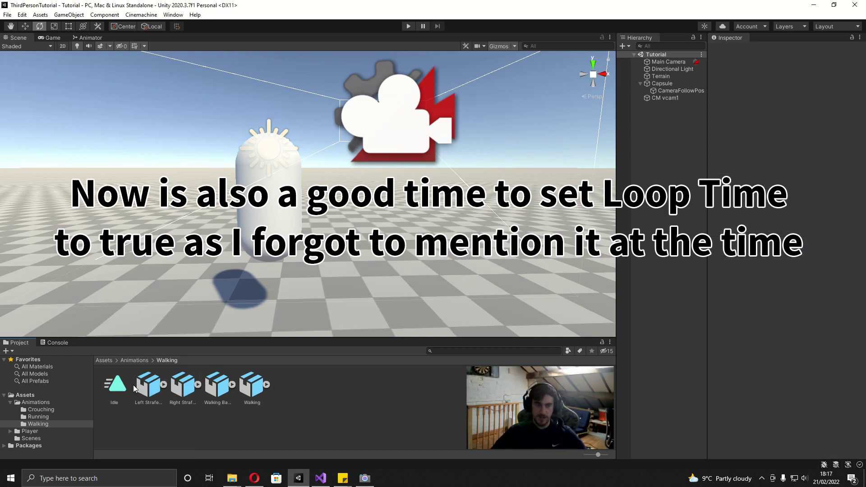
- Duplicate the LeftStrafe clip as a standalone animation and delete the Left Strafe Walking model
click(163, 384)
click(222, 385)
key(ctrl+d)
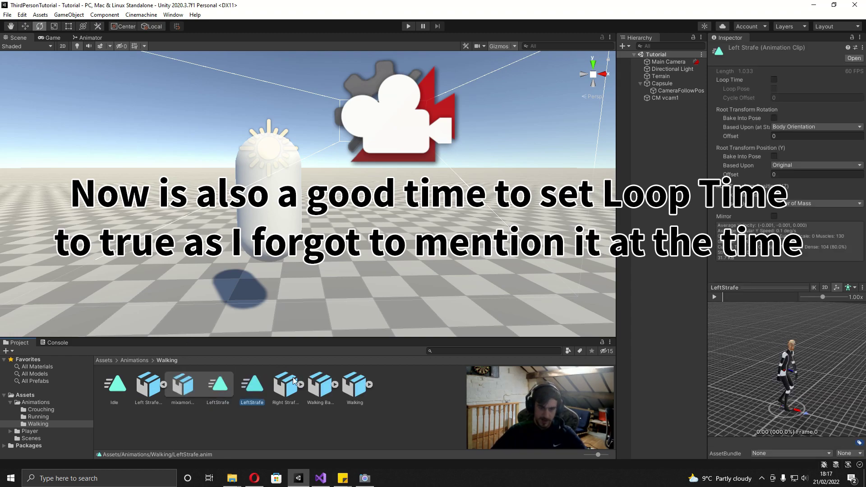
click(152, 389)
key(Delete)
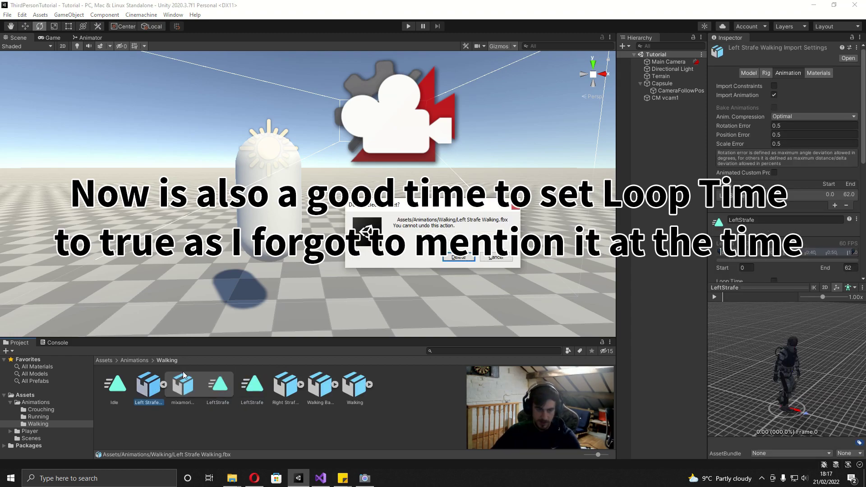
click(464, 259)
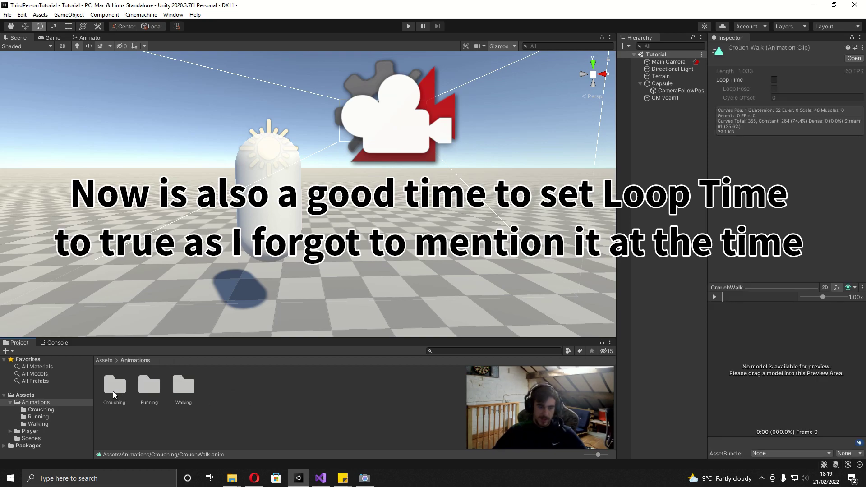
- Check the contents of the Crouching and Running animation folders
double_click(113, 393)
click(136, 360)
double_click(149, 386)
click(130, 360)
- Place the Player model from the Player assets folder in the scene as a child of Capsule
click(104, 360)
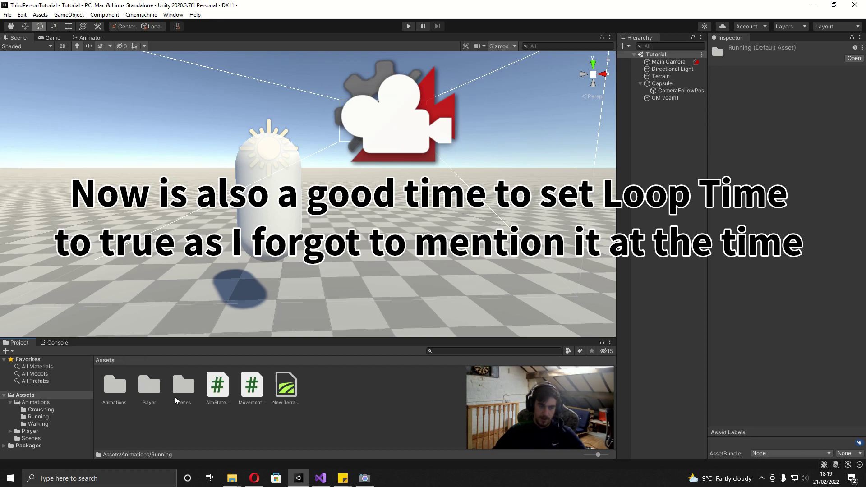
double_click(150, 386)
drag(181, 389, 659, 87)
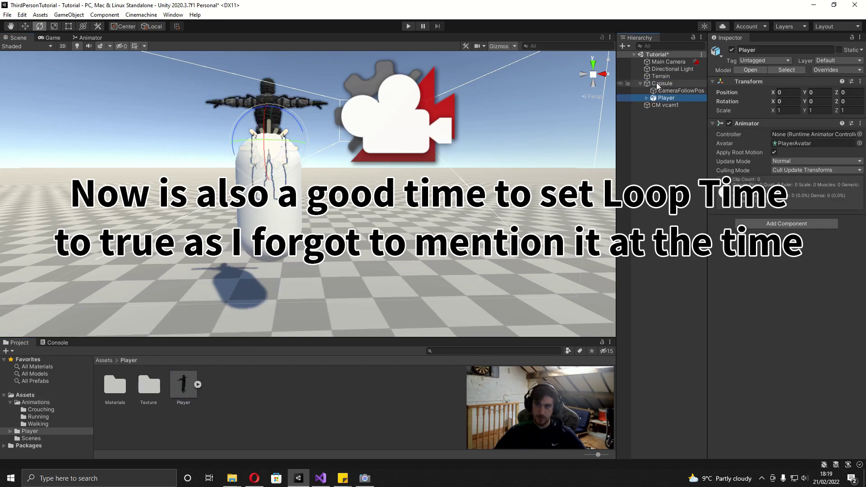
- Remove the Mesh Renderer and Mesh Filter components from the Capsule object
click(662, 85)
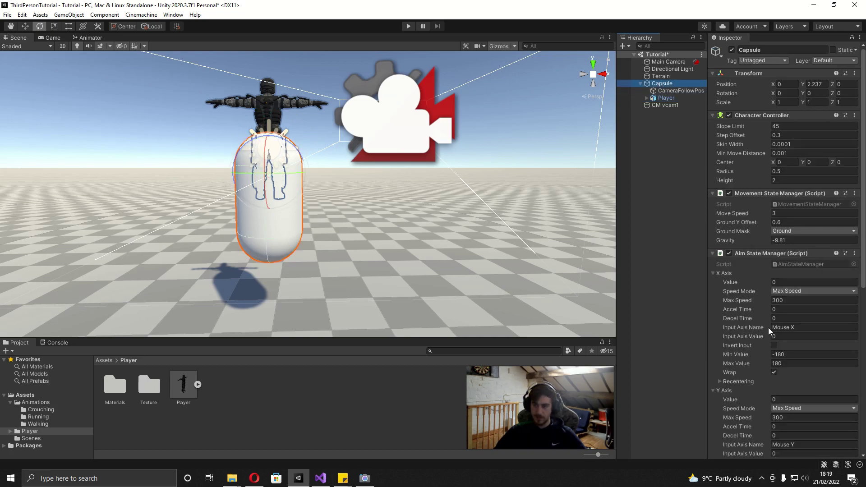
scroll(770, 331, down, 8)
right_click(767, 260)
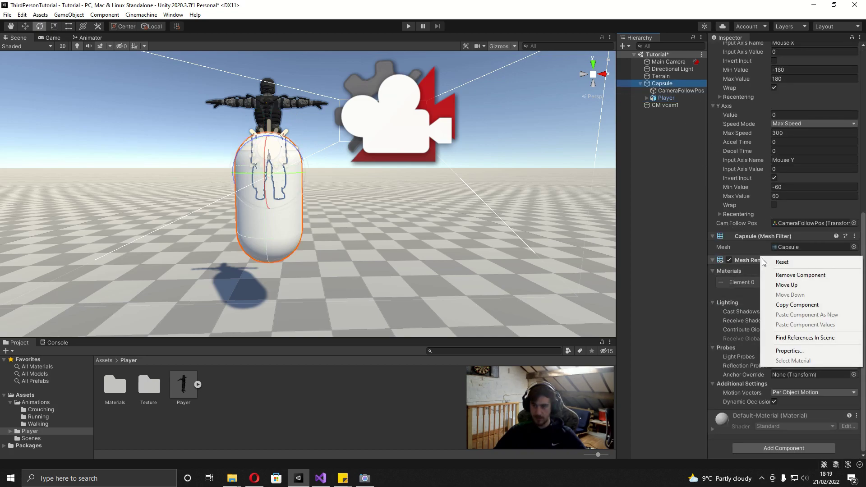
click(787, 274)
right_click(759, 421)
click(787, 332)
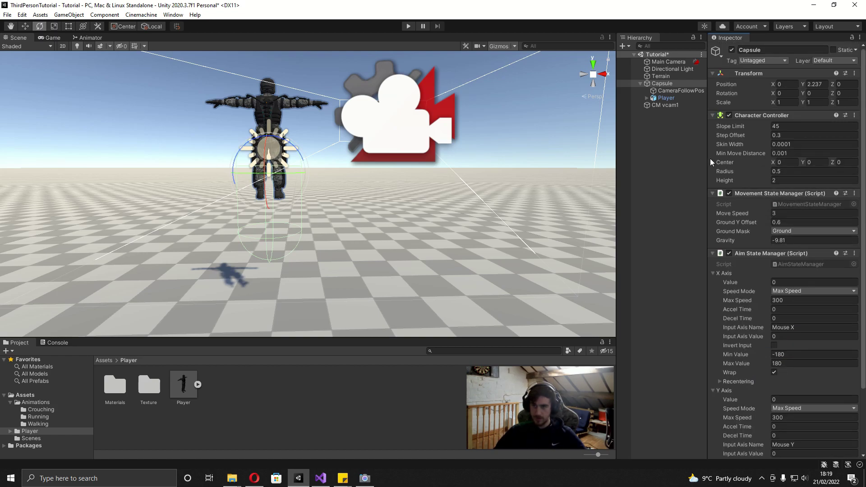
- Set the Capsule's Character Controller to centre Y 0.9, radius 0.25 and height 1.8
click(811, 163)
text(0.9)
click(800, 173)
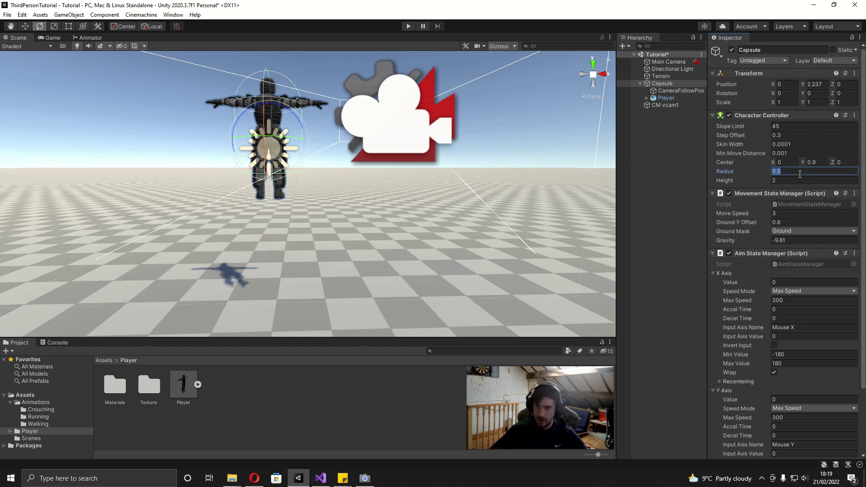
text(0.25)
key(Tab)
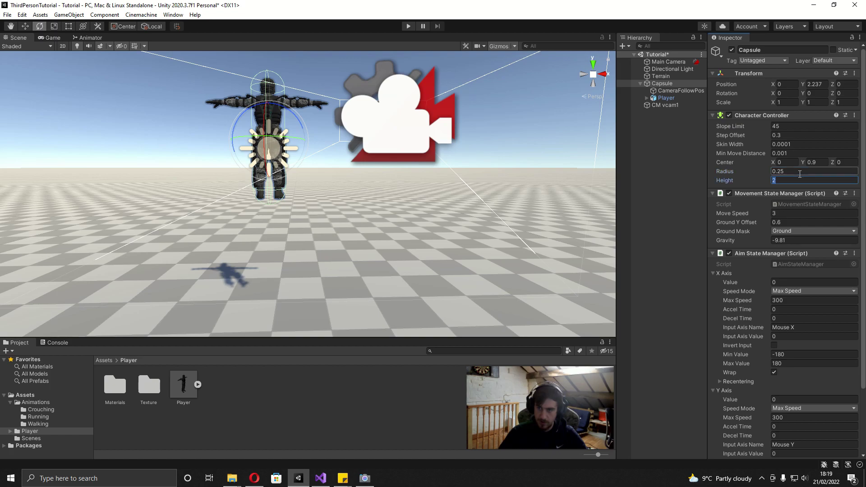
text(1.8)
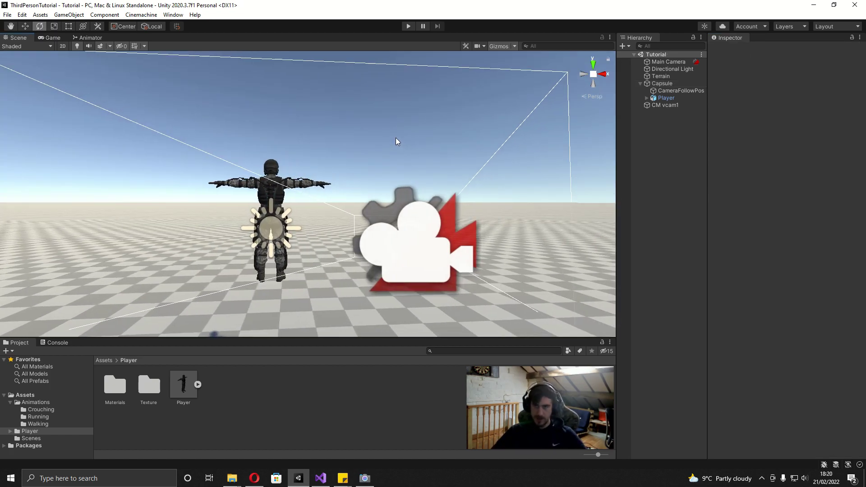
- Create an Animator Controller named PlayerController in the Player assets folder
click(690, 97)
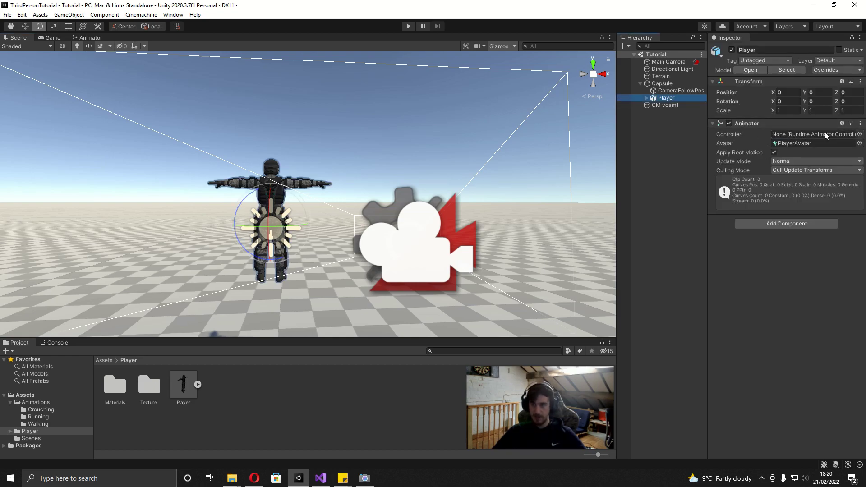
right_click(246, 405)
mouse_move(297, 173)
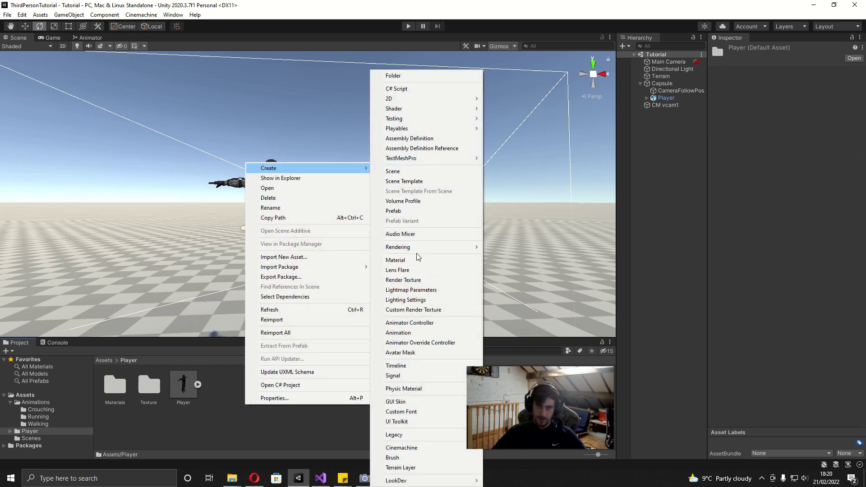
click(409, 323)
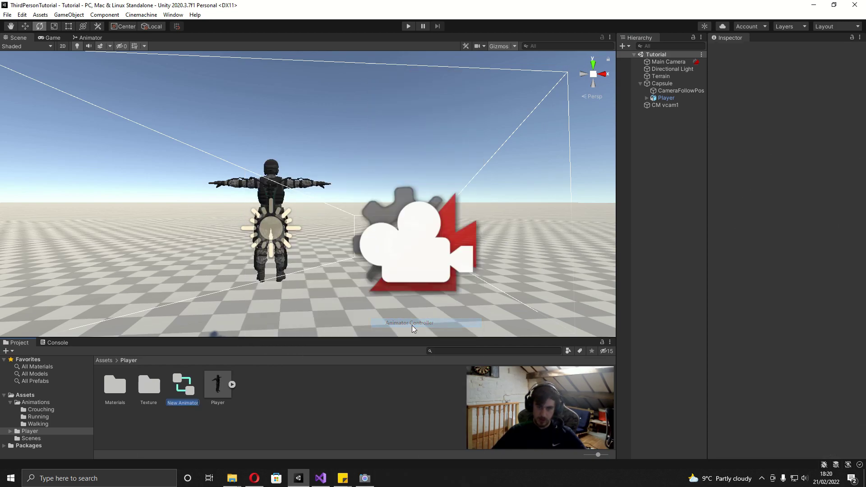
text(Player)
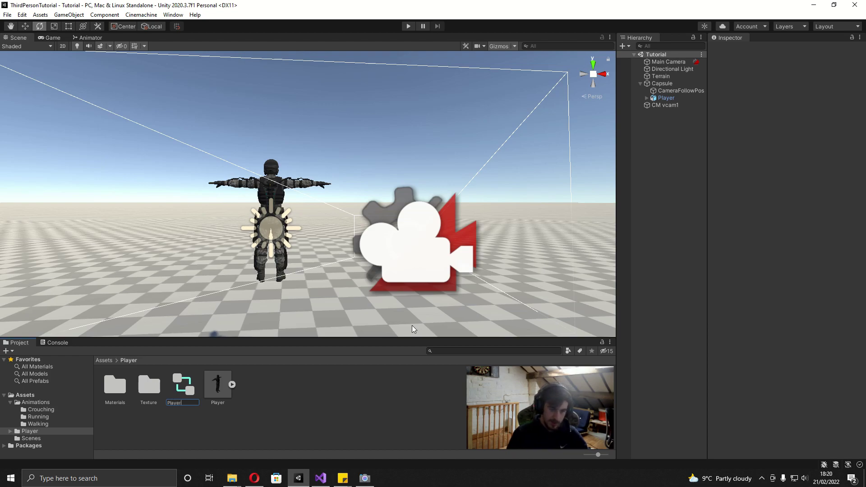
text(Controlle)
text(r)
key(Return)
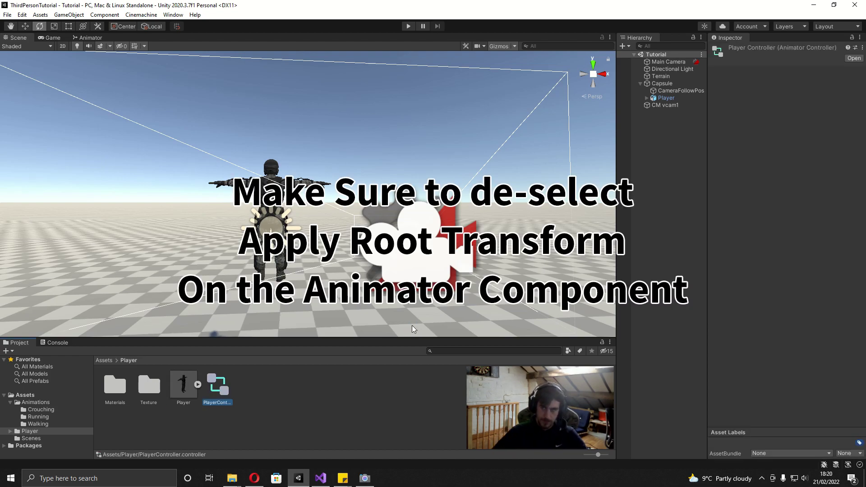
- Assign PlayerController to the Animator of the Player object and open the controller for editing
click(674, 99)
drag(212, 391, 795, 135)
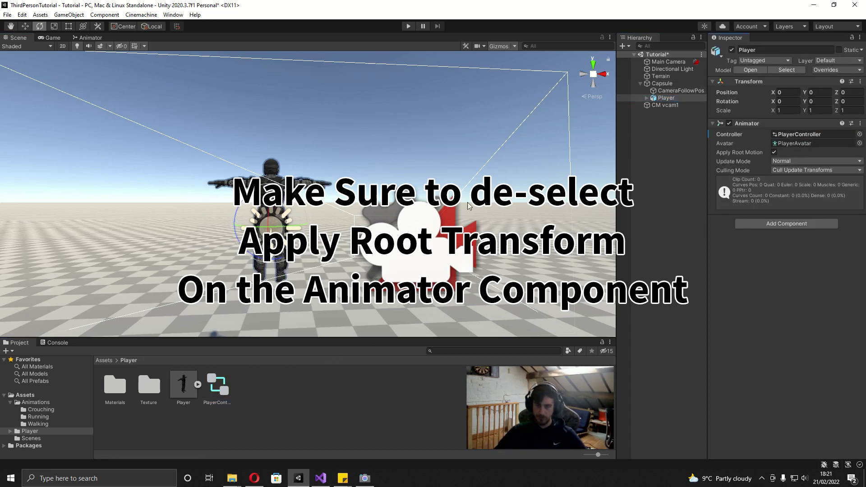
double_click(222, 388)
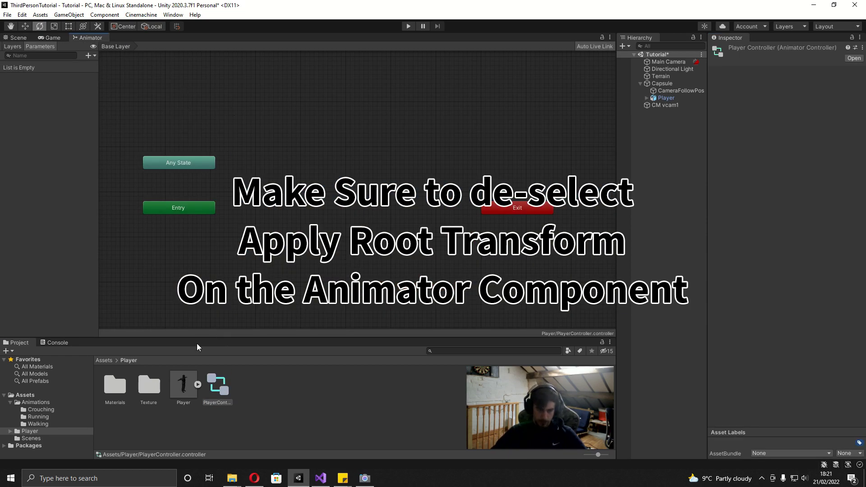
- Add the Idle clip from the Walking animations folder to the controller's base layer as a state
click(106, 361)
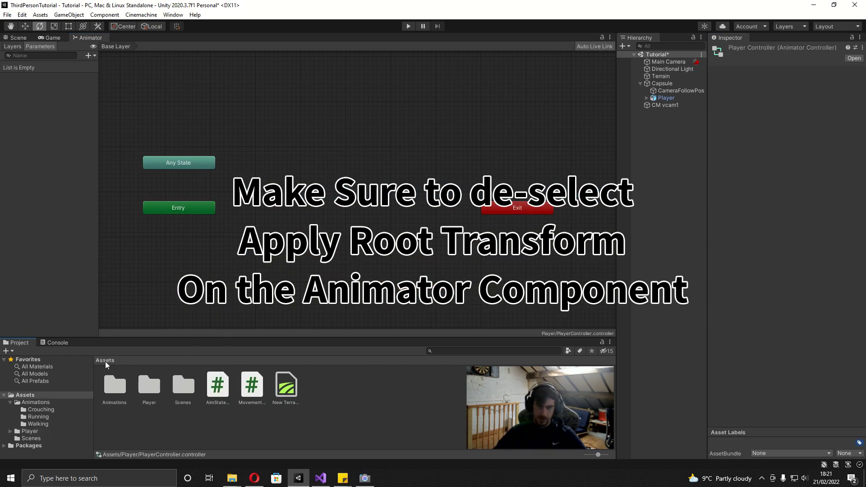
double_click(113, 387)
double_click(179, 387)
drag(114, 388, 328, 213)
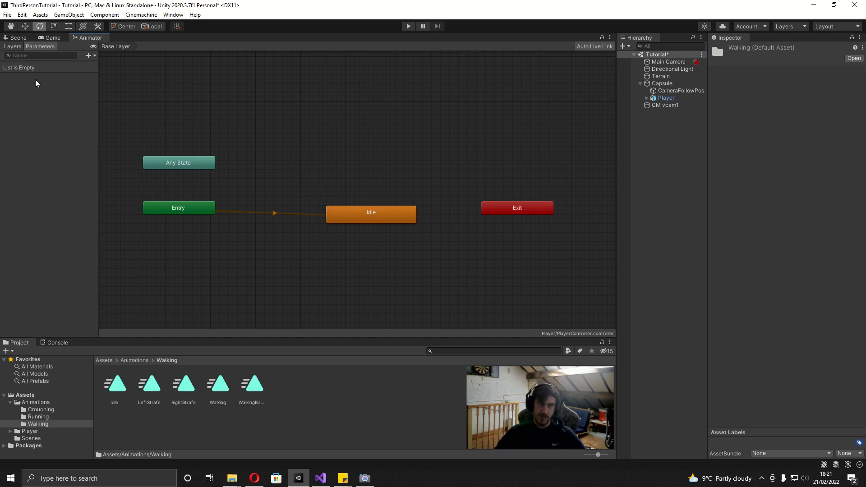
- Play the scene in the Game view to check the character's idle animation, and stop it
click(43, 38)
click(409, 26)
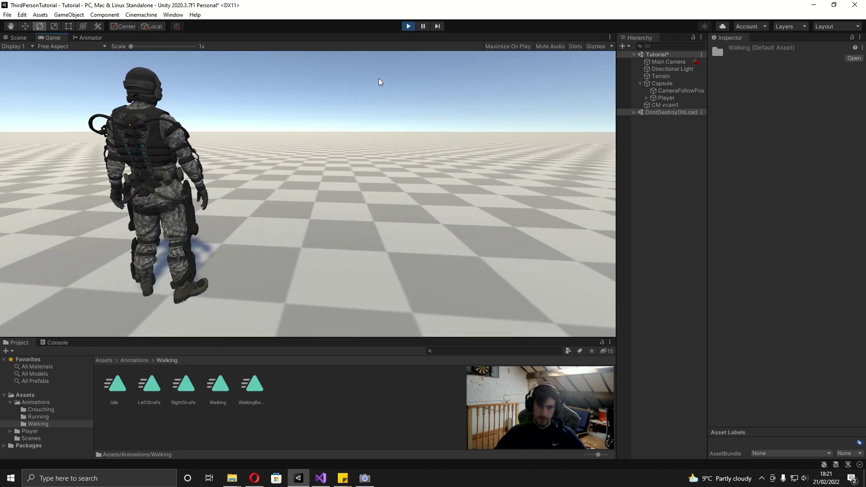
click(408, 27)
- Enable Loop Time on the Idle and LeftStrafe walking clips
click(116, 384)
shift+click(256, 383)
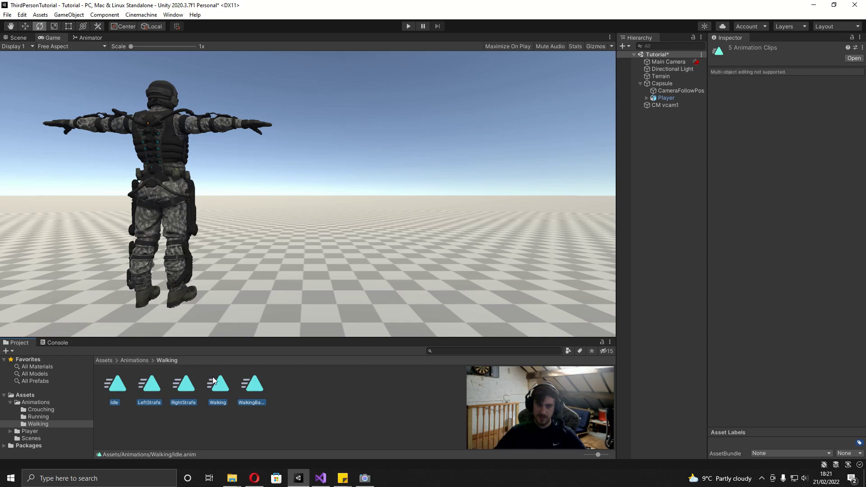
click(116, 384)
click(774, 80)
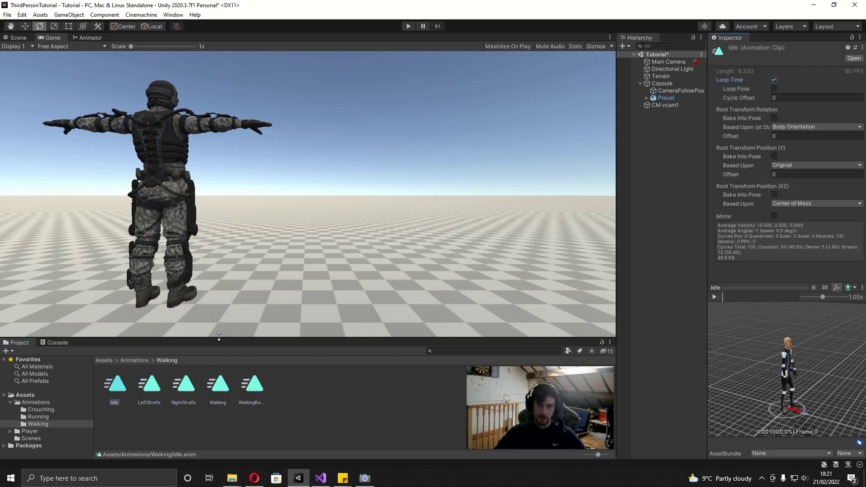
click(154, 381)
click(773, 80)
click(183, 384)
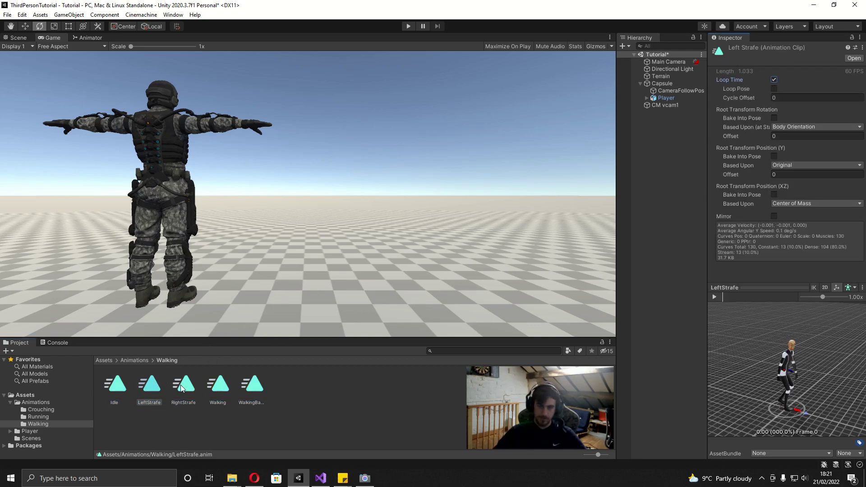
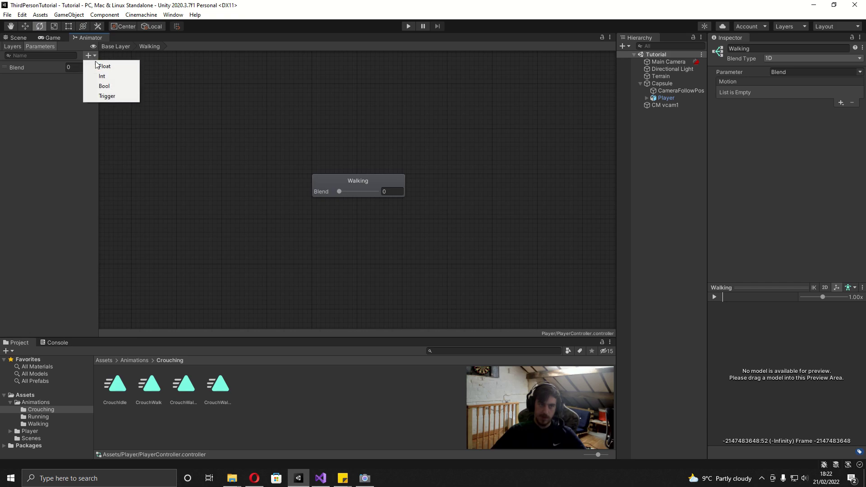
- Add a float parameter named hzInput and rename the Blend parameter to vInput
text(hzInput)
key(Return)
double_click(16, 67)
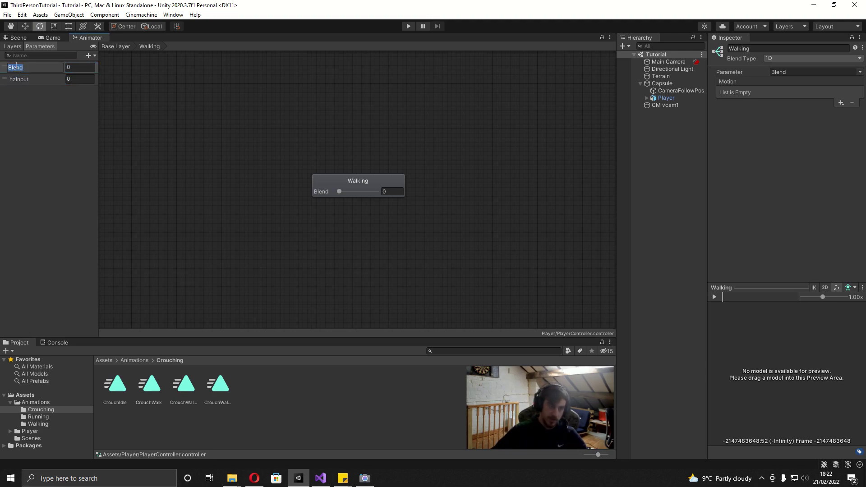
text(v)
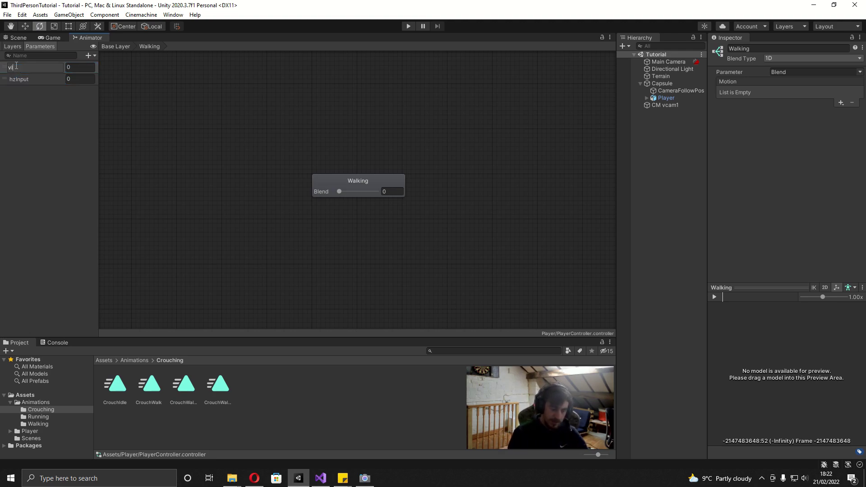
text(Input)
key(Return)
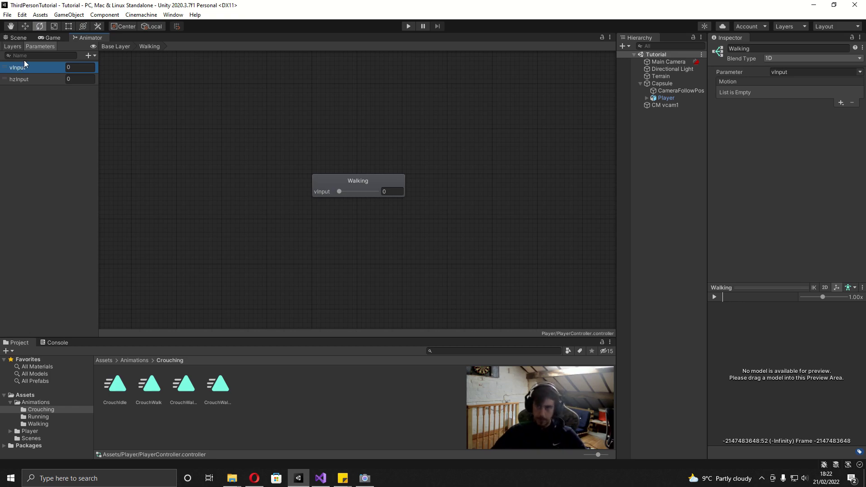
- Set the Walking blend tree to 2D Freeform Directional with hzInput as its second parameter
click(363, 182)
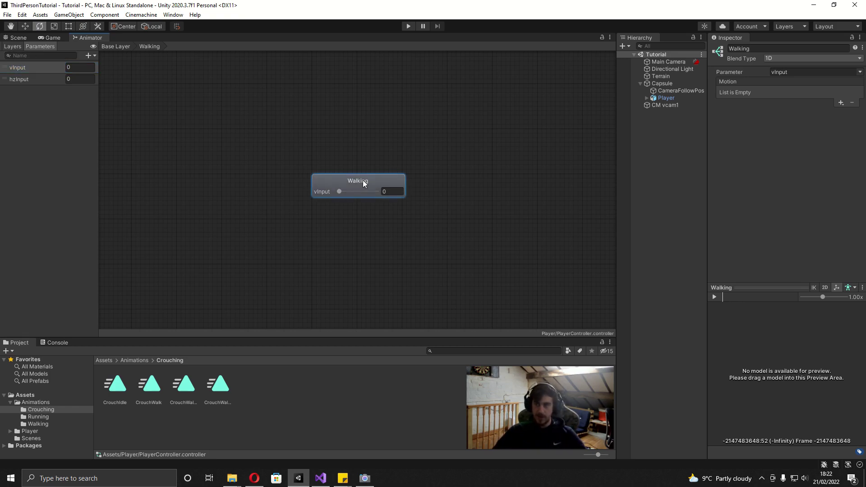
click(789, 56)
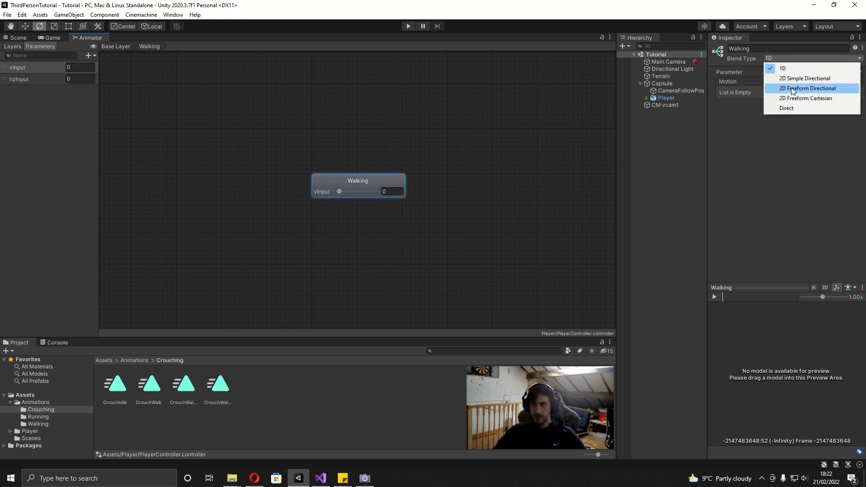
click(792, 88)
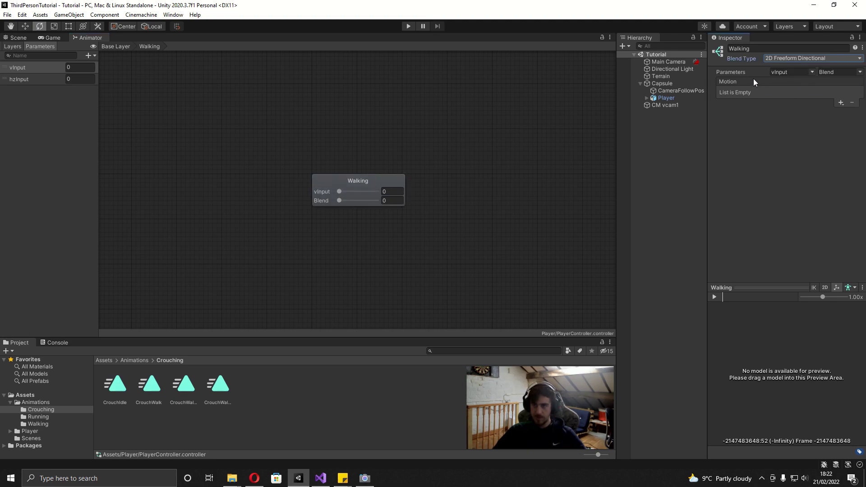
click(832, 72)
click(835, 92)
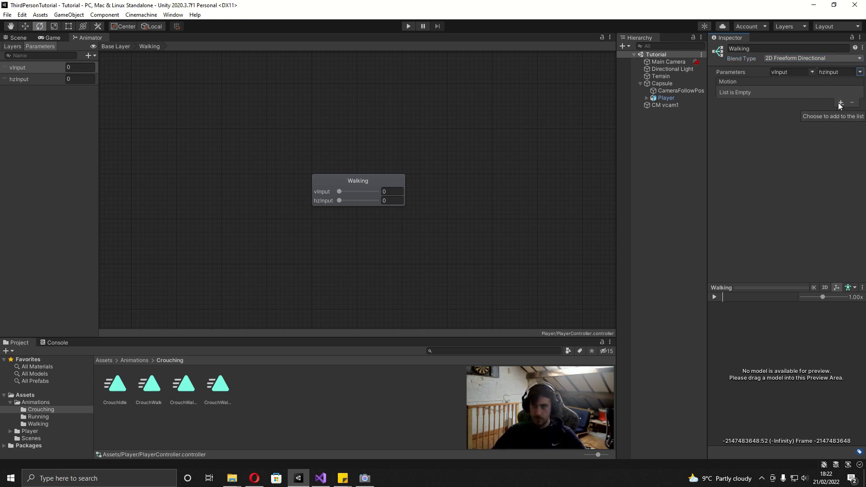
- Add five motion fields to the Walking blend tree
click(840, 105)
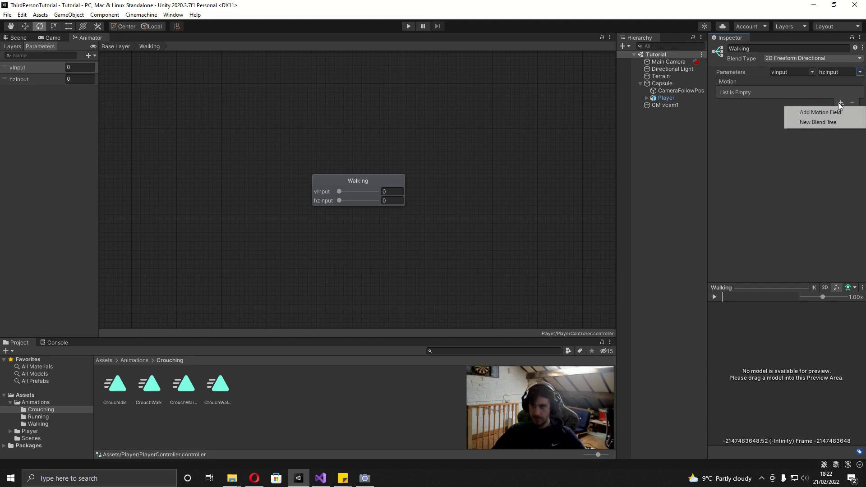
click(812, 111)
click(841, 105)
click(812, 111)
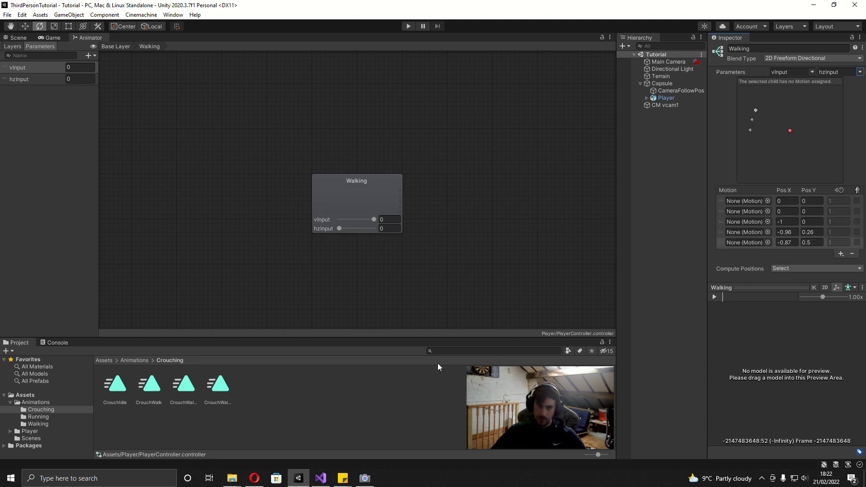
- Assign the Idle clip from the Walking animations folder to the blend tree's first motion field
click(135, 360)
double_click(189, 390)
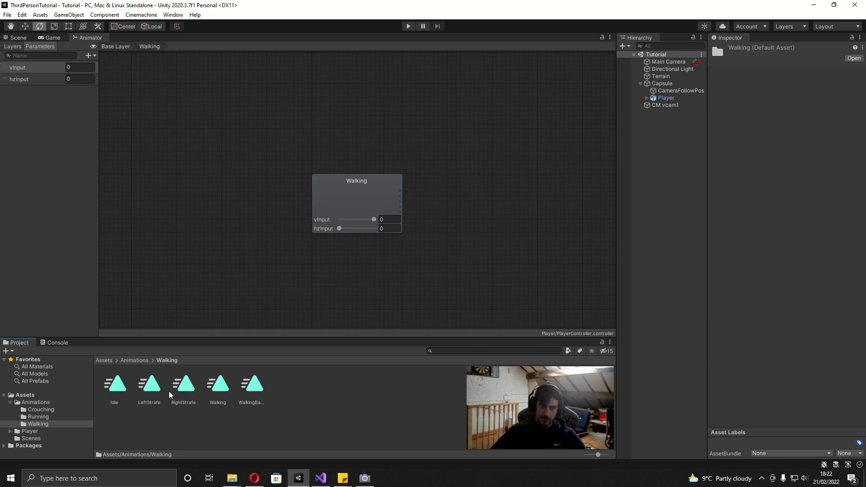
click(341, 214)
drag(121, 385, 746, 202)
click(785, 200)
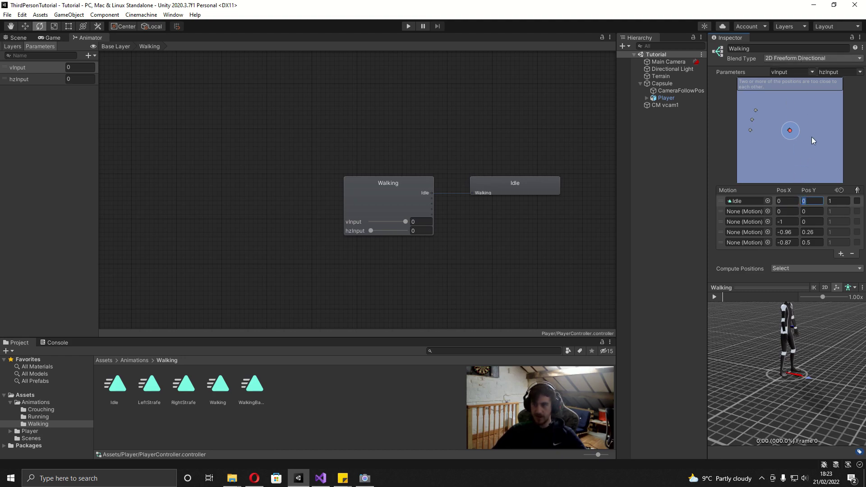
- Swap the blend tree's parameters so hzInput drives the X axis and vInput the Y axis
click(807, 72)
click(787, 92)
click(839, 72)
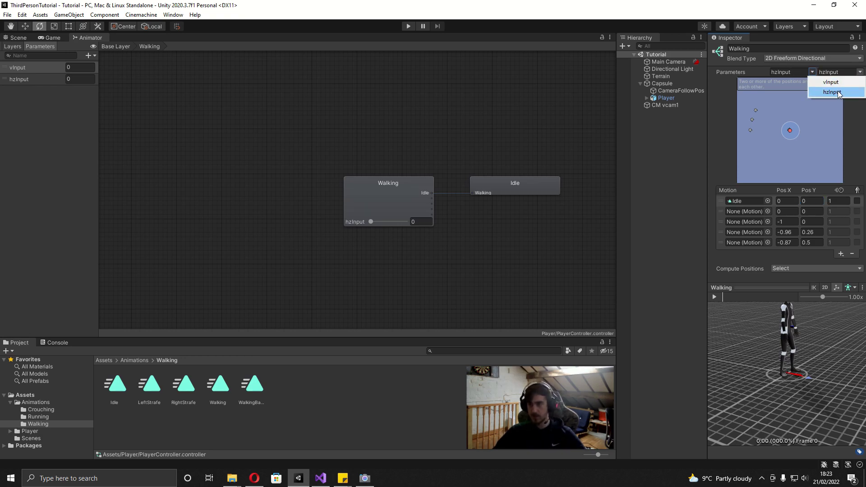
click(835, 82)
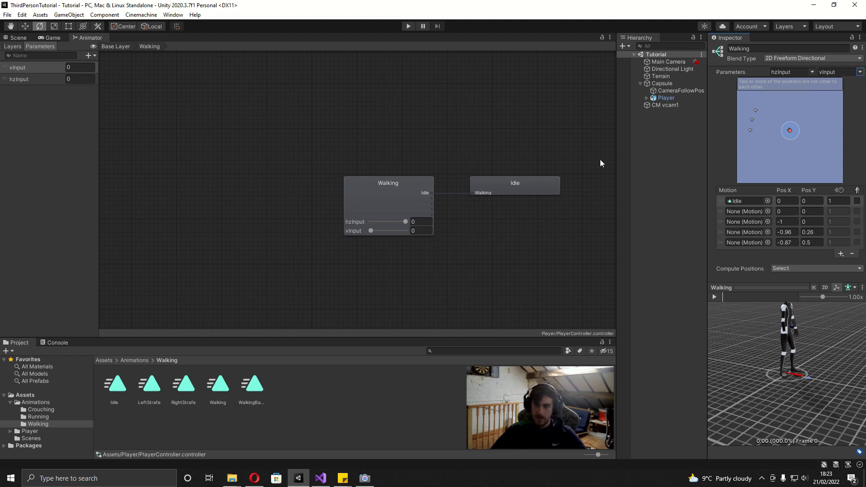
- Assign the Walking clip to the second motion field with position Y 1
drag(226, 395, 740, 211)
click(787, 211)
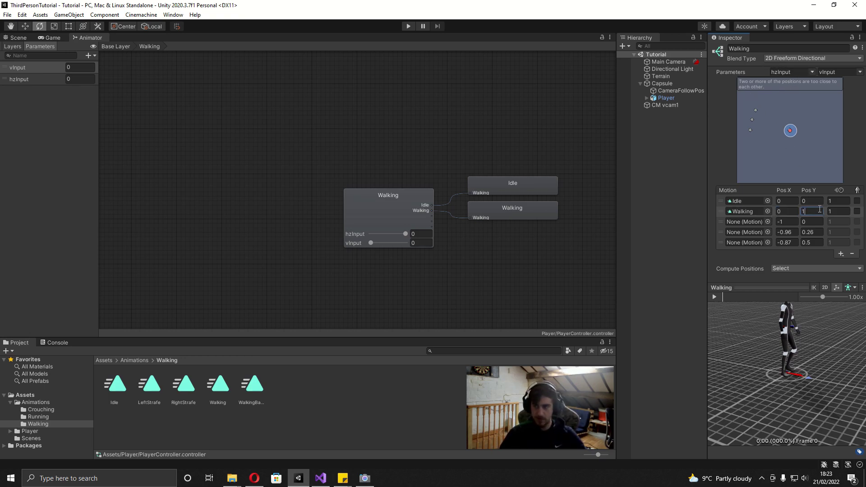
key(Return)
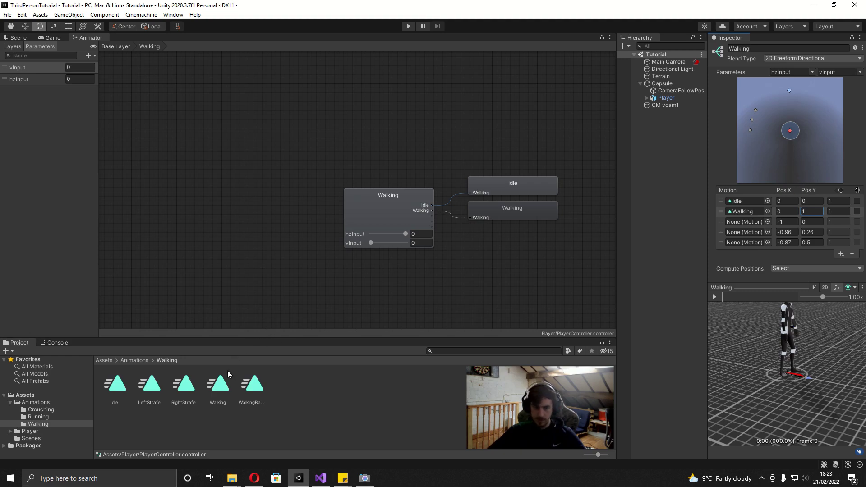
- Assign the WalkingBack clip to the third motion field at position X 0, Y -1
drag(242, 388, 747, 191)
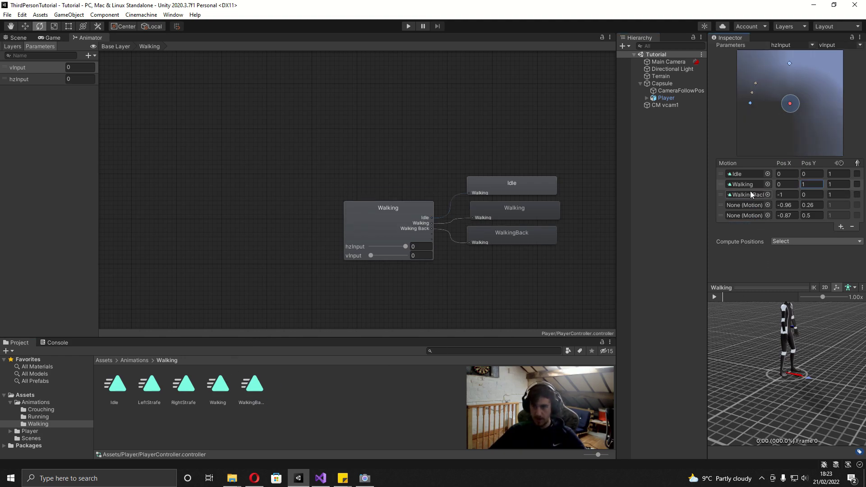
click(785, 191)
text(0)
key(Tab)
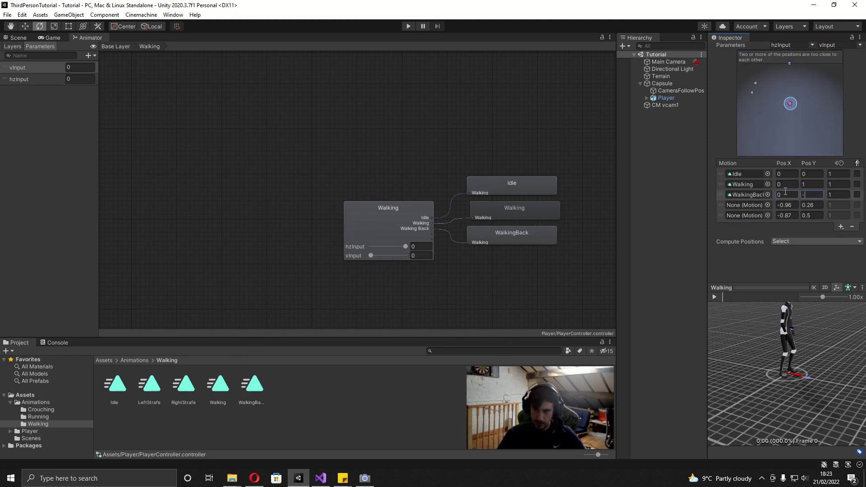
text(-1)
key(Return)
- Assign the RightStrafe clip to the fourth motion field at position X 1, Y 0
drag(175, 395, 749, 206)
click(784, 205)
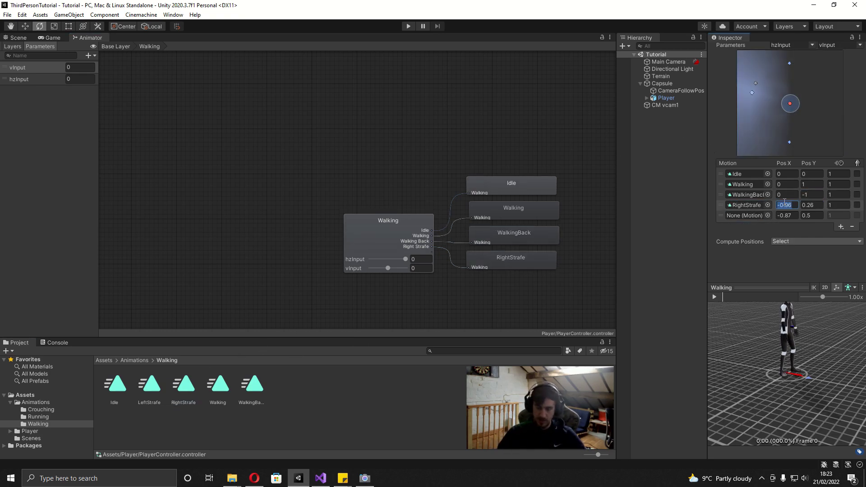
text(1)
key(Tab)
text(0)
- Assign the LeftStrafe clip to the fifth motion field at position X -1, Y 0
drag(153, 387, 761, 215)
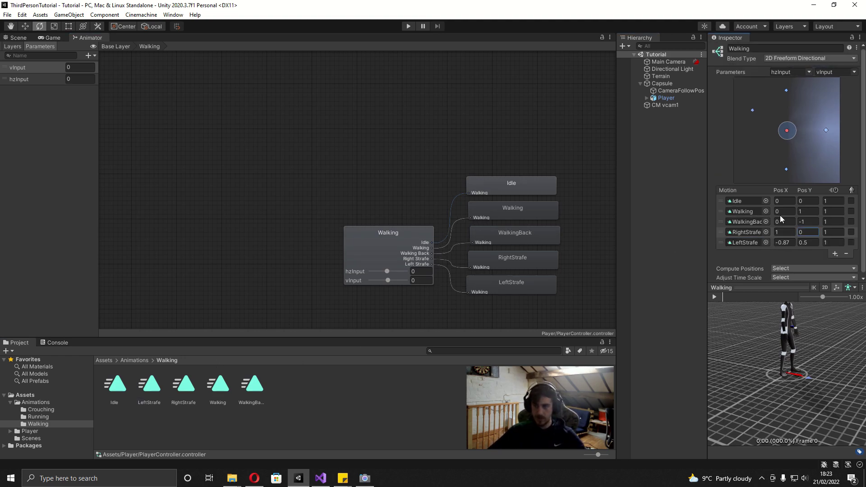
click(785, 244)
text(-1)
key(Tab)
text(0)
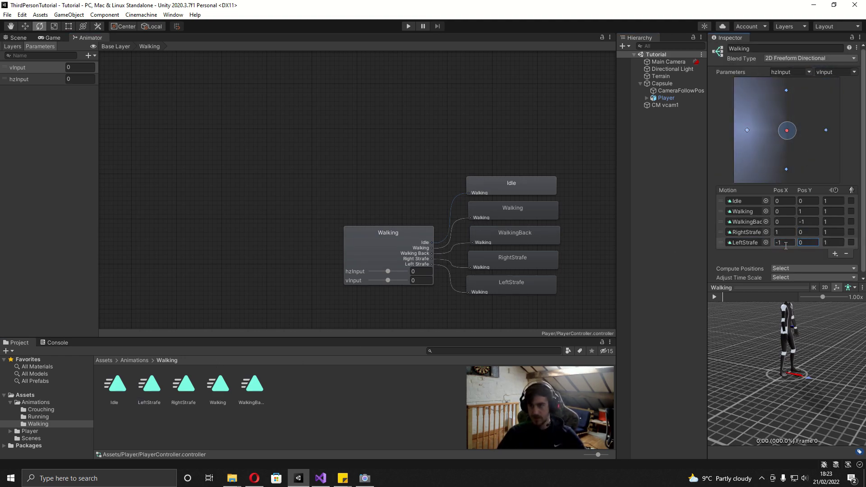
- Play the Walking blend tree preview and check the left strafe with hzInput at -1, returning hzInput to about 0
click(716, 298)
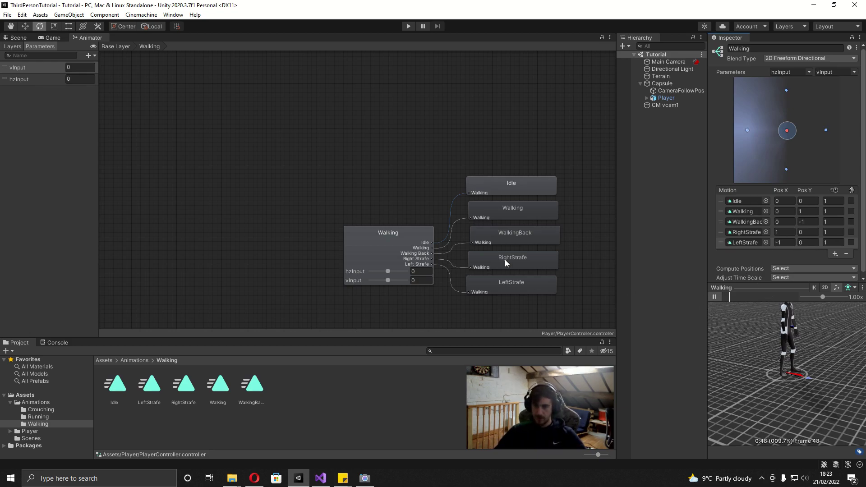
drag(387, 280, 429, 273)
double_click(419, 271)
text(-1)
key(Return)
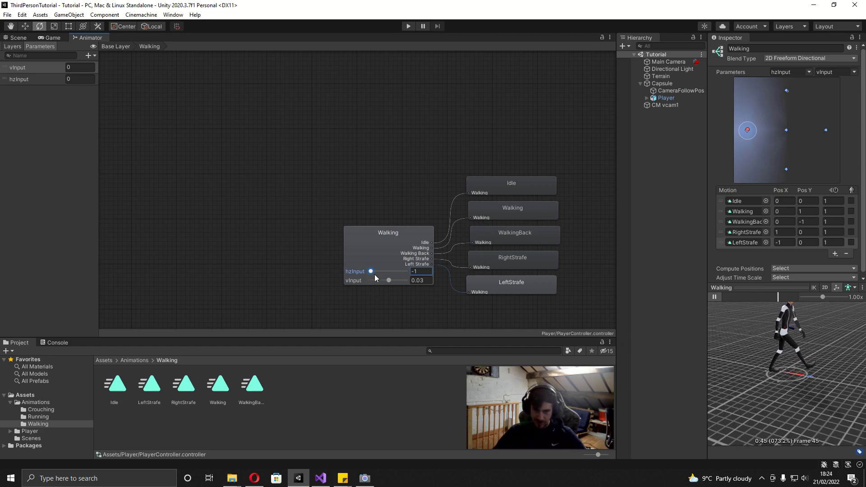
drag(371, 271, 387, 271)
- Preview the RightStrafe clip and set its Root Transform Rotation offset to about -65.9
click(185, 383)
click(714, 297)
drag(827, 379, 778, 375)
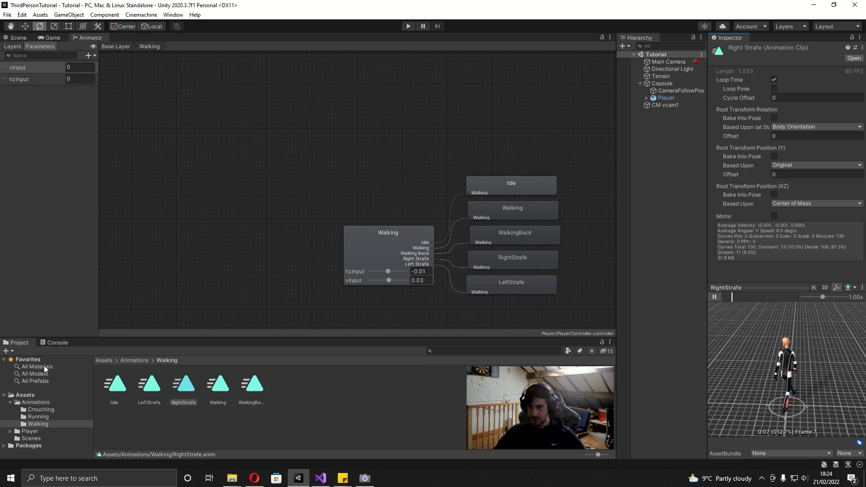
drag(757, 383, 787, 383)
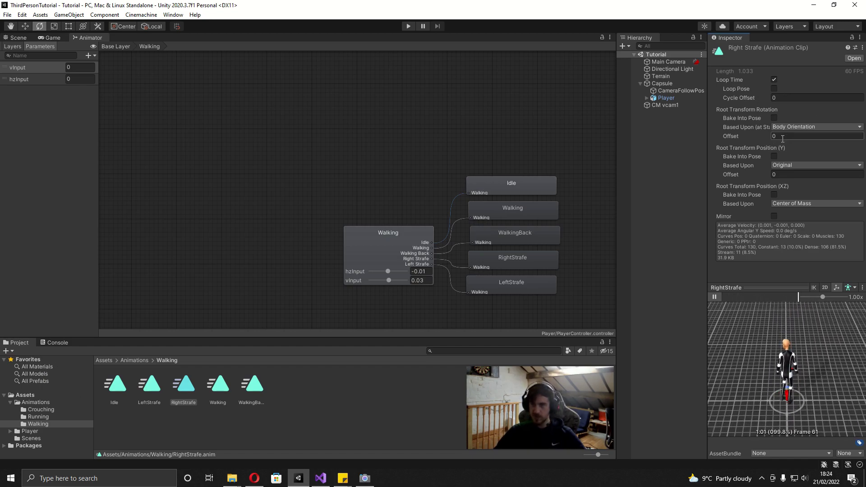
drag(770, 139, 641, 142)
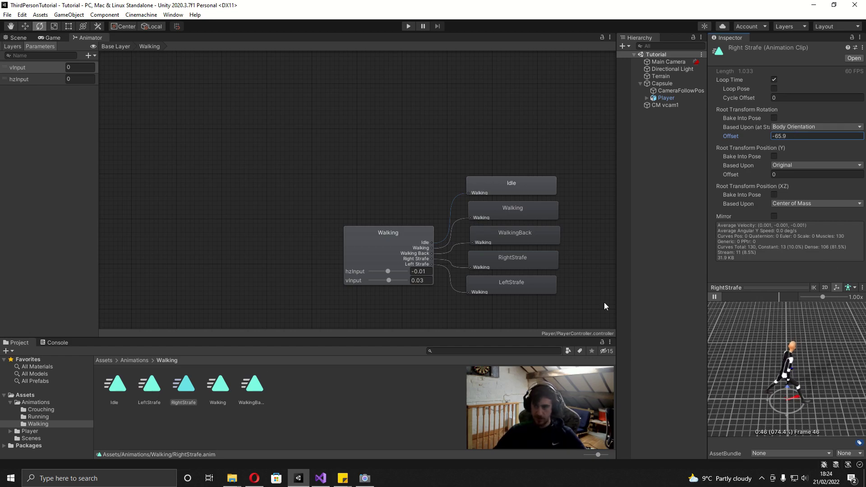
- Set the LeftStrafe clip's Root Transform Rotation offset to 65 and play its preview
click(149, 384)
text(65)
click(714, 297)
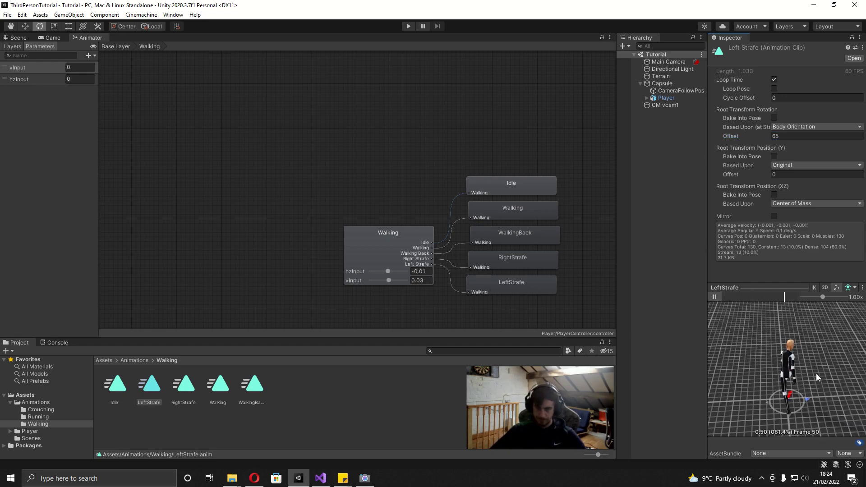
- Preview the Walking blend tree's right diagonals with hzInput at 1 and vInput at 1, then at -1
click(418, 236)
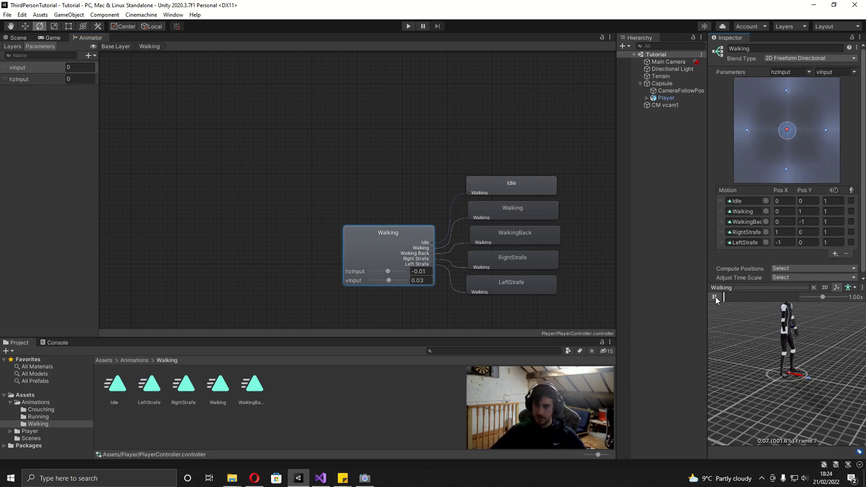
drag(388, 272, 495, 281)
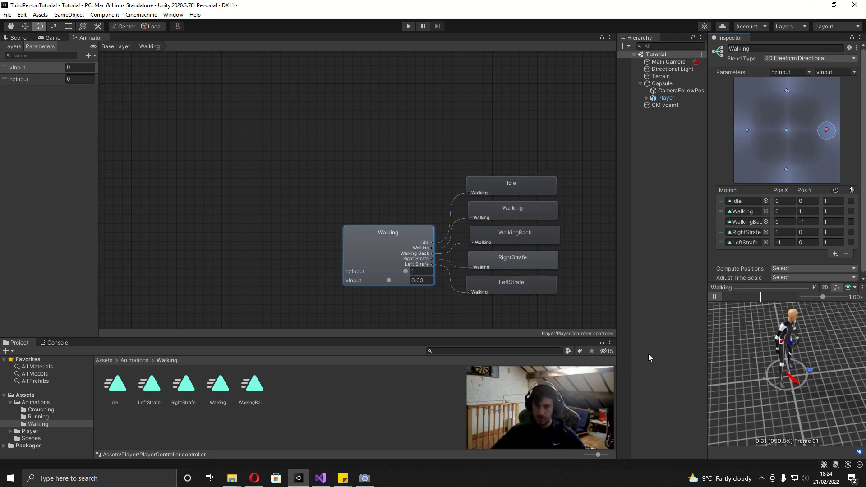
drag(389, 280, 721, 334)
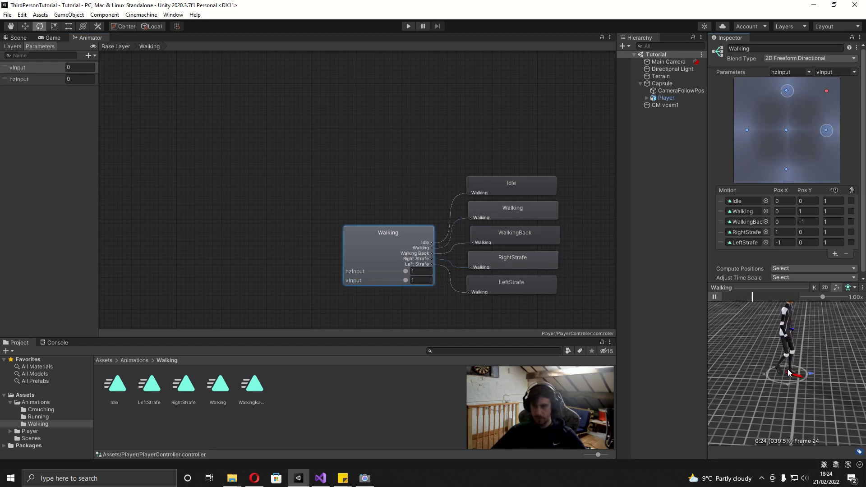
drag(788, 372, 28, 315)
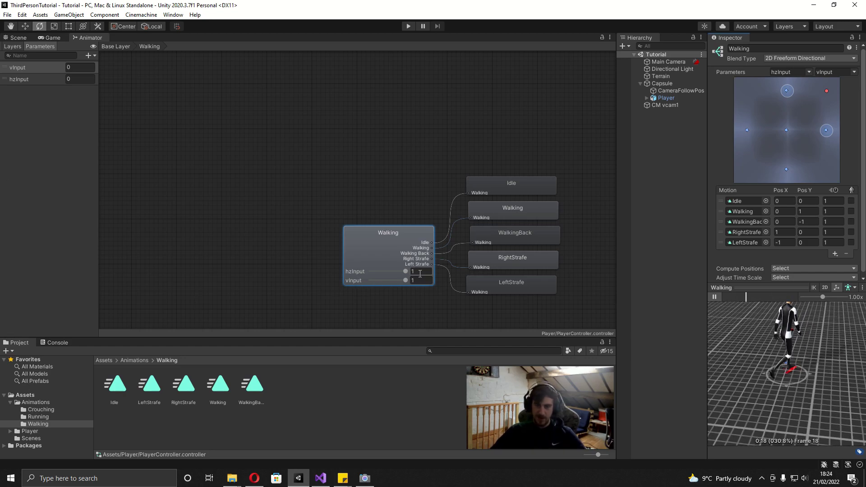
drag(406, 280, 791, 373)
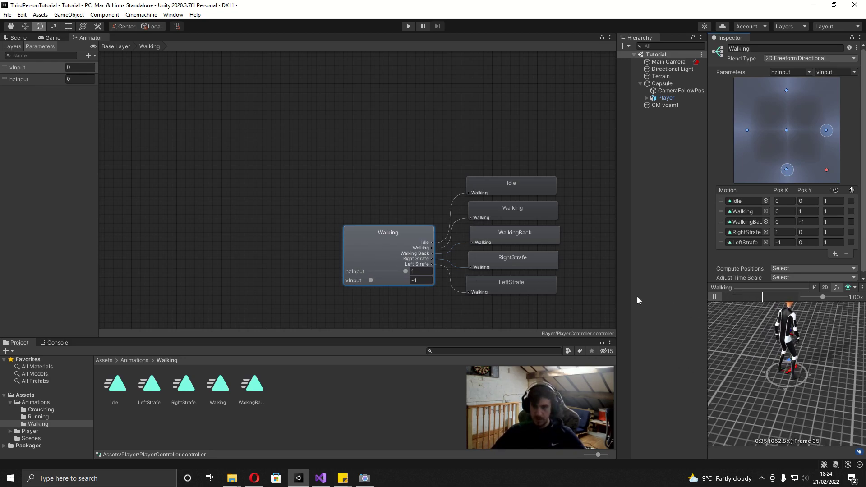
click(721, 299)
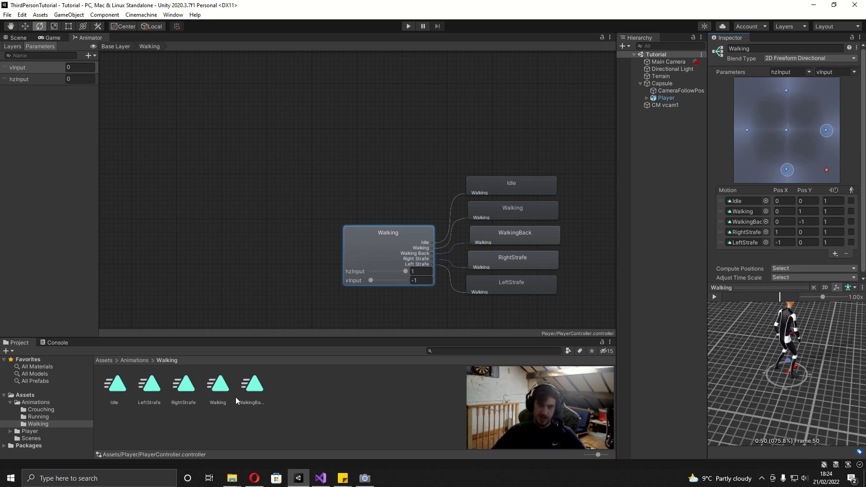
- Duplicate the WalkingBack clip twice and rename one copy WalkingBackRight
click(254, 386)
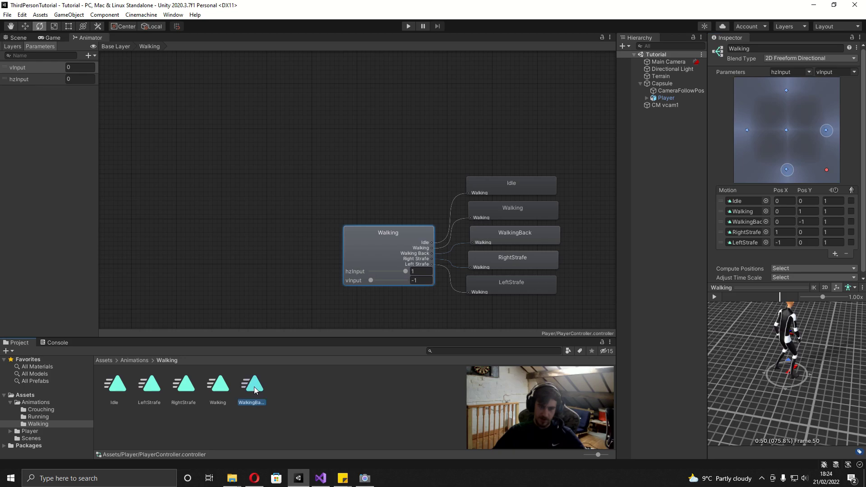
key(ctrl+d)
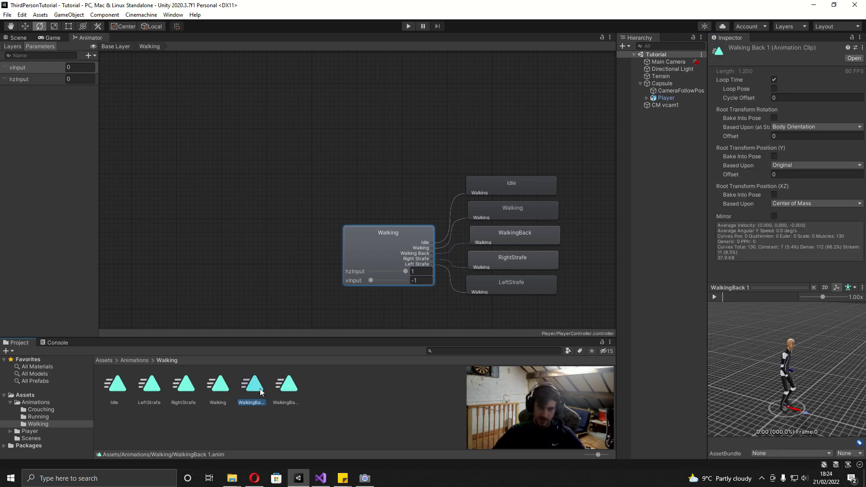
key(ctrl+d)
right_click(288, 386)
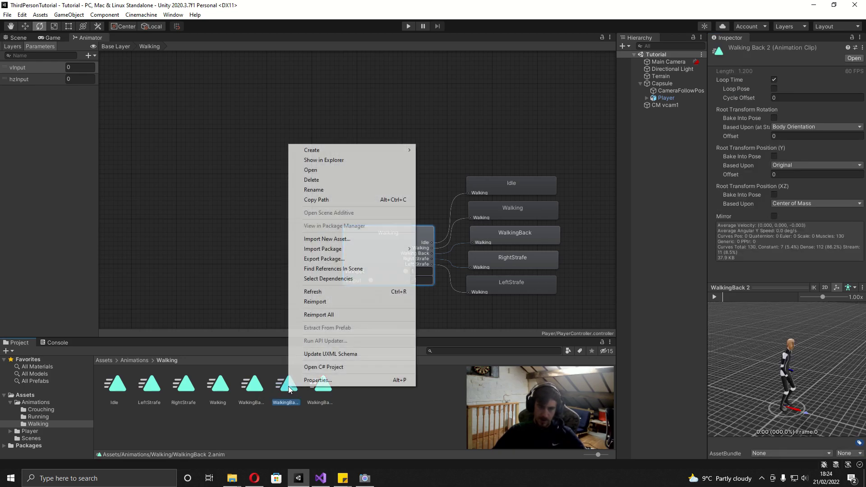
click(326, 191)
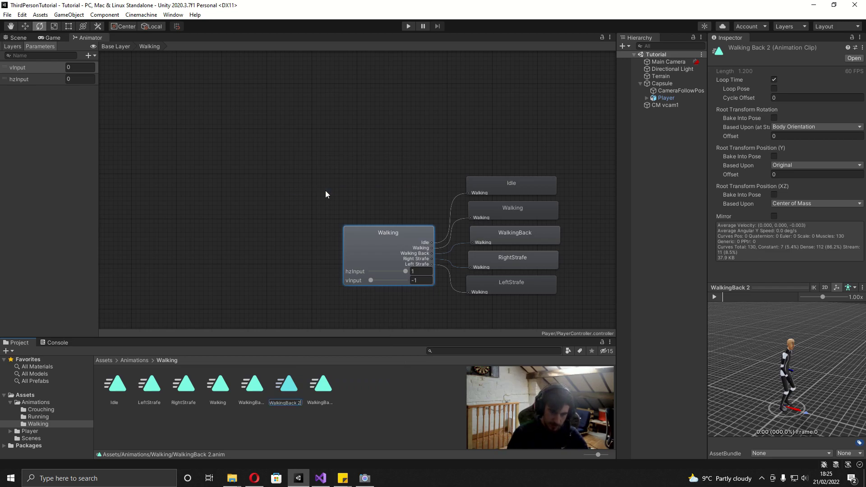
text(WalkingBackRight)
key(Return)
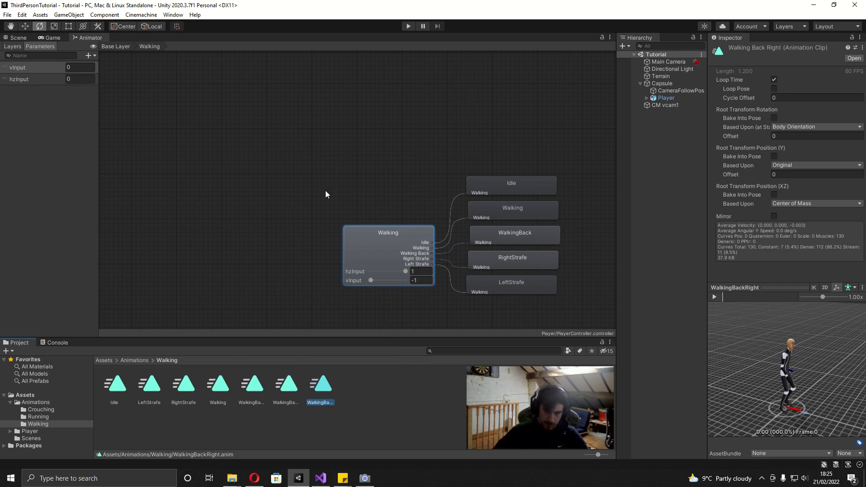
- Enlarge the asset thumbnails and rename the other WalkingBack copy WalkingBackLeft
drag(600, 456, 606, 455)
right_click(312, 399)
click(333, 203)
text(WalkingBackLeft)
key(Return)
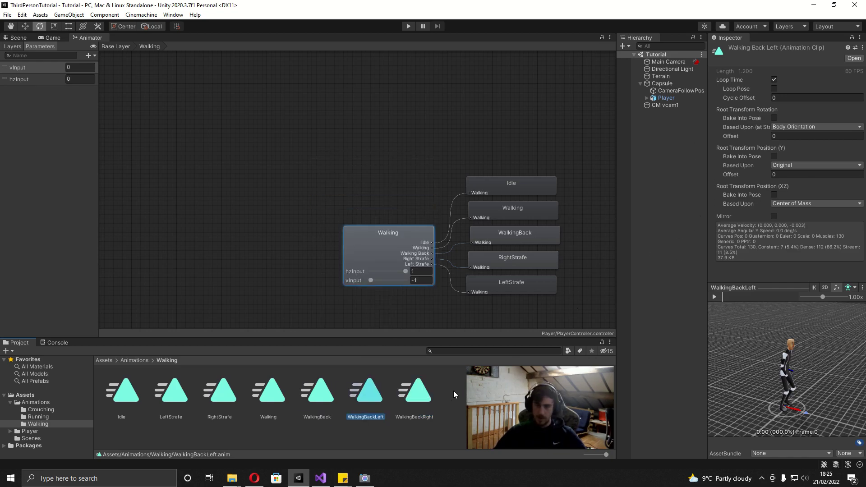
- Preview the WalkingBackRight clip and set its Root Transform Rotation offset to 45
click(420, 394)
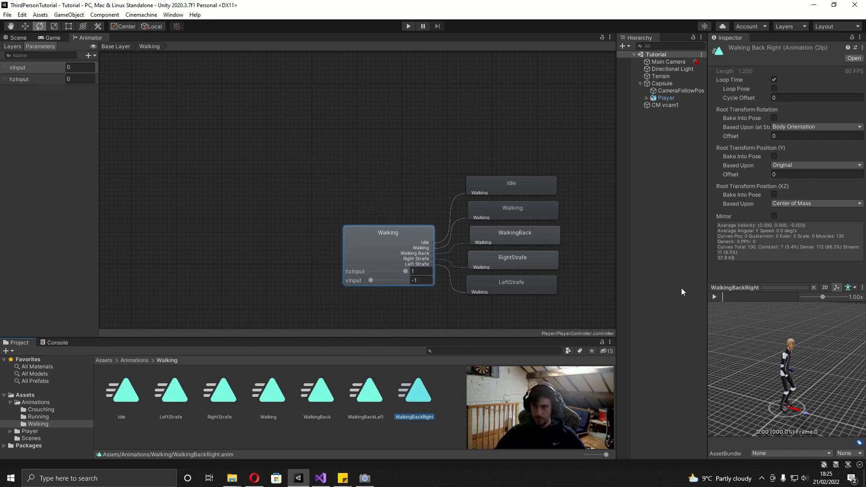
click(714, 297)
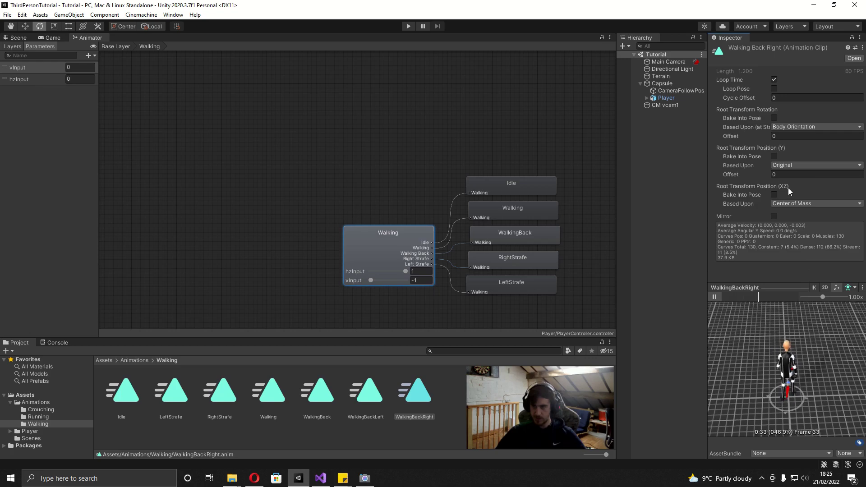
drag(768, 141, 511, 170)
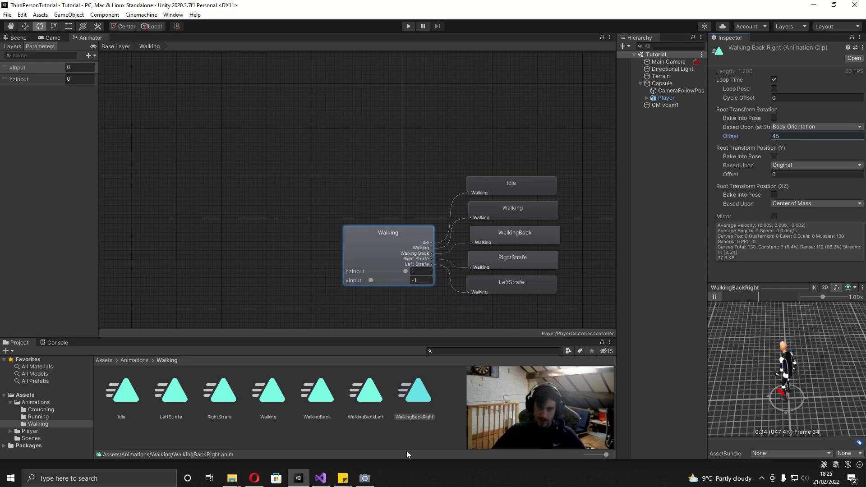
- Set the WalkingBackLeft clip's Root Transform Rotation offset to -45 and play its preview
click(366, 396)
click(798, 136)
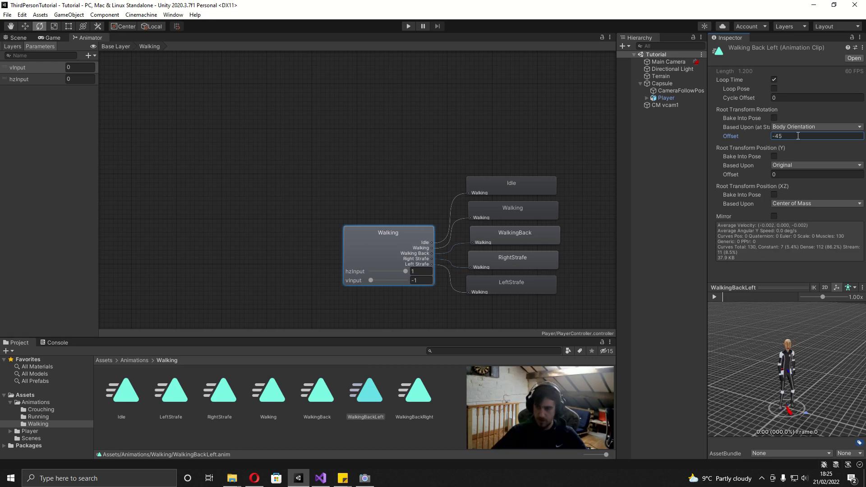
click(713, 297)
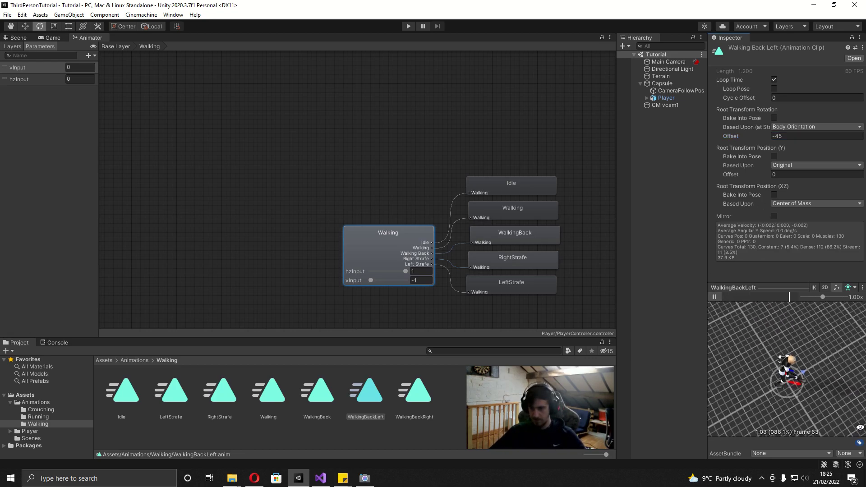
- Add two motion fields to the Walking blend tree and assign WalkingBackLeft and WalkingBackRight to them in that order
click(379, 241)
click(834, 254)
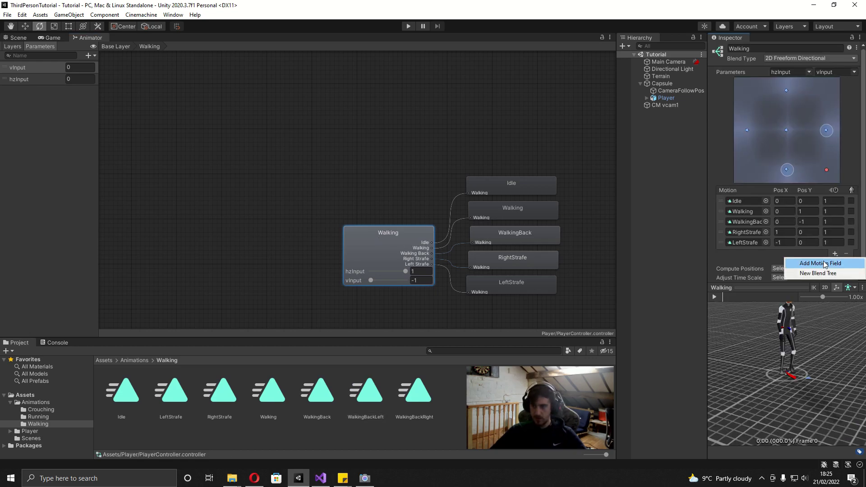
click(820, 264)
click(835, 264)
click(819, 274)
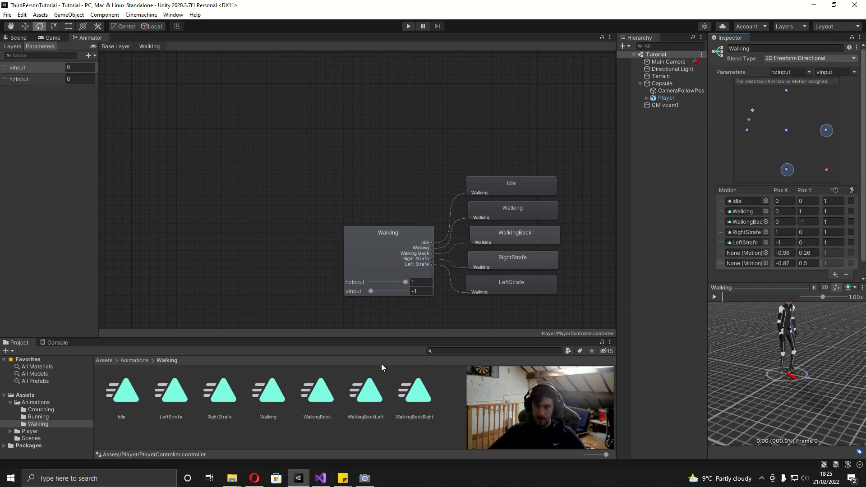
drag(366, 393, 746, 238)
drag(414, 392, 745, 249)
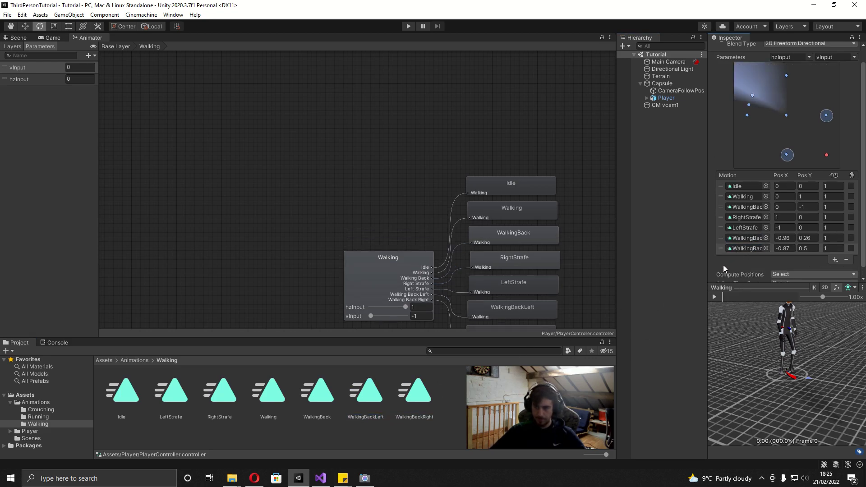
- Position WalkingBackLeft at X -1, Y -1 and WalkingBackRight at X 1, Y -1 in the blend tree
click(789, 239)
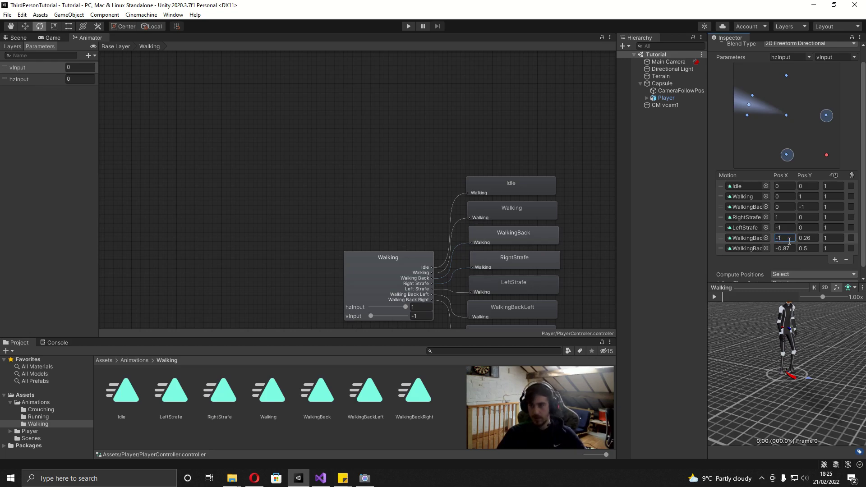
key(Tab)
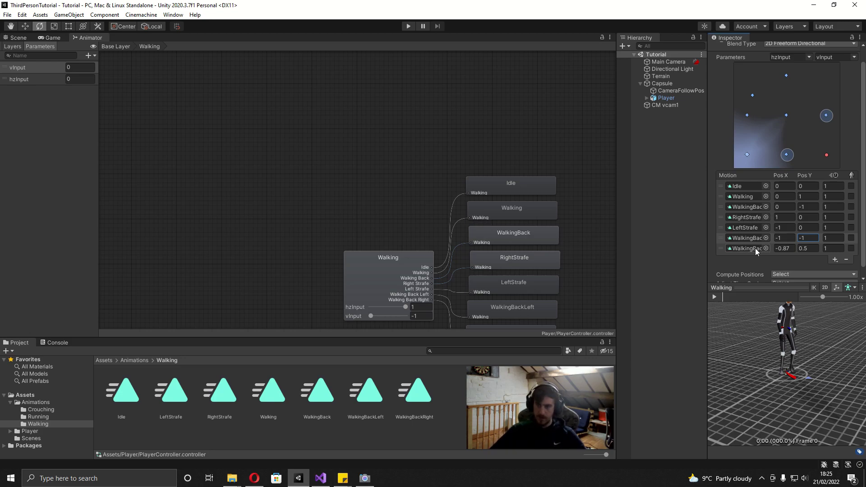
click(786, 248)
key(Tab)
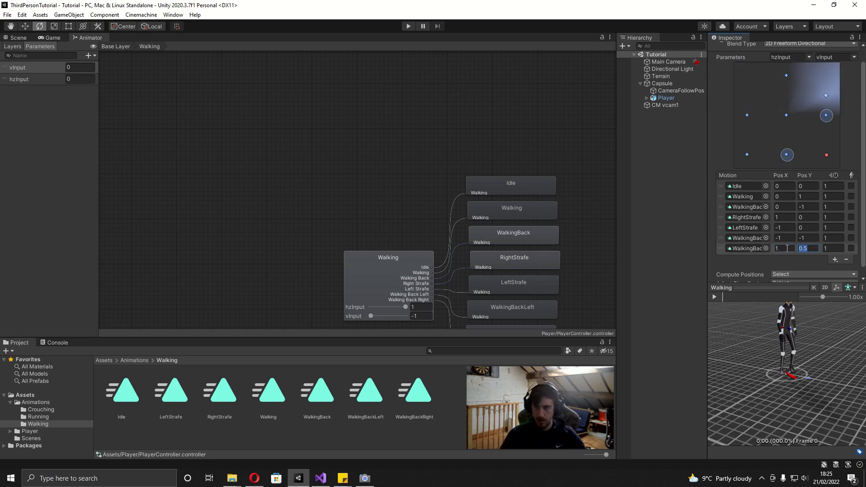
key(Return)
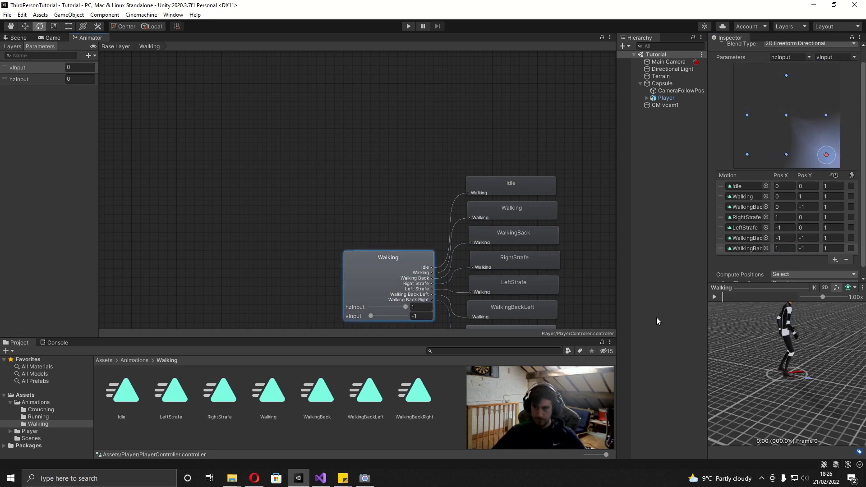
- Play the Walking blend tree preview and examine the backward-right walk from another angle
click(715, 296)
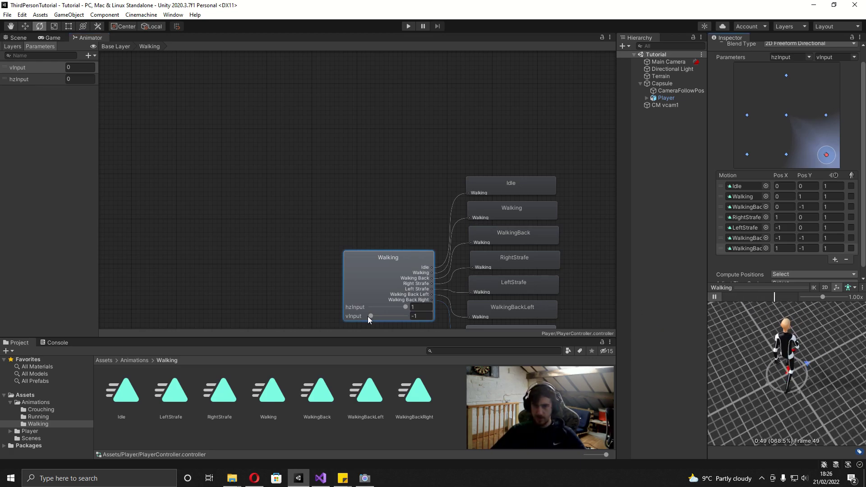
drag(851, 370, 766, 370)
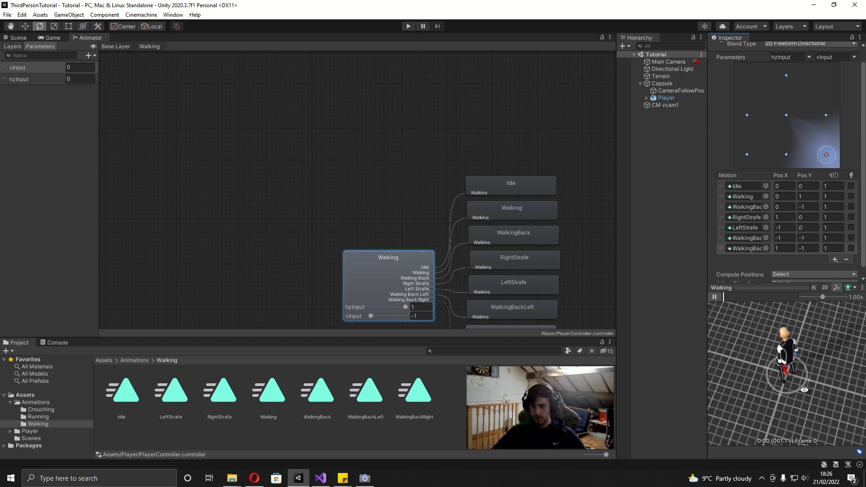
- Stop the Walking preview, create a new blend tree state in the Base Layer and name the state Crouching
click(721, 297)
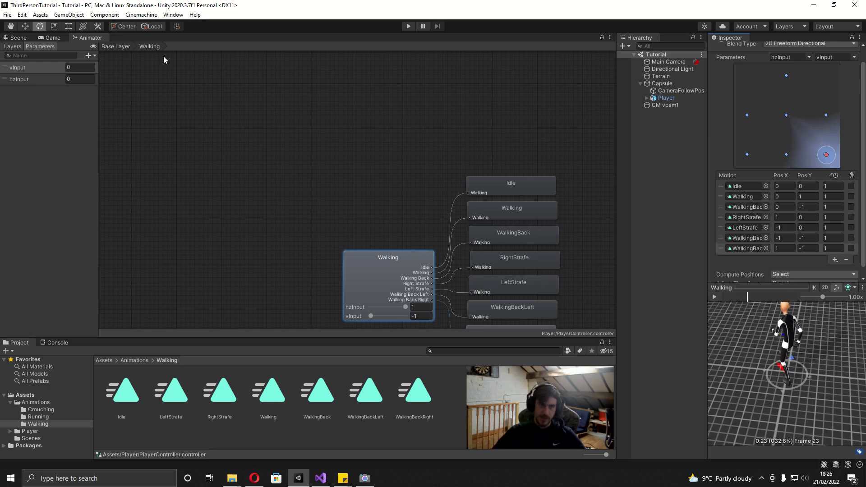
click(120, 48)
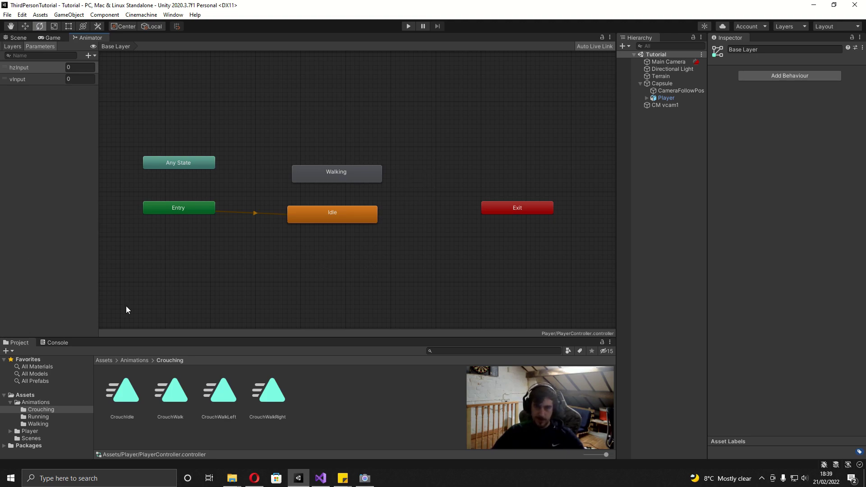
right_click(415, 176)
mouse_move(432, 182)
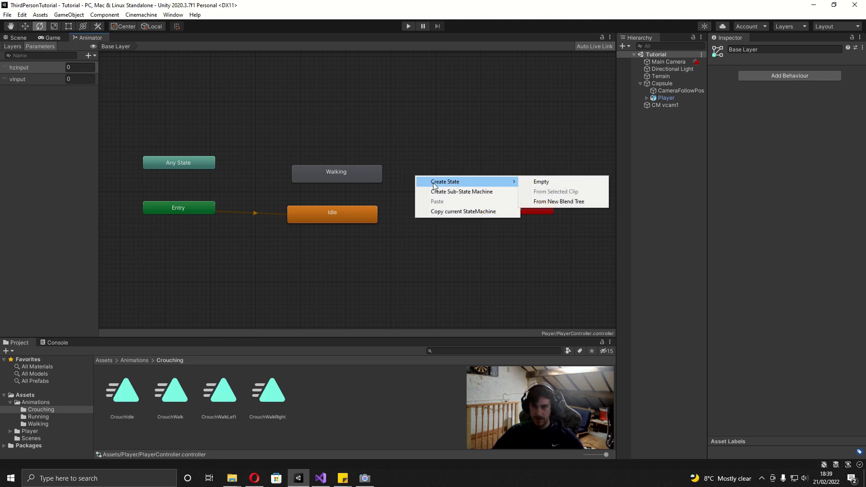
click(575, 202)
click(757, 47)
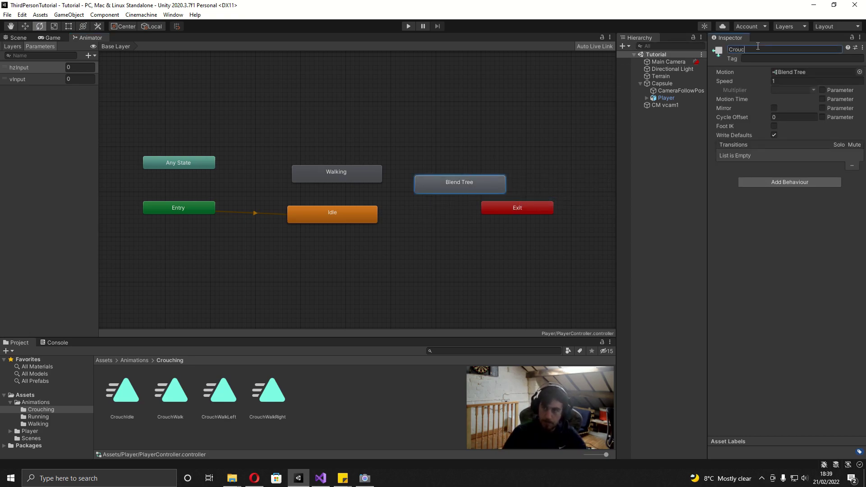
- Open the Crouching state and rename its inner blend tree Crouching
double_click(420, 180)
click(330, 182)
click(784, 47)
text(Crouching)
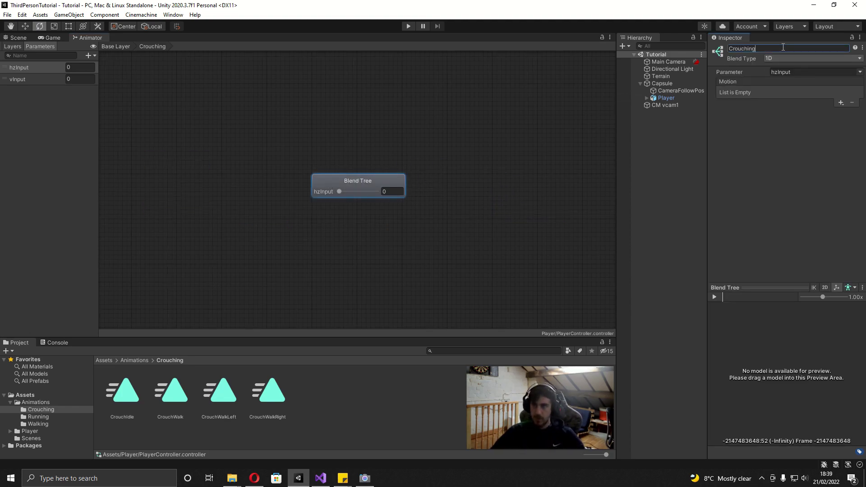
key(Return)
- Set the Crouching blend tree to 2D Freeform Directional with hzInput and vInput as its parameters
click(783, 58)
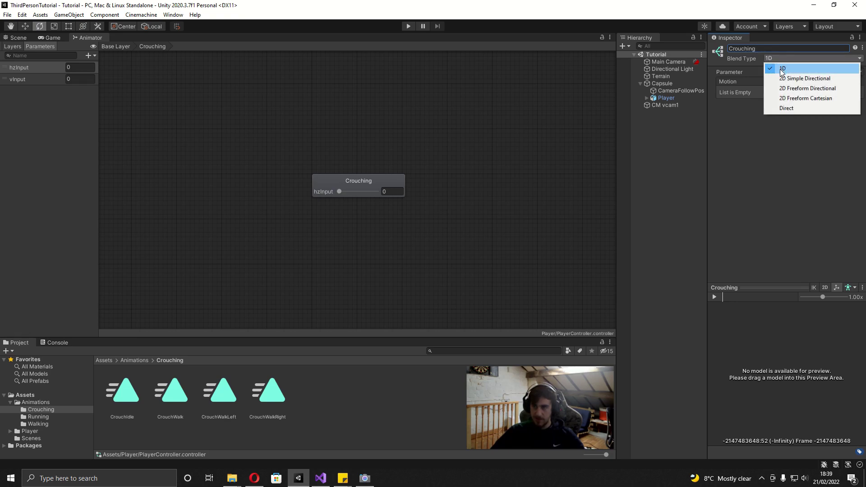
click(794, 88)
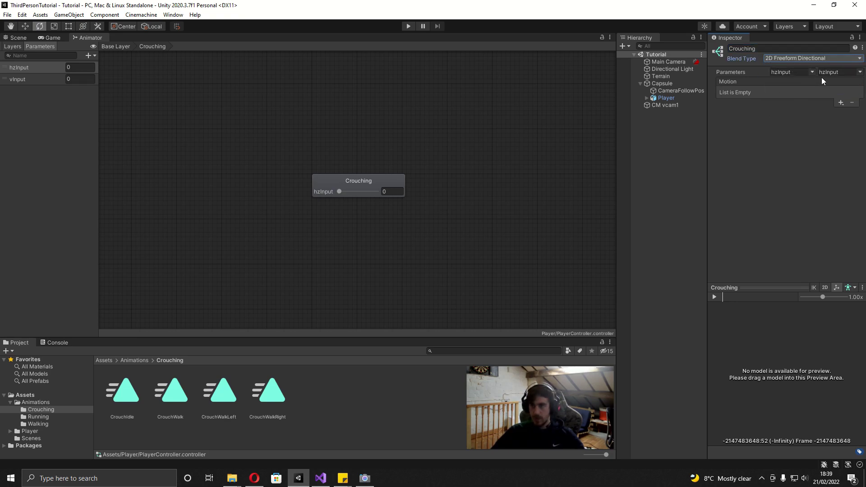
click(860, 72)
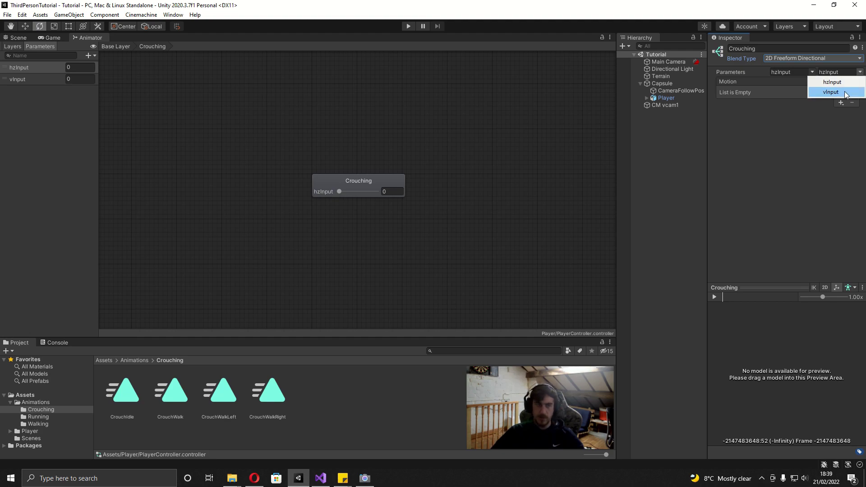
click(835, 95)
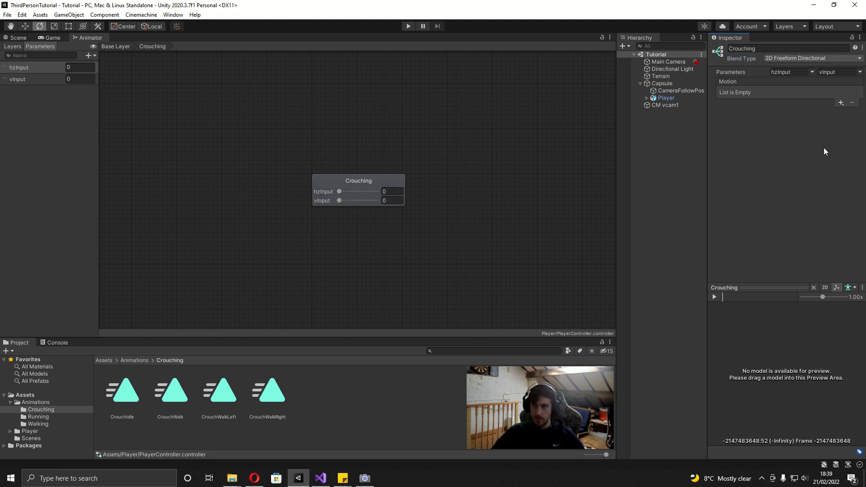
- Add five motion fields to the Crouching blend tree
click(840, 103)
click(819, 113)
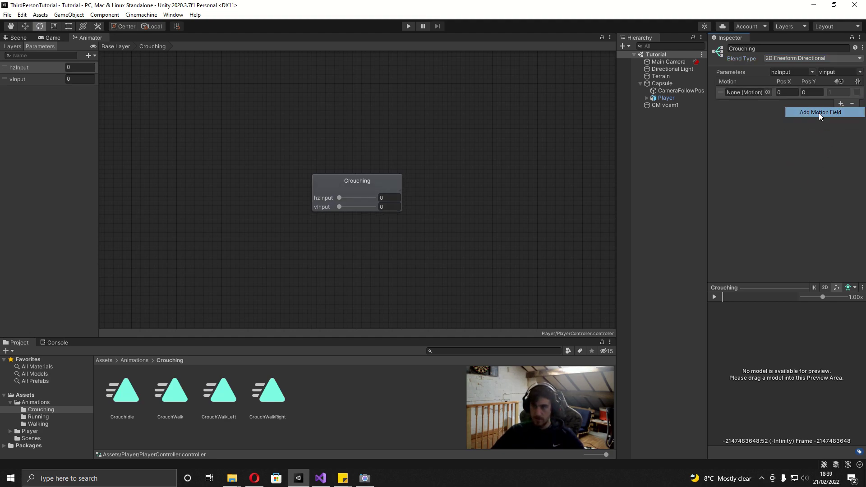
click(840, 103)
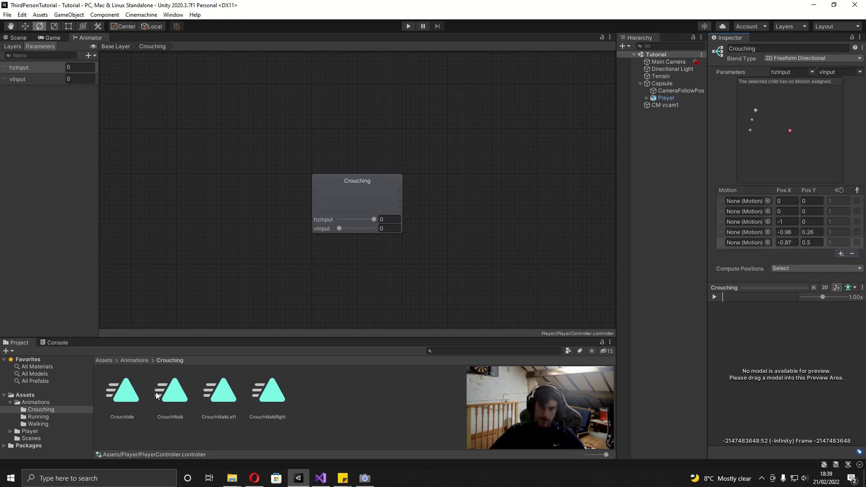
- Assign CrouchIdle and CrouchWalk to the first two motion fields and set CrouchWalk's Pos Y to 1
drag(123, 399, 675, 273)
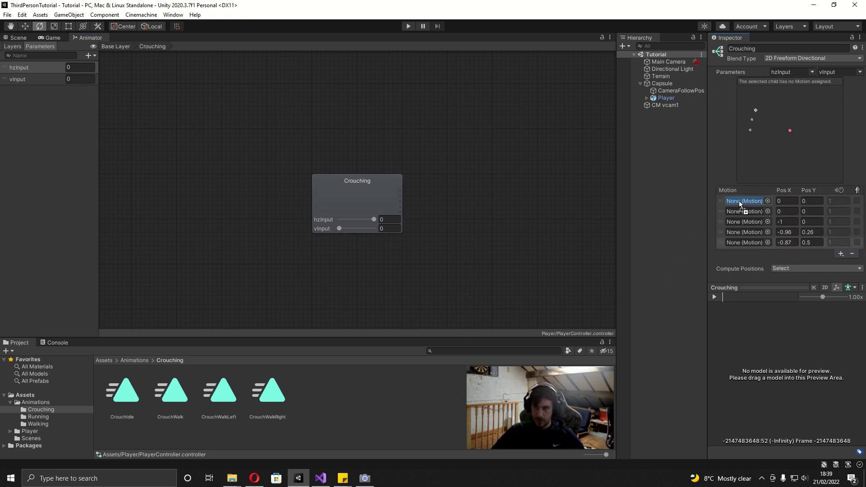
drag(739, 201, 739, 201)
drag(171, 390, 746, 211)
click(807, 211)
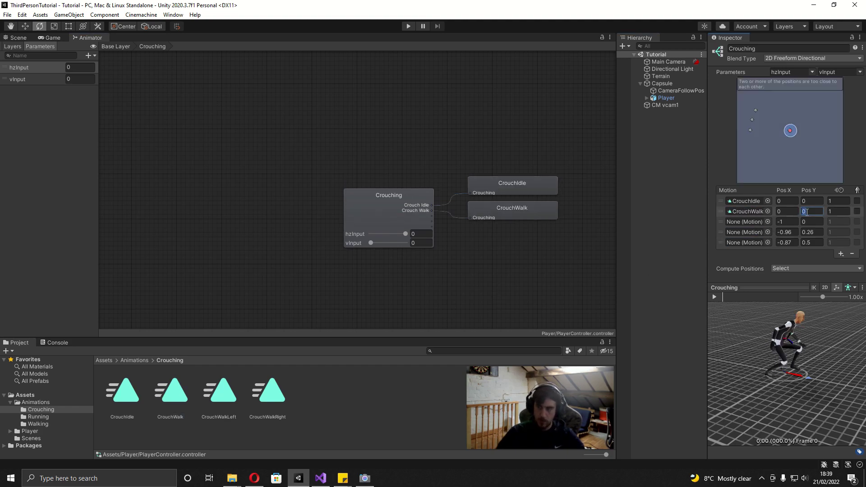
- Duplicate the CrouchWalk clip in the Crouching folder and rename the copy CrouchWalkBack
click(175, 395)
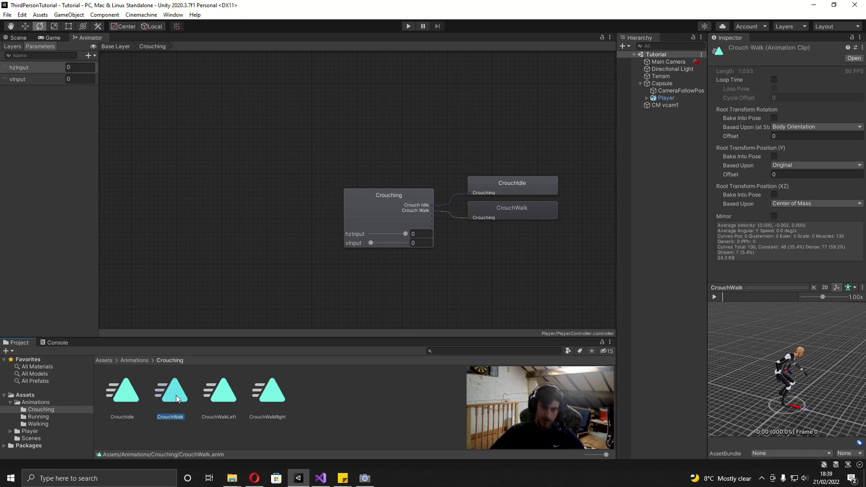
key(ctrl+d)
right_click(171, 396)
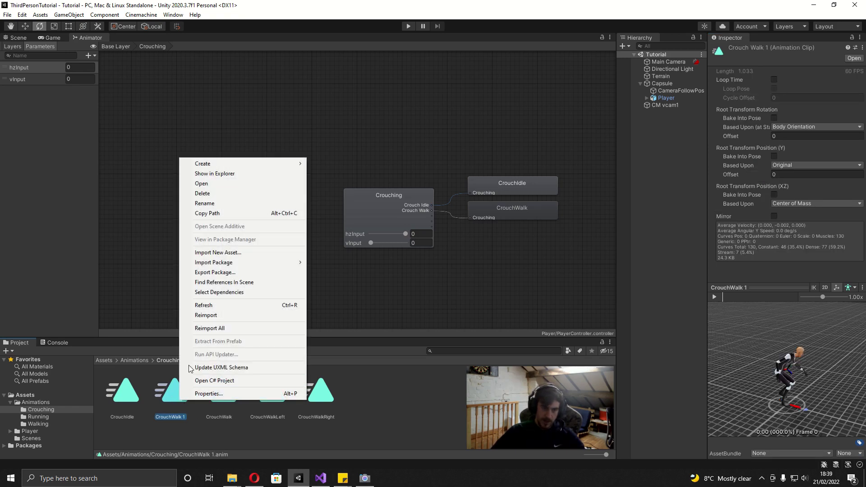
click(215, 202)
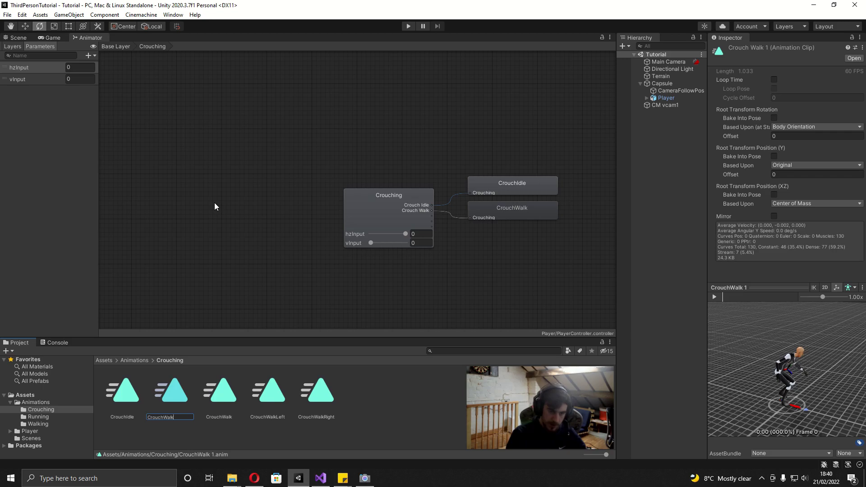
key(Return)
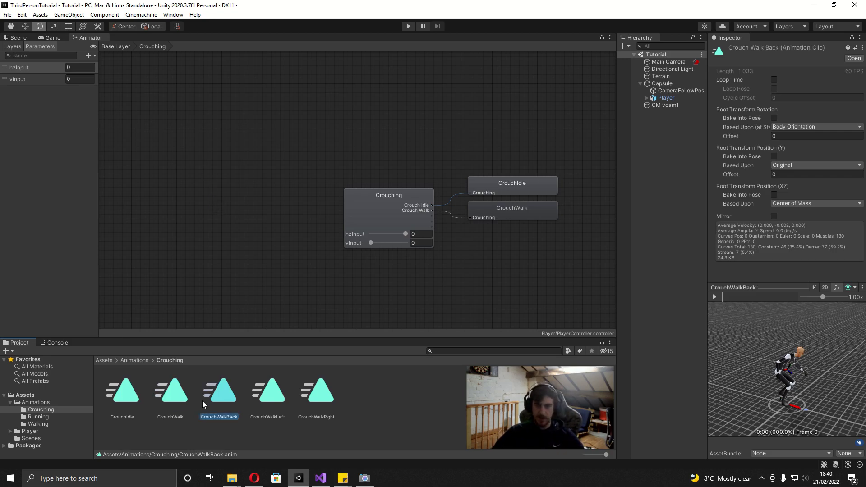
- Assign the CrouchWalkBack clip to the third motion field of the Crouching blend tree
click(371, 225)
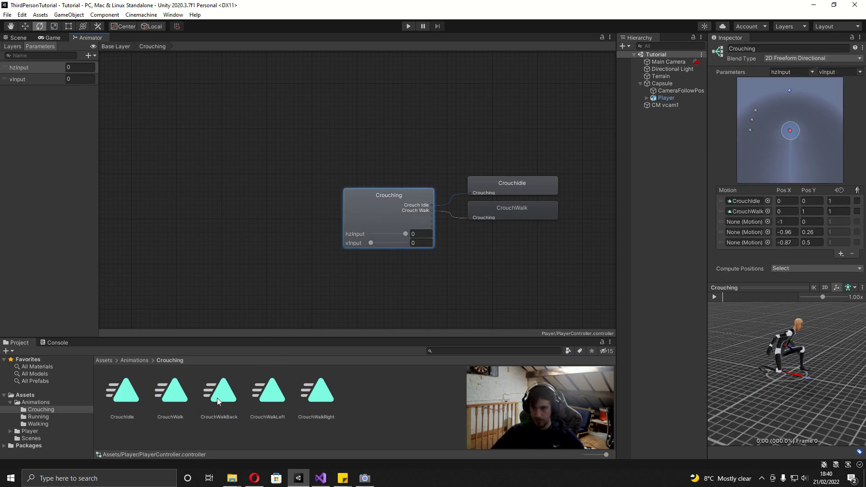
drag(217, 401, 745, 221)
click(659, 343)
click(364, 213)
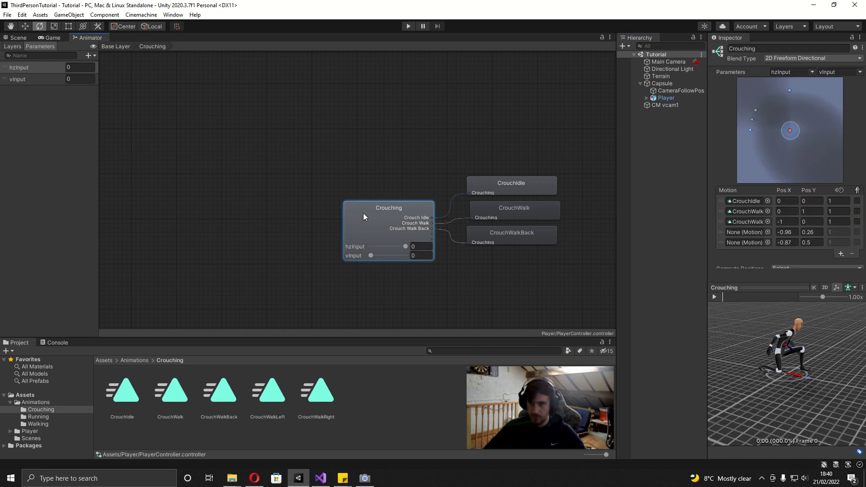
- Set CrouchWalkBack's playback speed to -1 and its position to X 0, Y -1 in the blend tree
click(846, 221)
text(-)
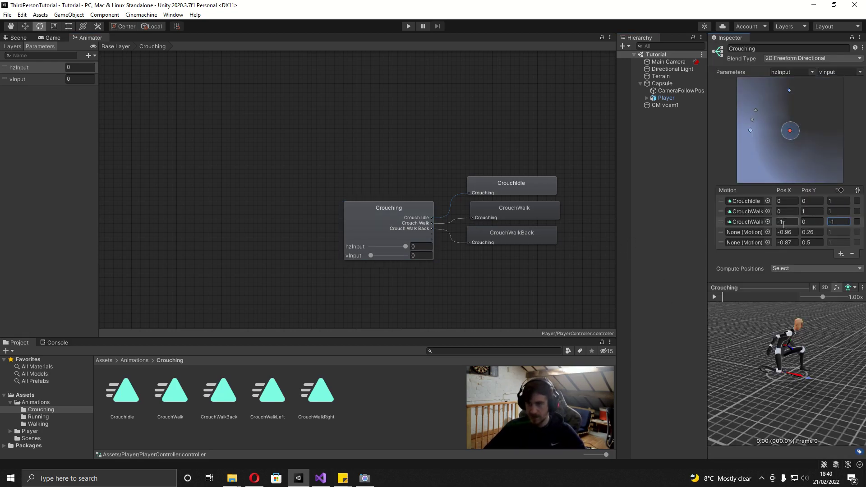
text(-)
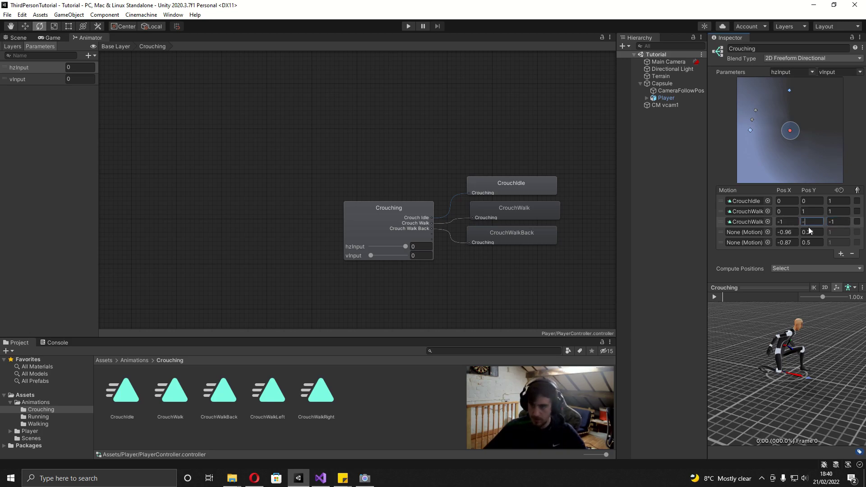
text(1)
text(0)
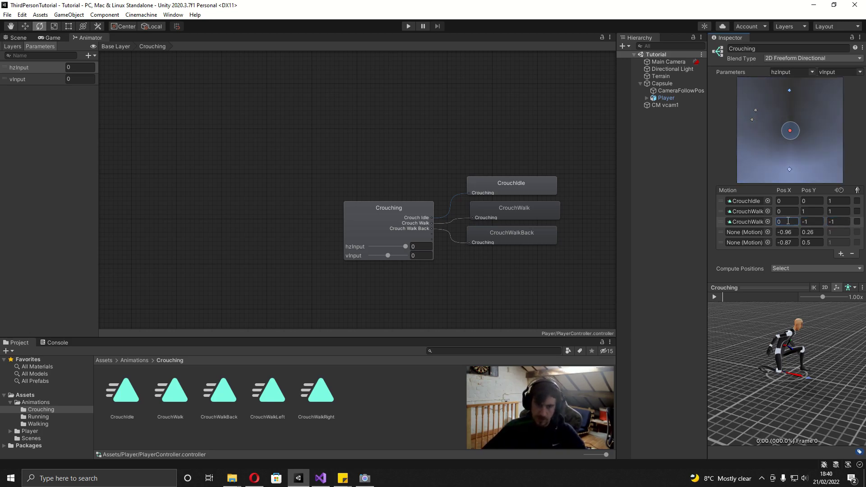
- Assign CrouchWalkRight to the fourth motion field and position it at X 1, Y 0
drag(770, 244, 747, 232)
click(785, 232)
text(1)
key(Tab)
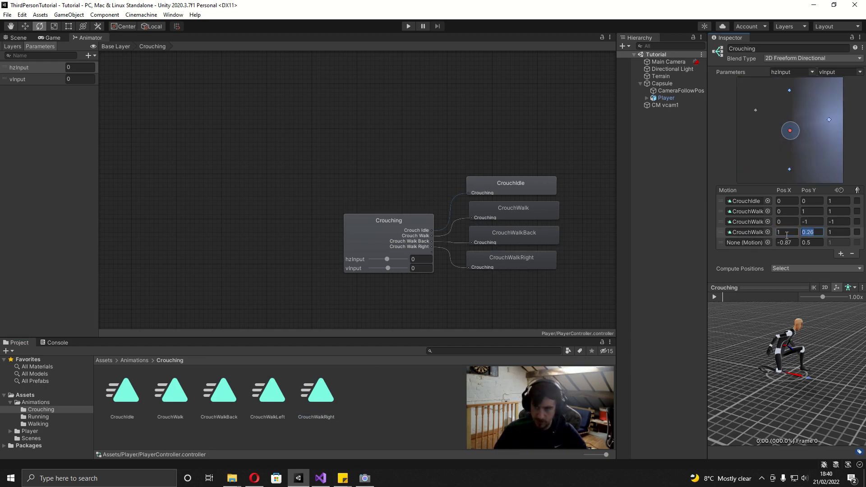
text(0)
- Assign CrouchWalkLeft to the fifth motion field and position it at X -1, Y 0
drag(257, 392, 746, 242)
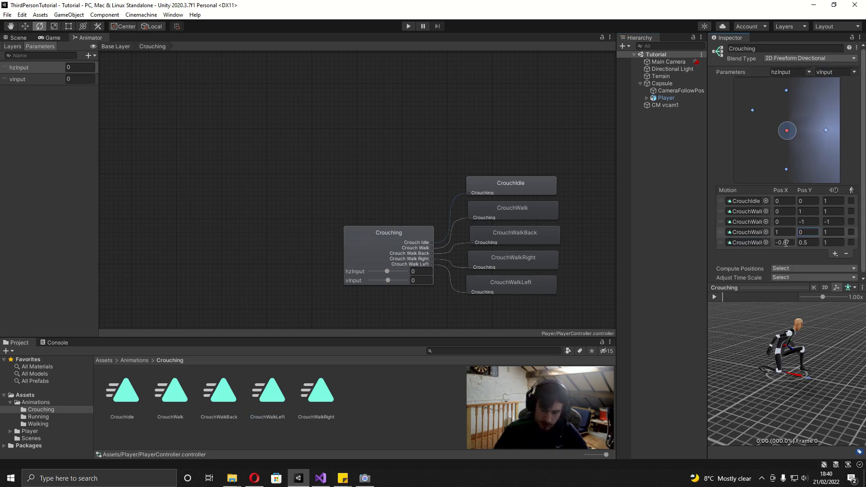
click(785, 243)
text(-1)
key(Tab)
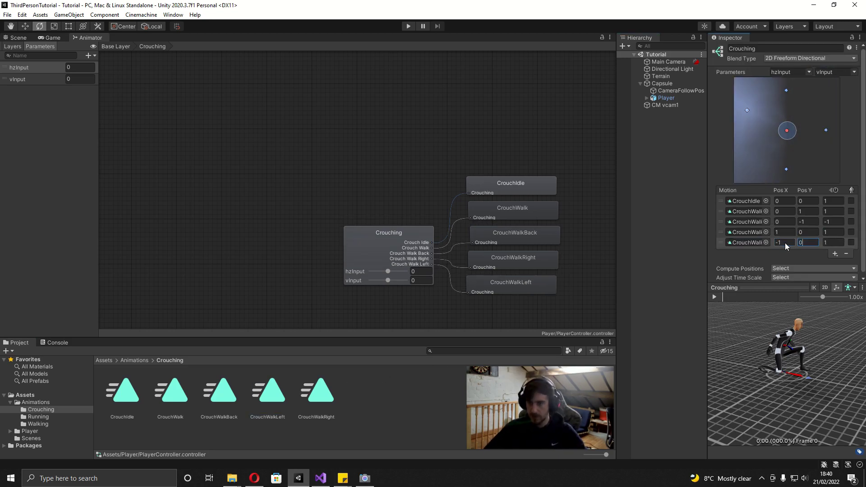
text(0)
key(Return)
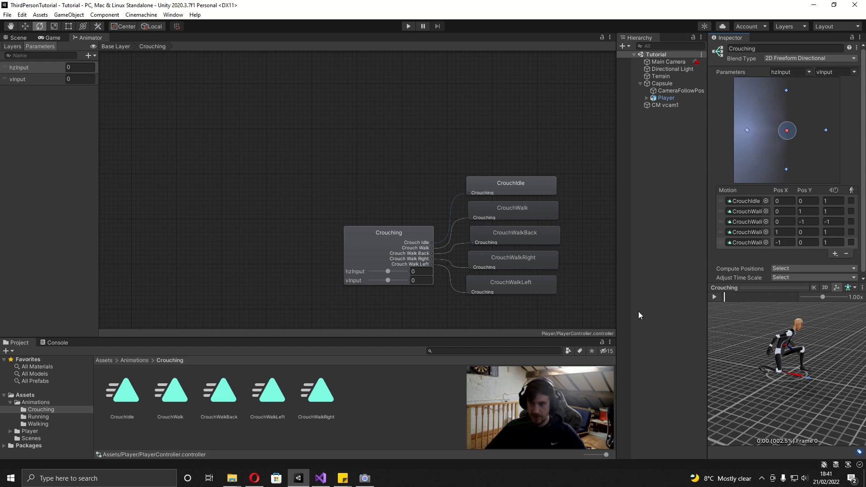
- Preview the forward crouch walk in the blend tree at vInput 1 and in the CrouchWalk clip itself
click(713, 297)
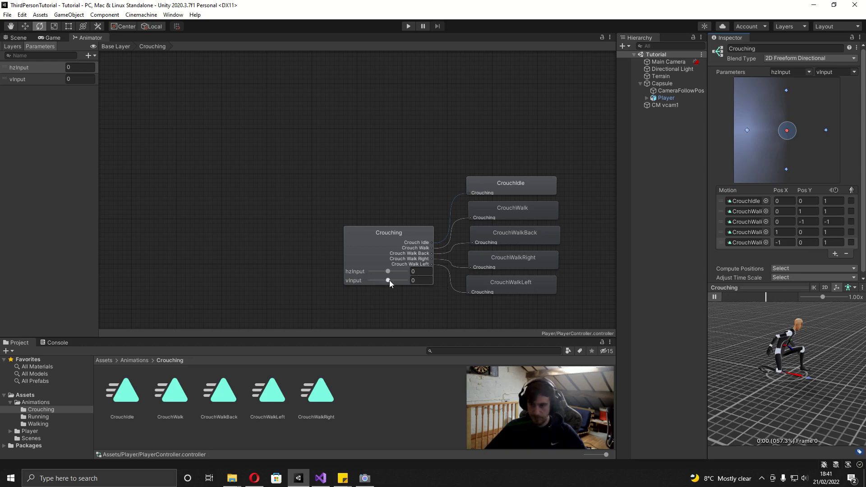
drag(388, 280, 456, 285)
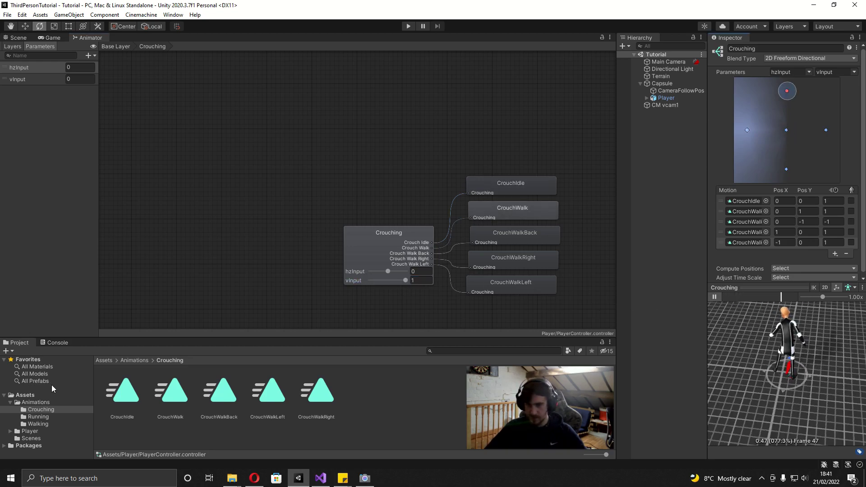
click(169, 403)
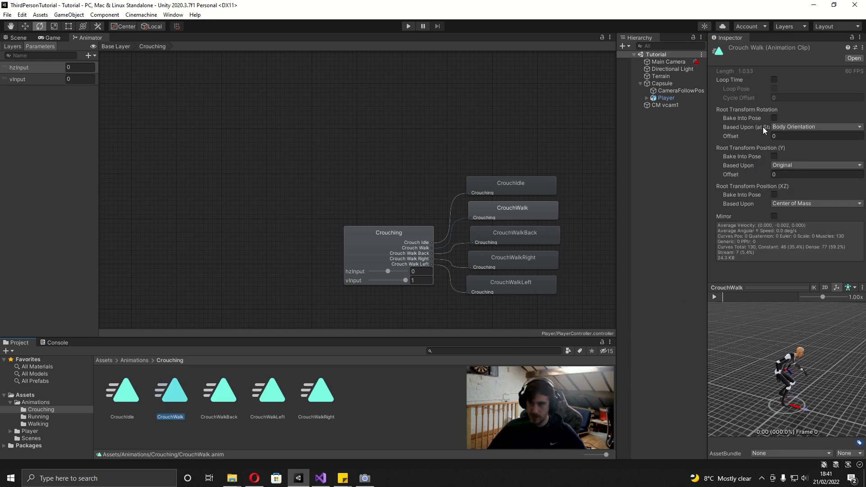
click(715, 297)
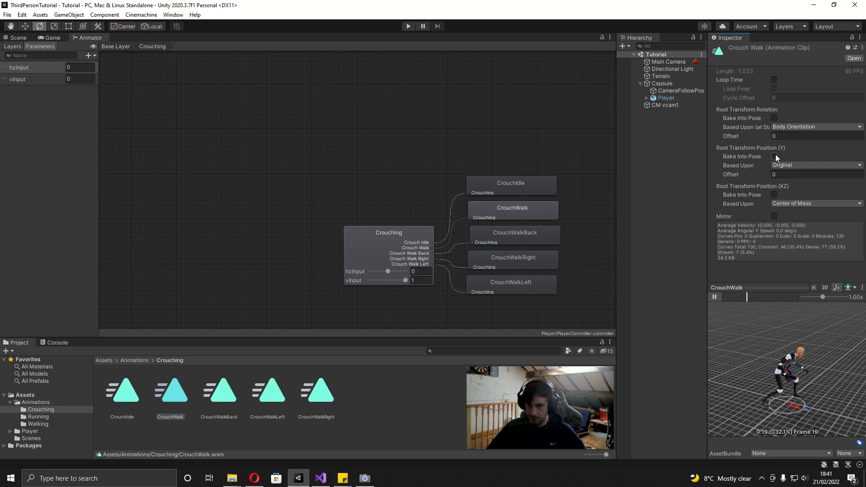
- Set the CrouchWalk clip's Root Transform Rotation offset to -31.1 and open the CrouchWalkBack clip's settings
drag(767, 134, 670, 118)
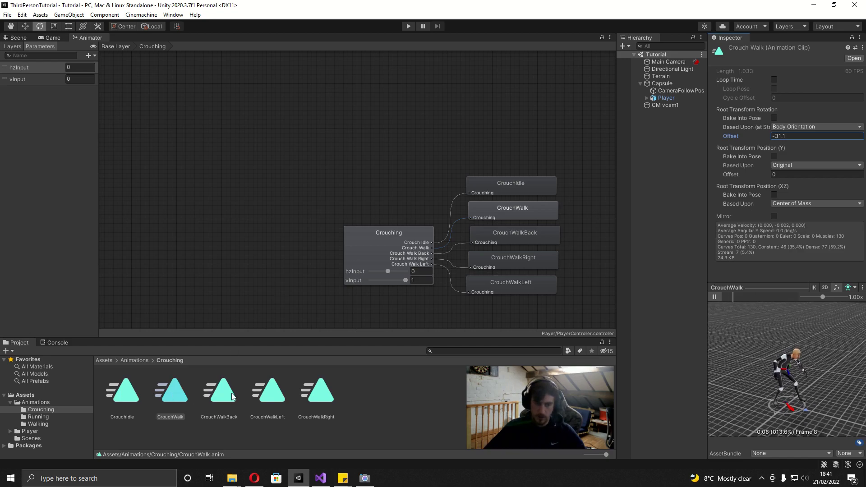
click(796, 136)
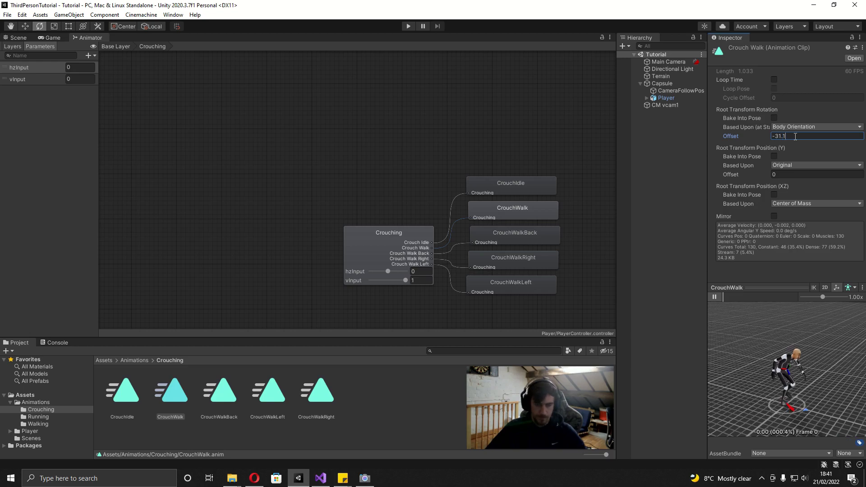
click(220, 391)
- Play the Crouching blend tree preview and examine the motion at hzInput -1 with vInput 1 and -1, and near the centre
click(379, 251)
click(714, 297)
drag(390, 272, 235, 272)
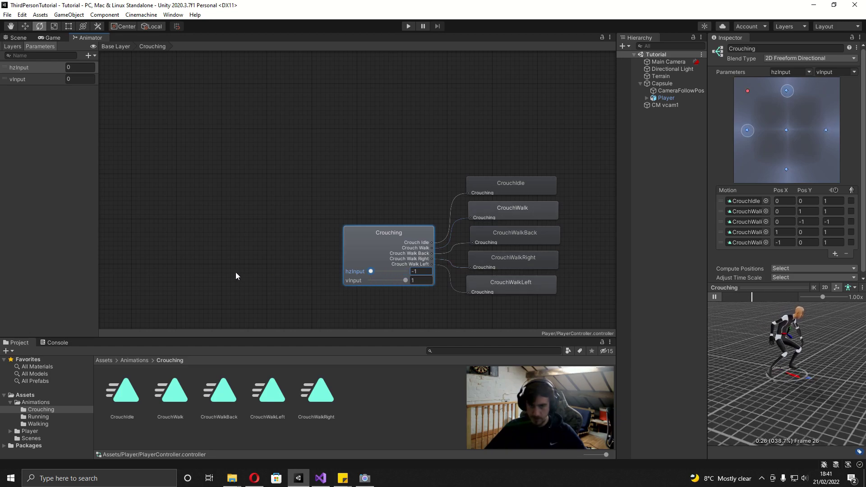
drag(406, 280, 267, 285)
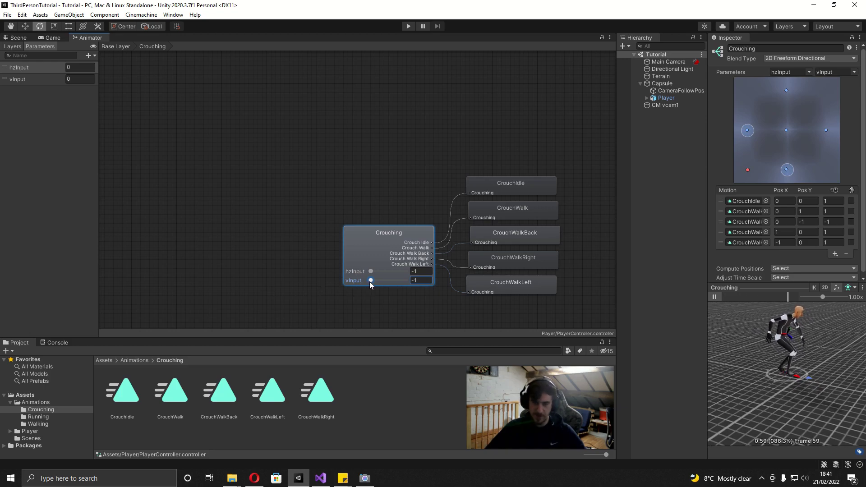
drag(370, 281, 389, 271)
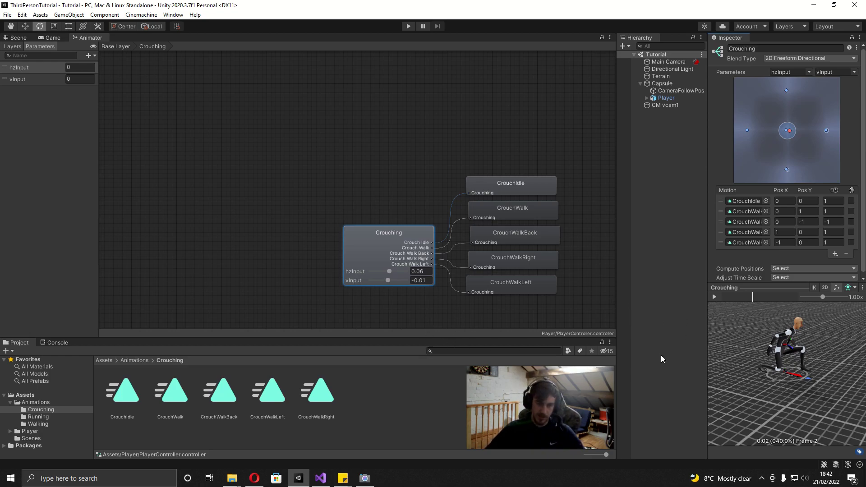
- Duplicate the CrouchWalk clip twice and rename one copy as CrouchWalkBackRight
click(181, 390)
key(ctrl+d)
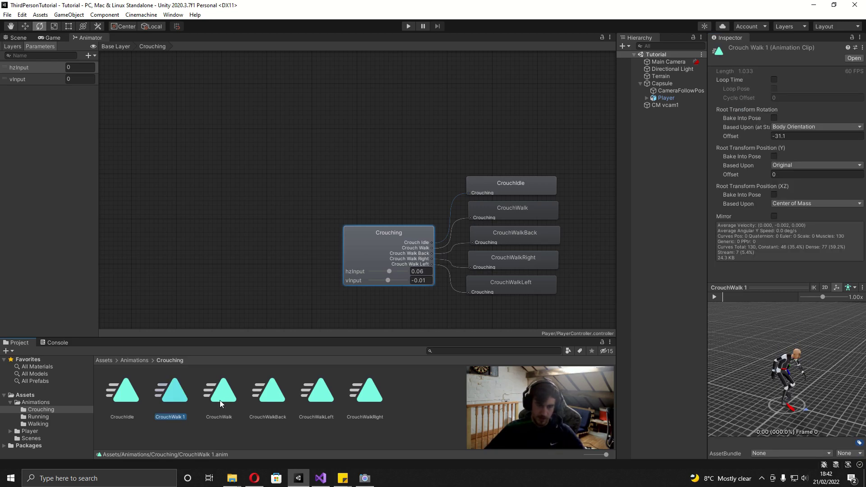
key(ctrl+d)
right_click(226, 395)
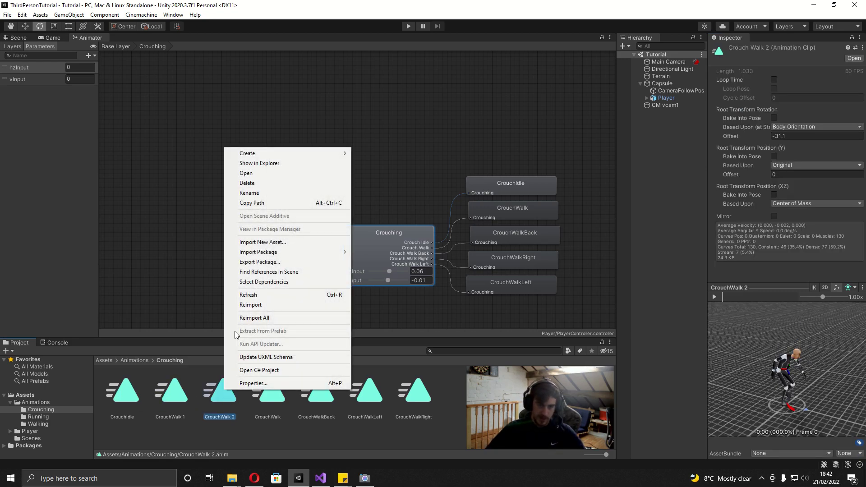
click(254, 189)
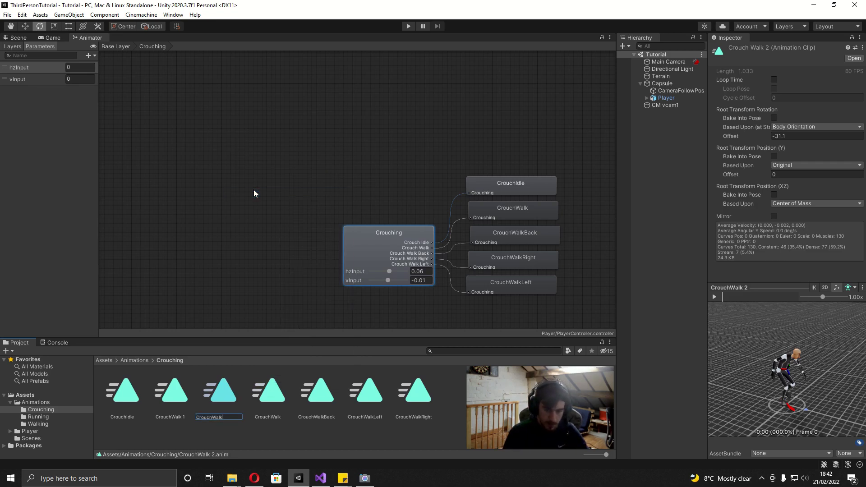
key(Return)
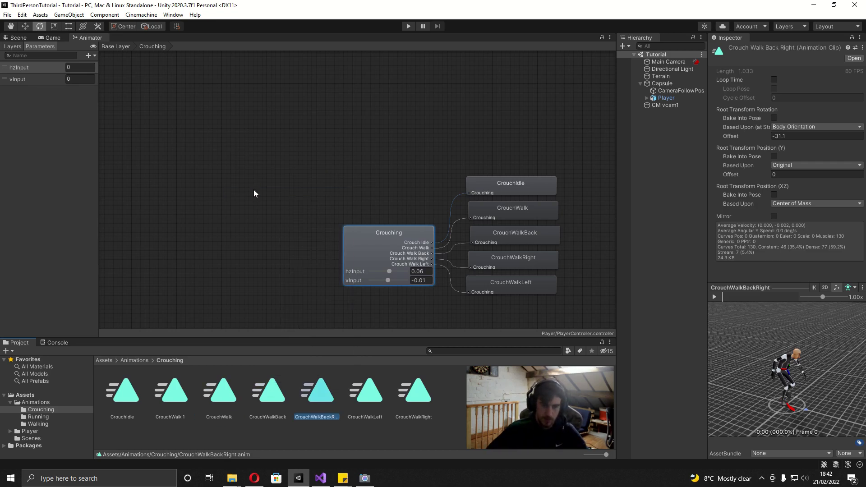
- Rename the remaining CrouchWalk copy as CrouchWalkBackLeft
right_click(177, 402)
click(208, 206)
text(CrouchWalkBackLeft)
key(Return)
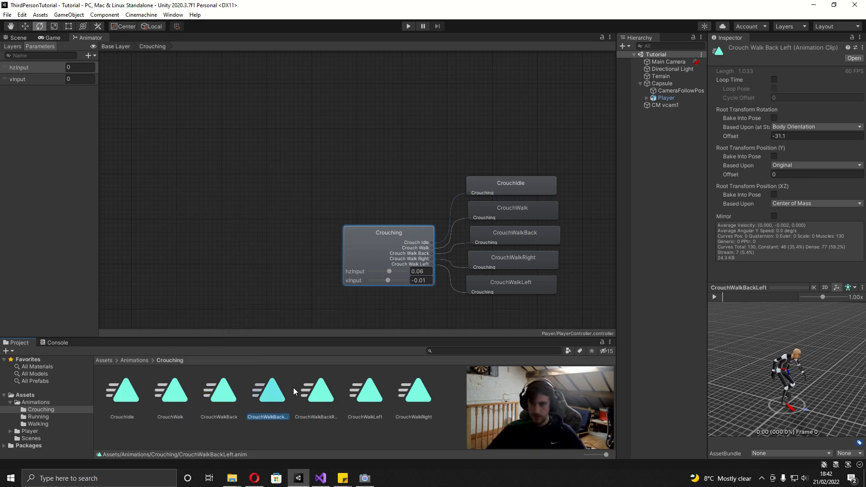
- Preview CrouchWalkBackLeft, set its Root Transform Rotation offset to -83.56 and copy that value
click(715, 297)
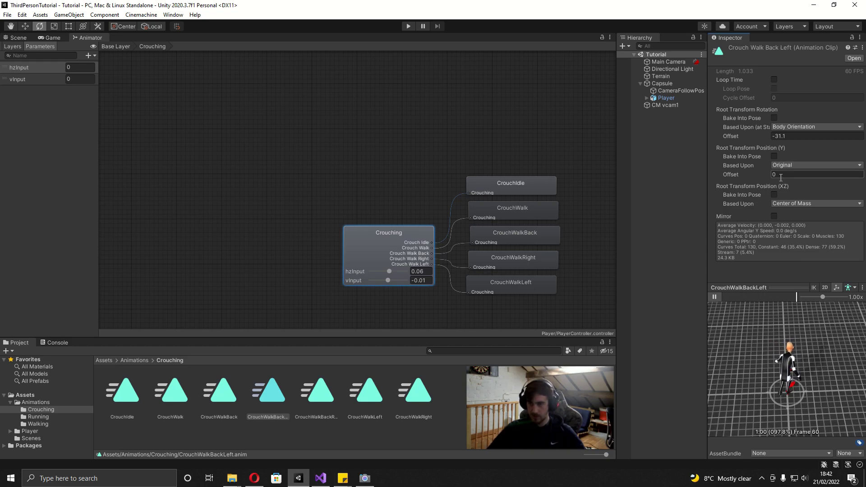
drag(767, 135, 790, 163)
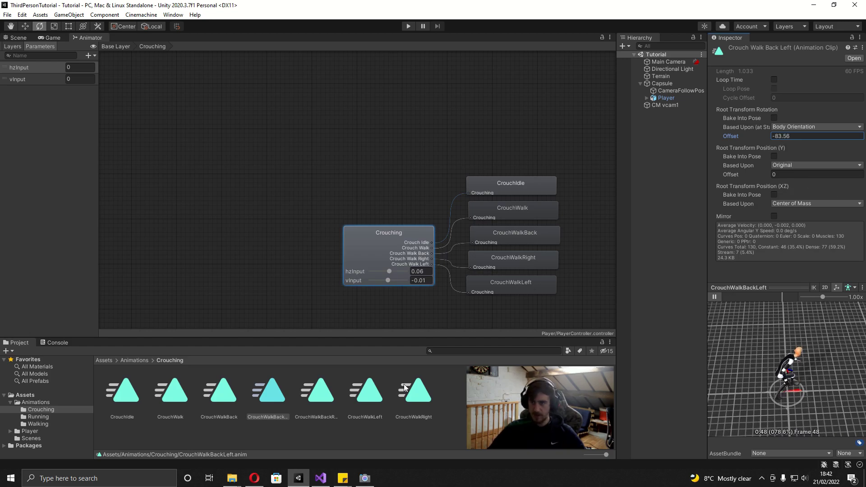
click(744, 137)
key(ctrl+c)
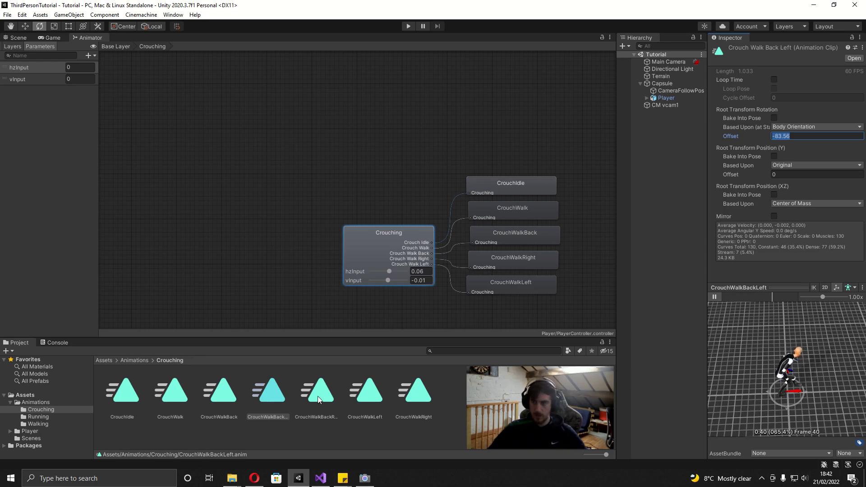
- Set the CrouchWalkBackRight clip's Root Transform Rotation offset to 83.56, reusing the copied value without its minus sign, and preview the clip
click(333, 395)
click(798, 136)
key(ctrl+v)
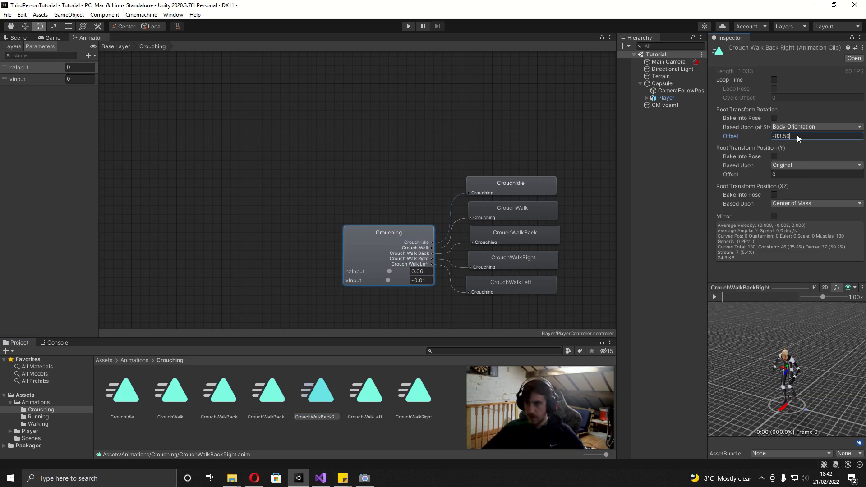
click(772, 136)
key(Delete)
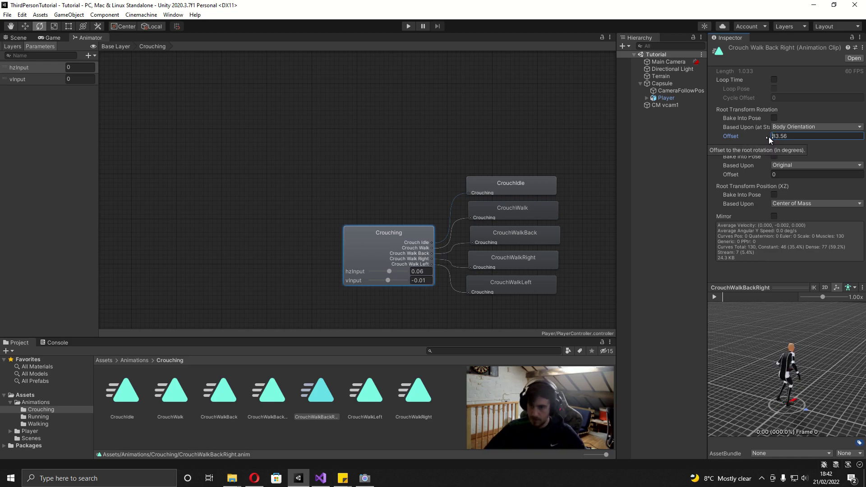
click(714, 297)
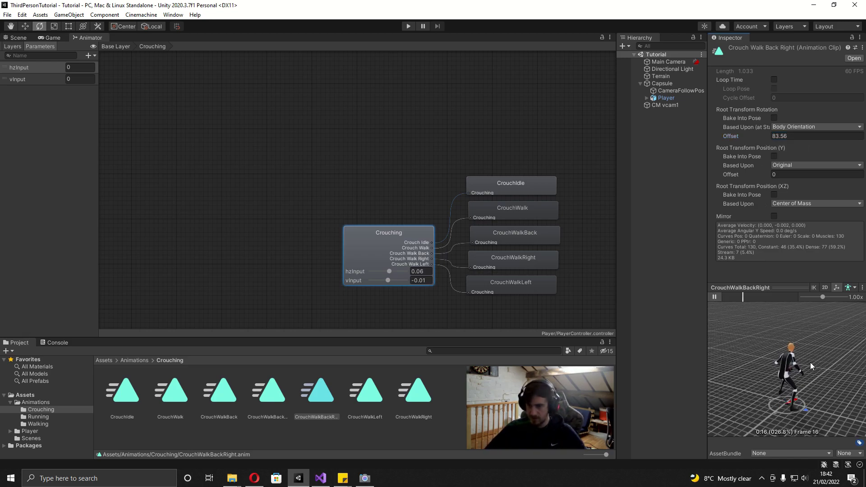
- Readjust the CrouchWalkBackRight clip's Root Transform Rotation offset while its preview is playing
click(798, 136)
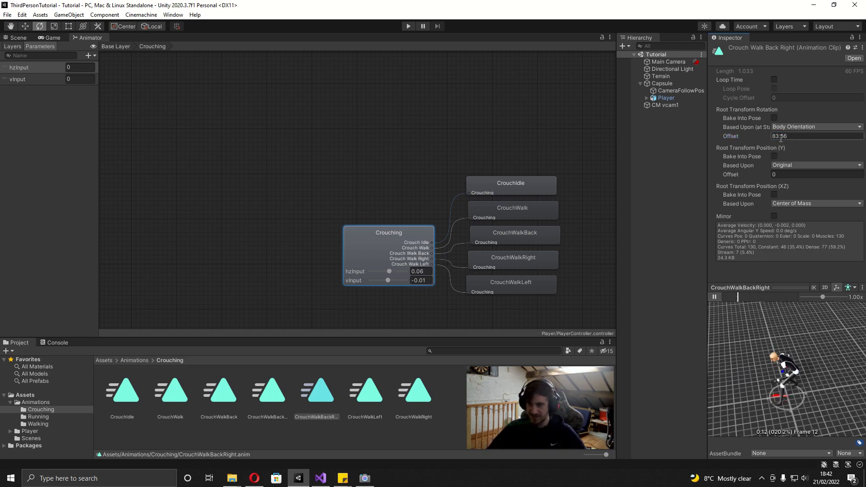
text(146.7)
drag(731, 136, 597, 139)
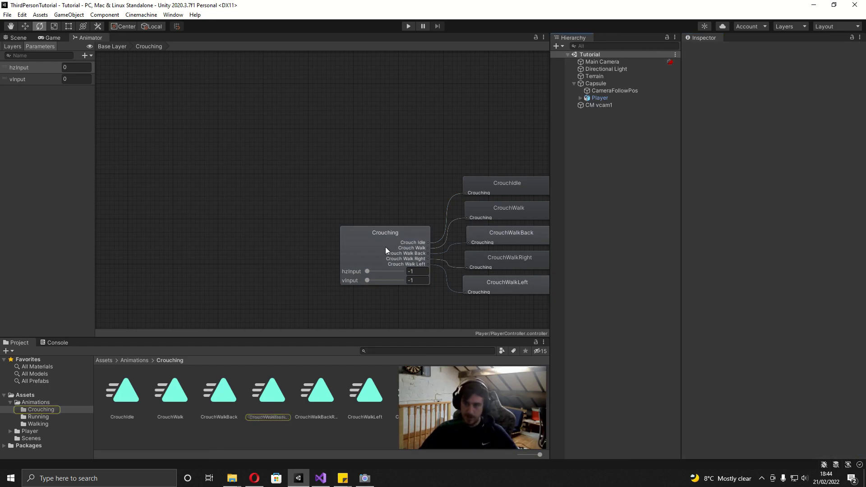
- Add two motion fields to the Crouching blend tree and assign CrouchWalkBackRight and CrouchWalkBackLeft to them
click(386, 213)
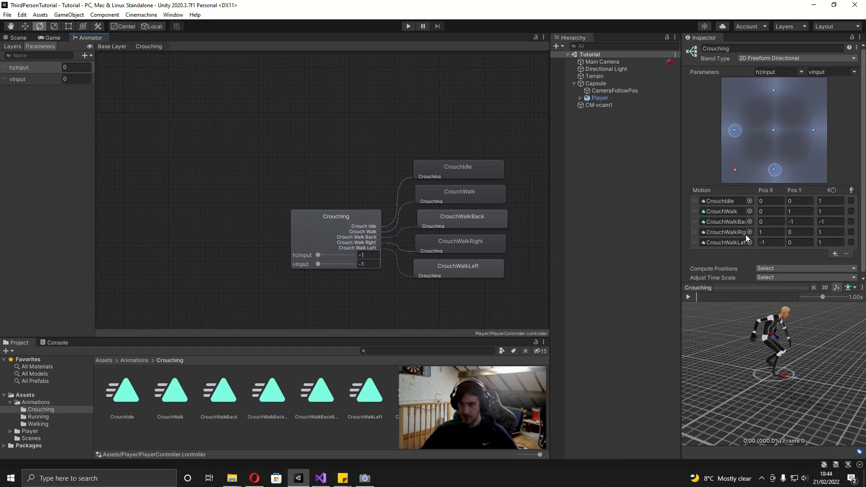
click(834, 254)
click(833, 263)
click(834, 264)
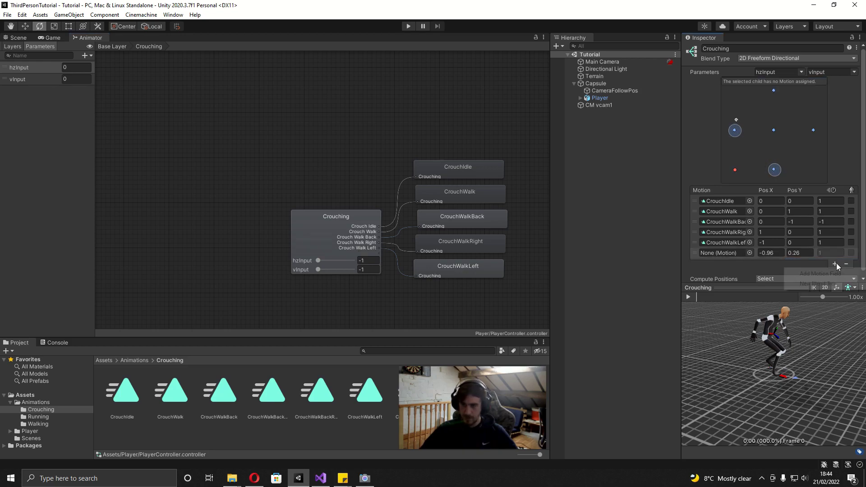
click(831, 273)
drag(324, 401, 722, 238)
drag(269, 390, 650, 244)
- Position the CrouchWalkBackRight motion at X 1, Y -1 and set its speed to -1
click(748, 238)
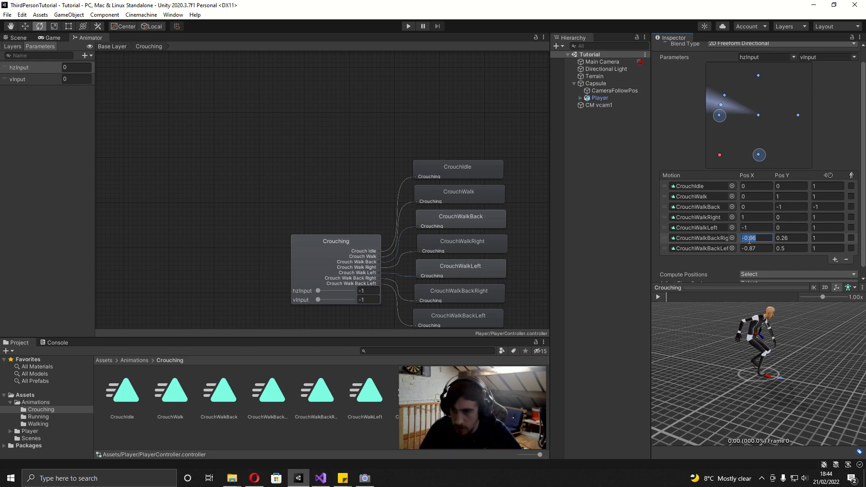
key(Tab)
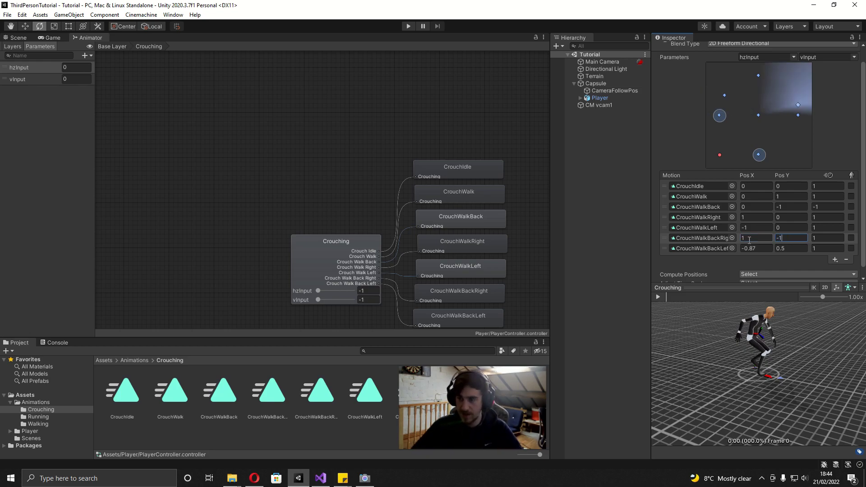
text(-1)
key(Return)
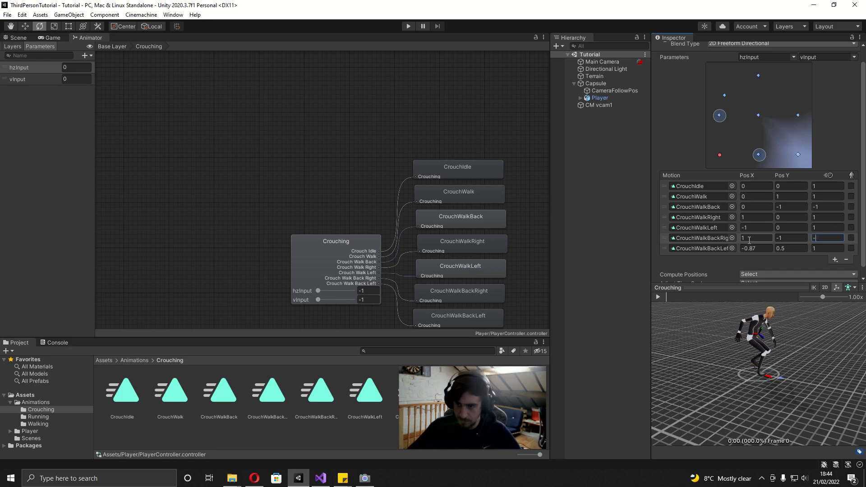
- Position the CrouchWalkBackLeft motion at X -1, Y -1 and set its speed to -1
click(751, 248)
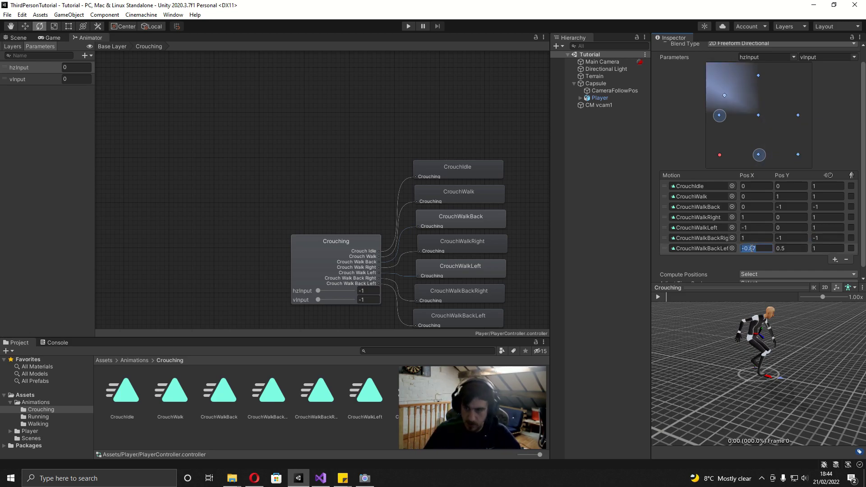
text(-1)
key(Tab)
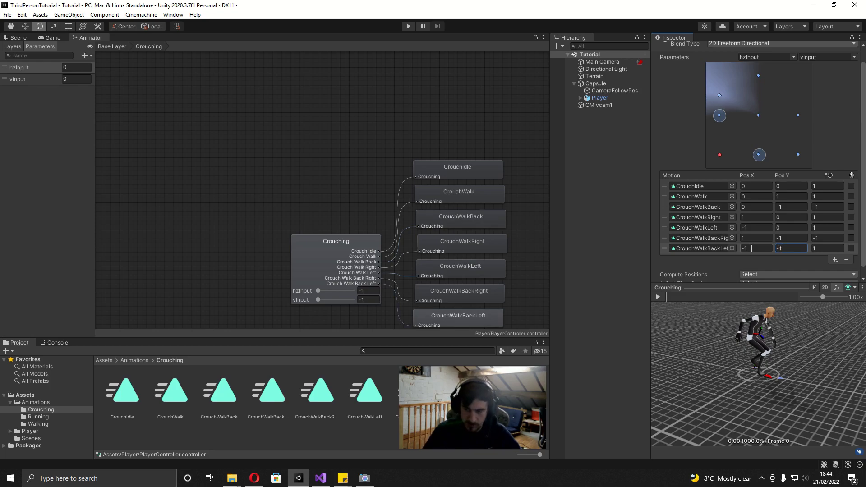
key(Tab)
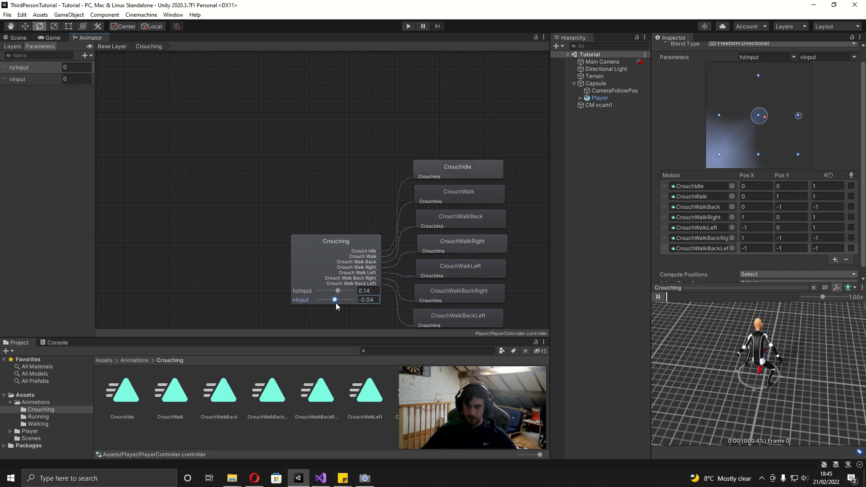
- Play the Crouching blend tree preview and examine the backward-right crouch walk at hzInput 1, vInput -1
drag(318, 290, 338, 291)
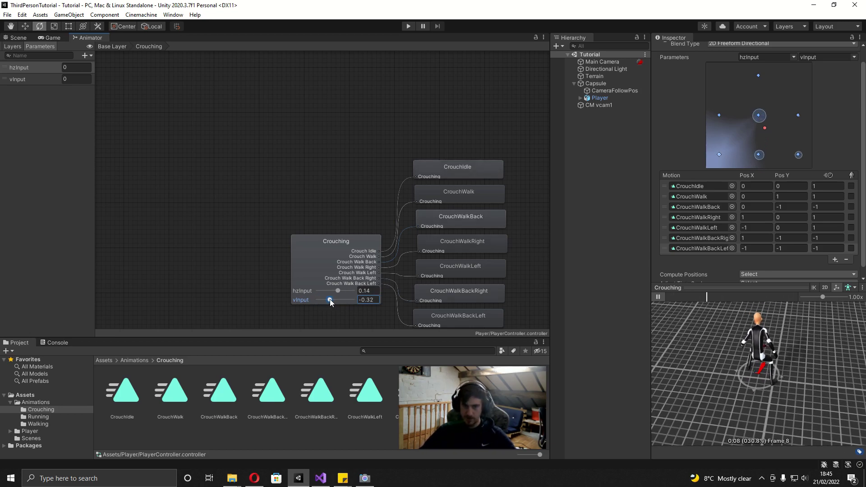
drag(343, 296, 383, 294)
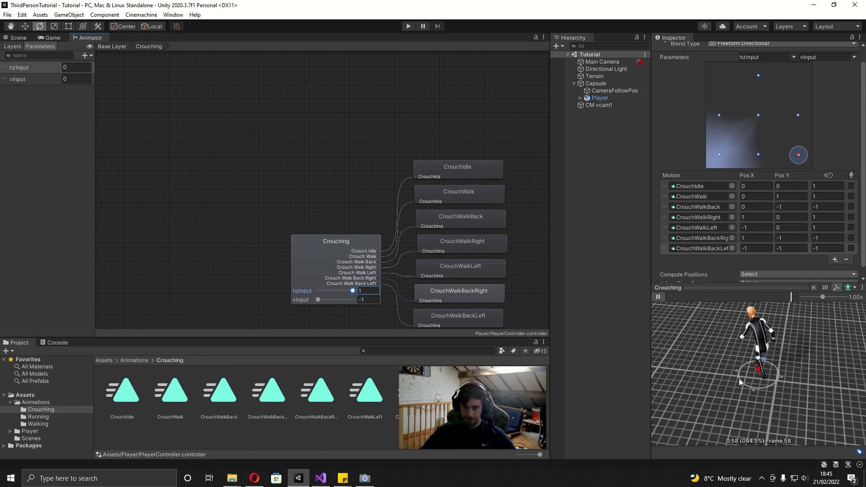
click(606, 281)
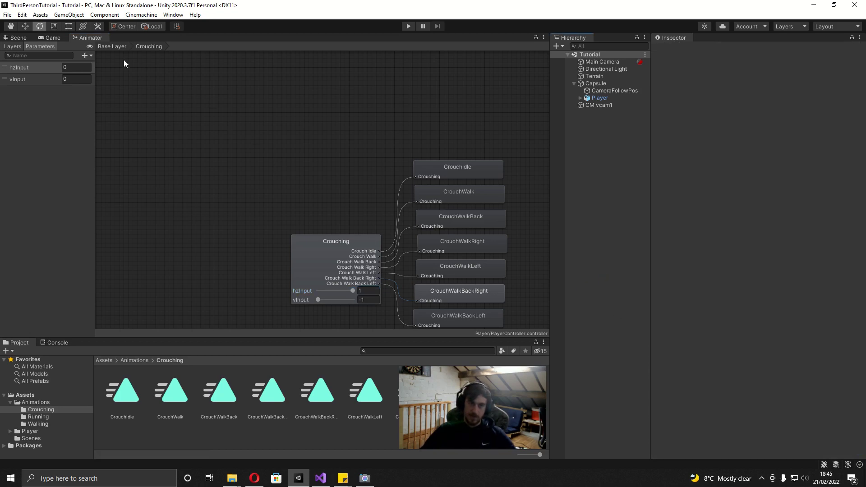
- Move the Crouching state beside Walking in the Base Layer and open the Animations folder
click(116, 48)
drag(441, 177, 428, 177)
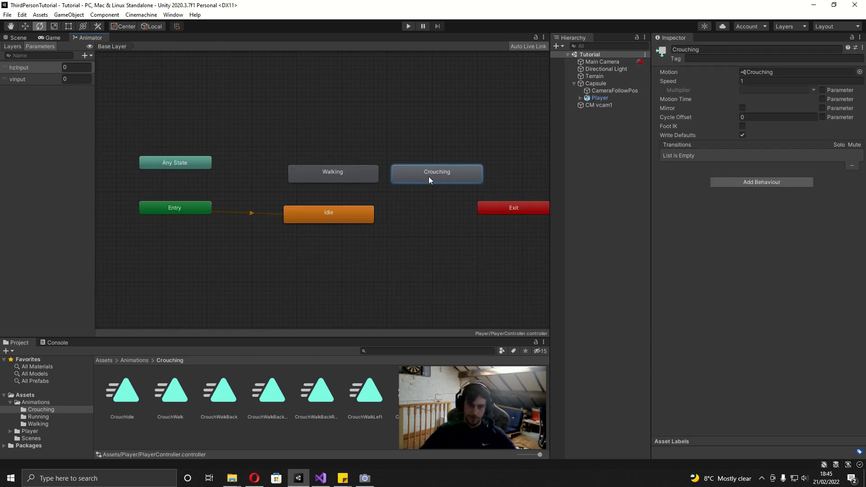
click(134, 360)
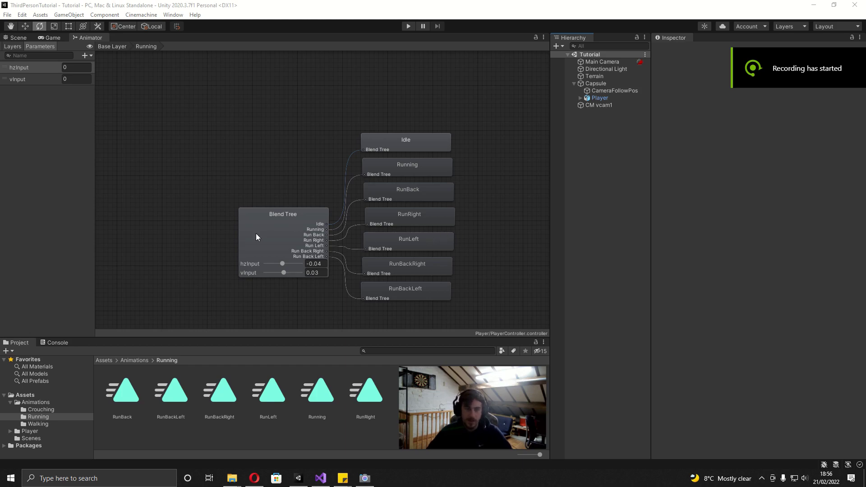
- Rename the blend tree containing the run motions as Running
click(308, 226)
click(762, 47)
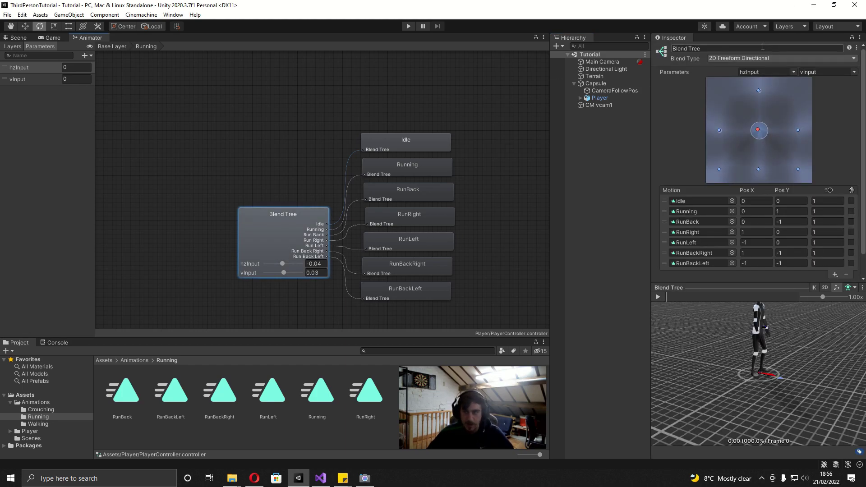
text(Running)
key(Return)
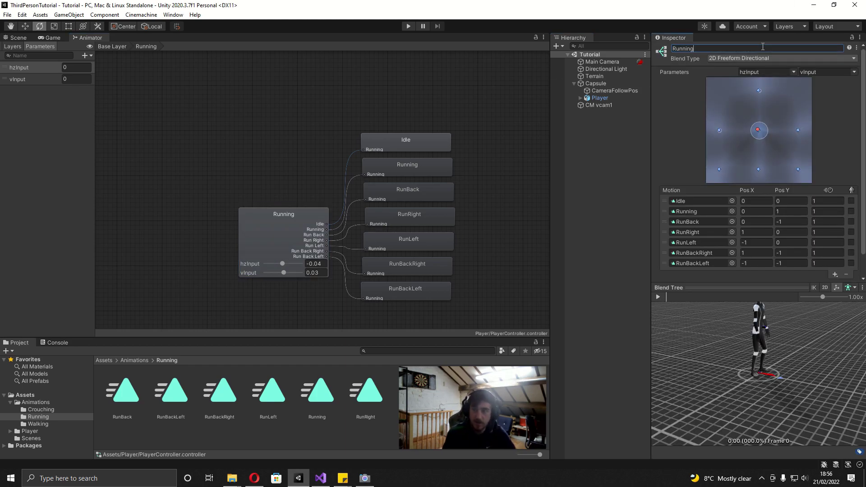
- Play the Running blend tree preview and examine the motion forward, forward-left, backward-left and backward-right with both inputs at their extremes
click(659, 297)
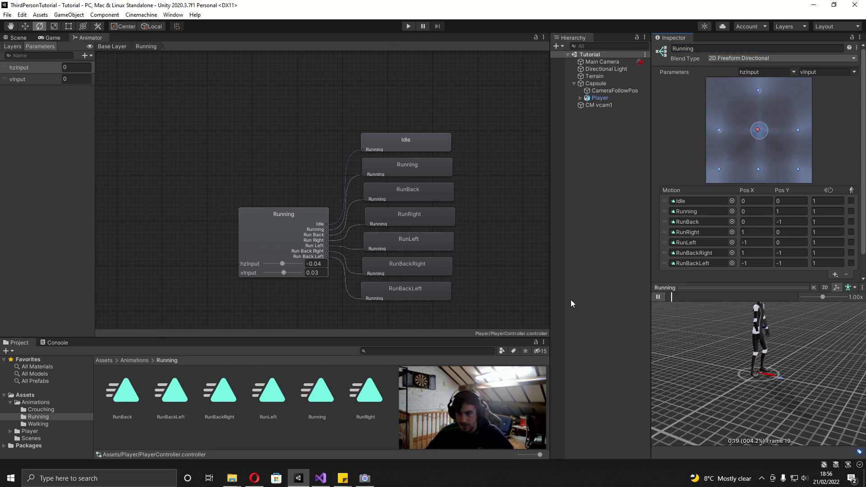
drag(284, 272, 354, 283)
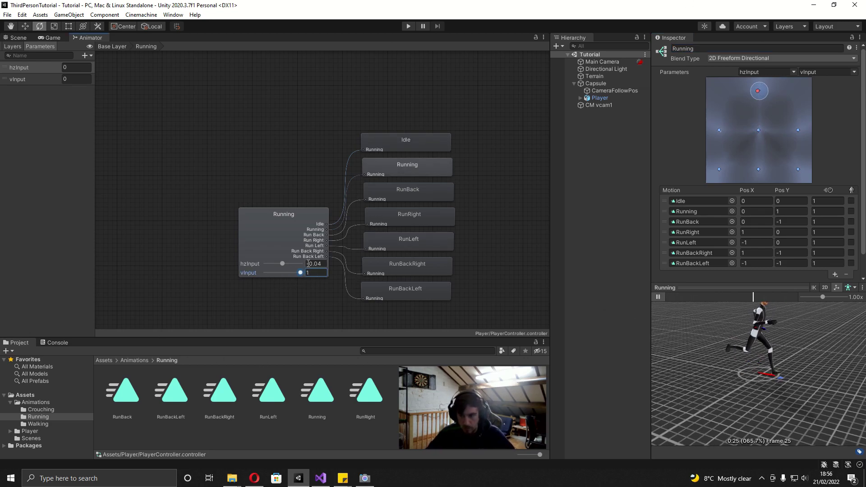
drag(282, 264, 193, 262)
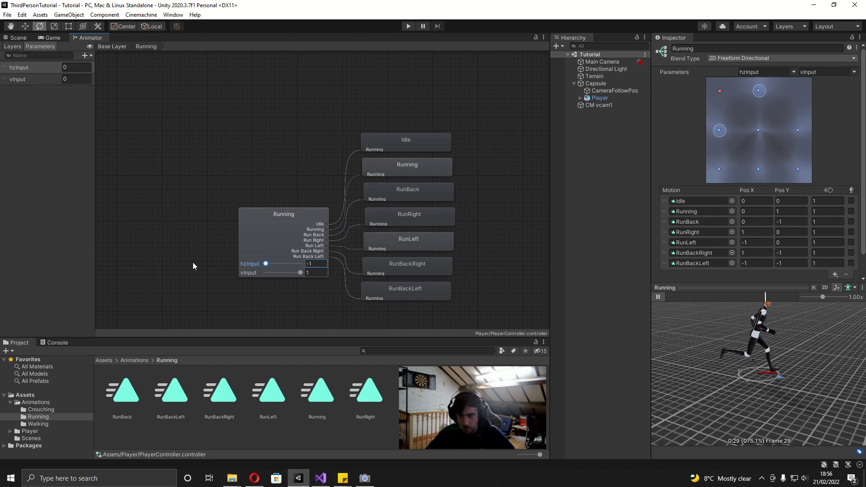
drag(299, 273, 214, 274)
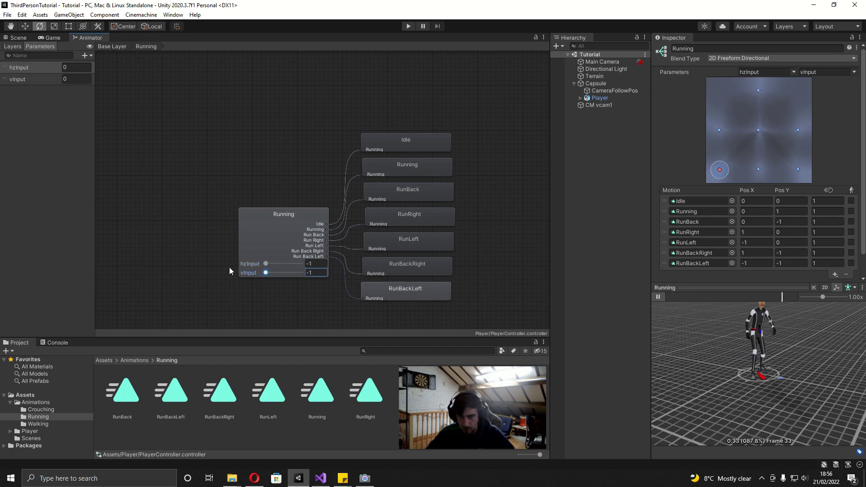
drag(266, 263, 358, 271)
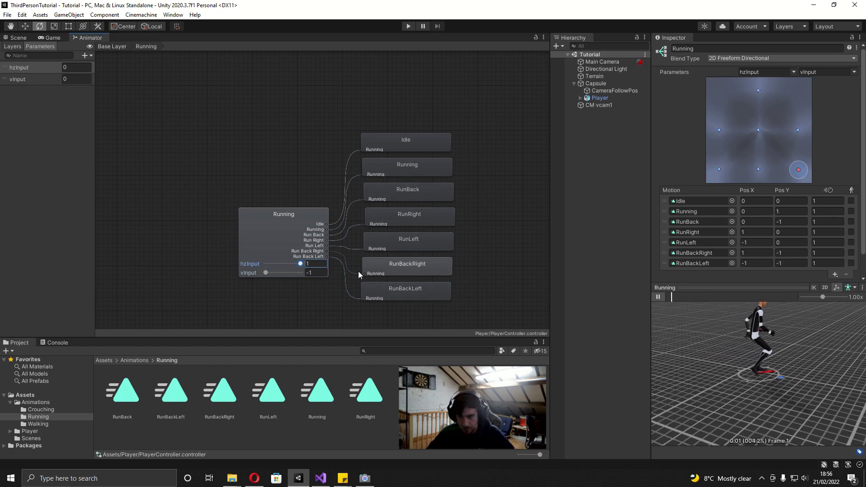
- Locate the clip used by the Running blend tree's Idle motion and return to the Base Layer
click(401, 143)
click(271, 216)
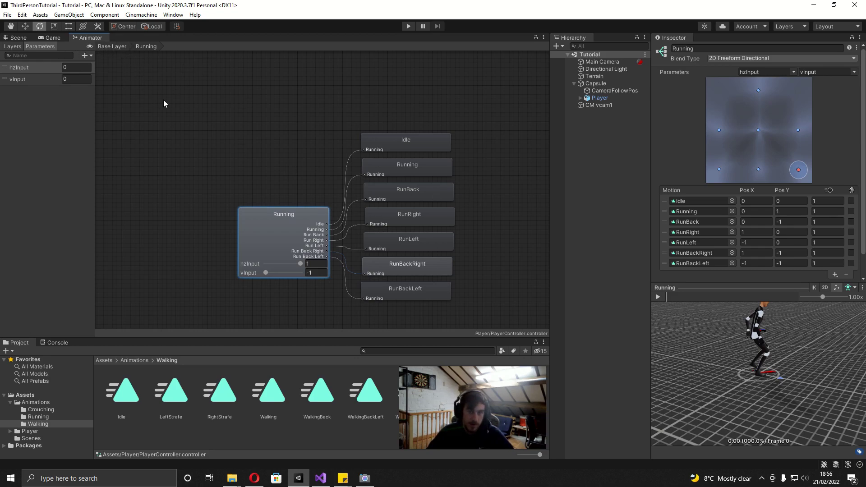
click(120, 48)
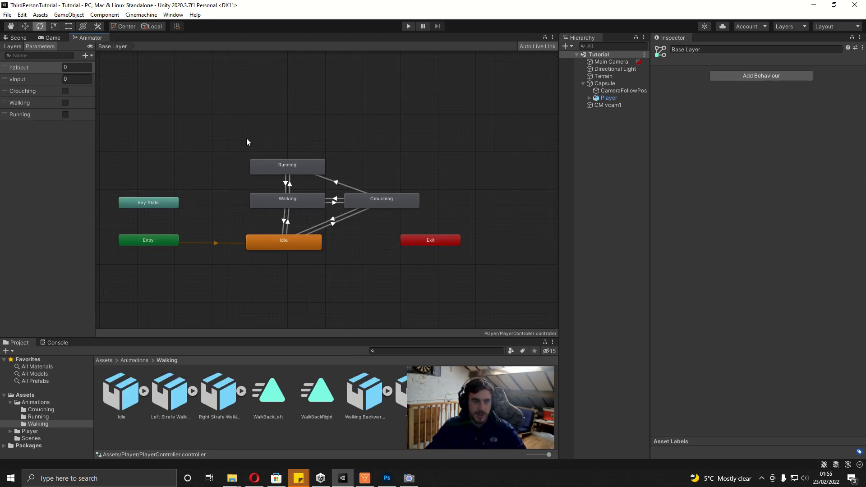
- Review the available parameter types and the Crouching, Walking and Running bool parameters of the player's animator controller
click(90, 54)
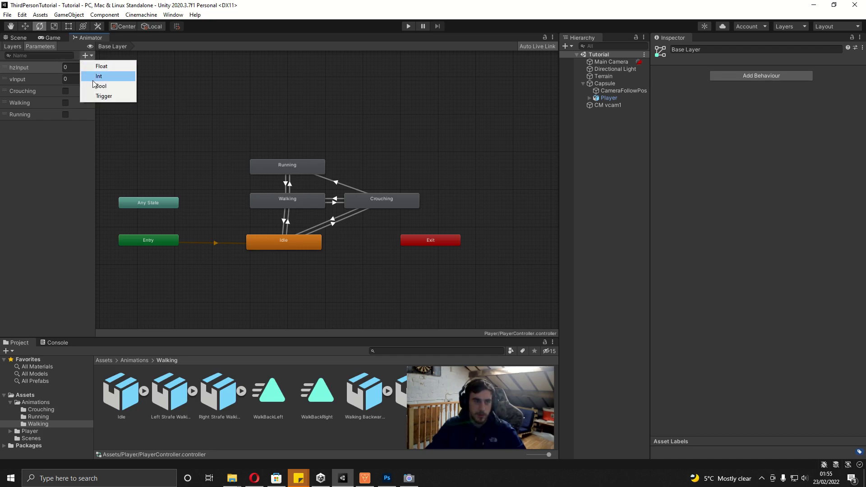
click(37, 146)
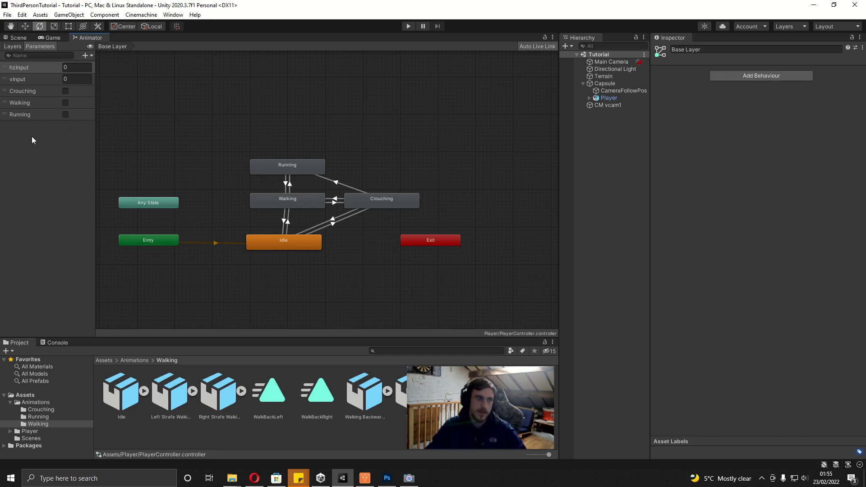
click(28, 90)
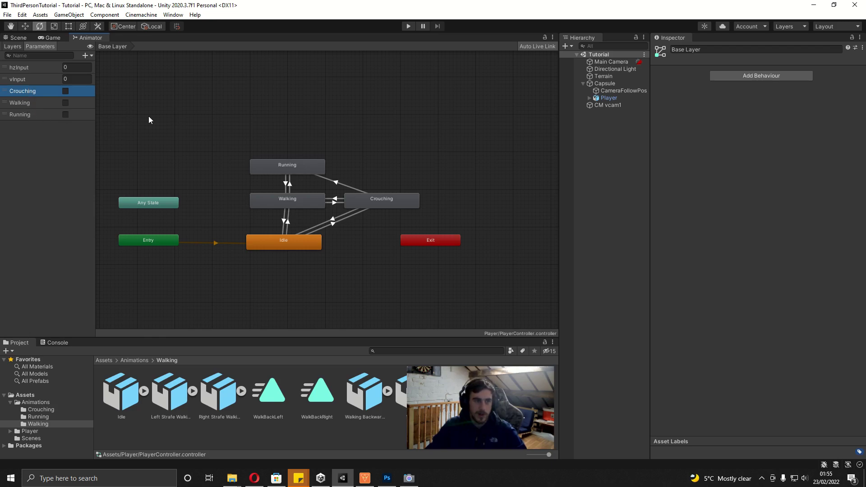
click(20, 103)
click(22, 114)
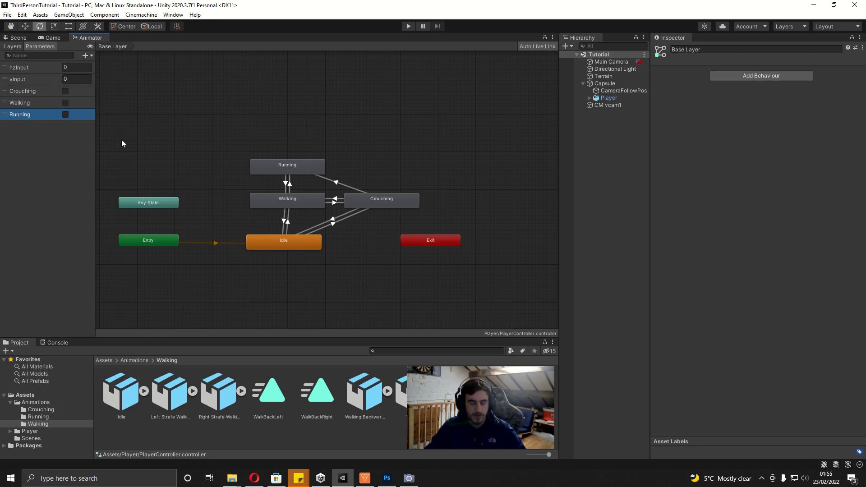
- Examine the exit time and conditions of the transitions between Idle and Walking and between Idle and Crouching, in both directions
click(278, 242)
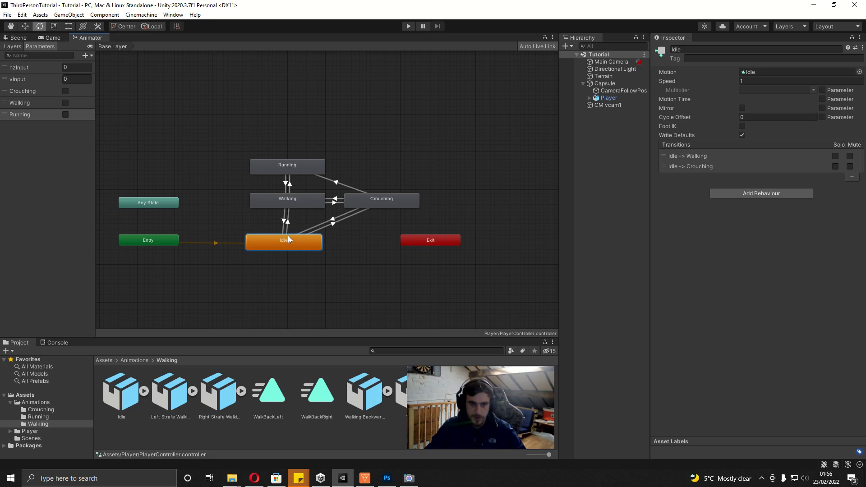
click(288, 221)
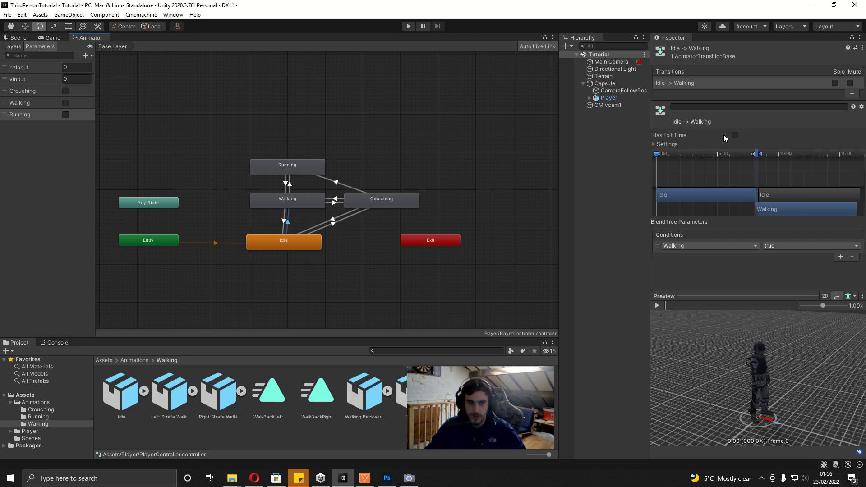
click(283, 216)
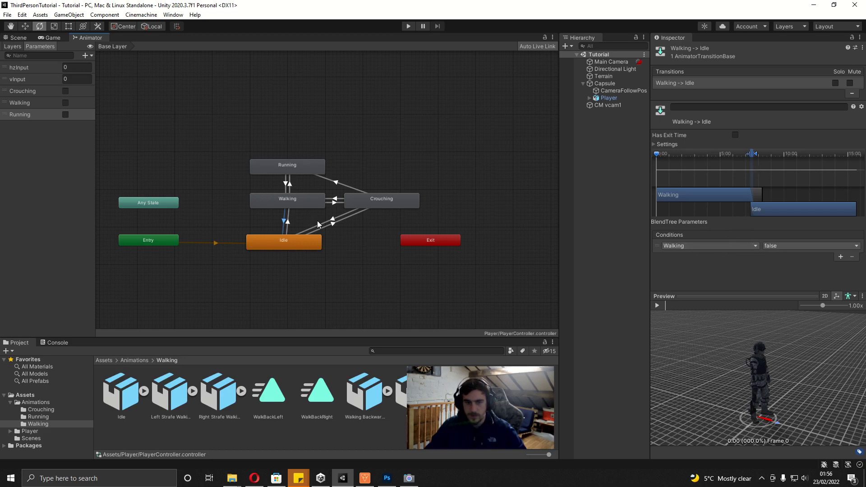
click(335, 223)
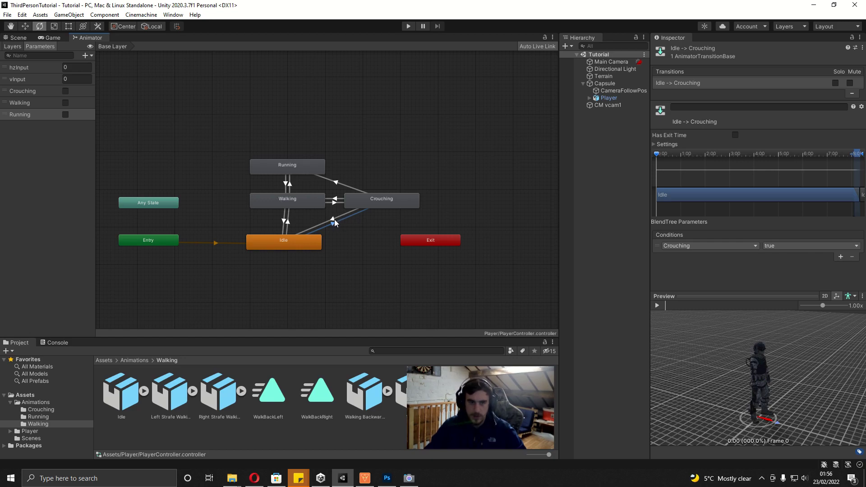
click(334, 219)
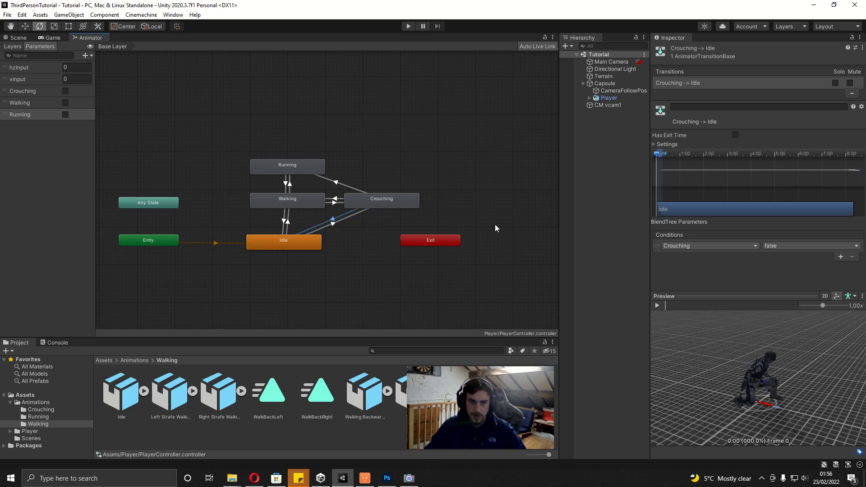
- Examine the conditions of the transitions between Walking and Crouching, from Crouching to Running, and between Walking and Running
click(335, 202)
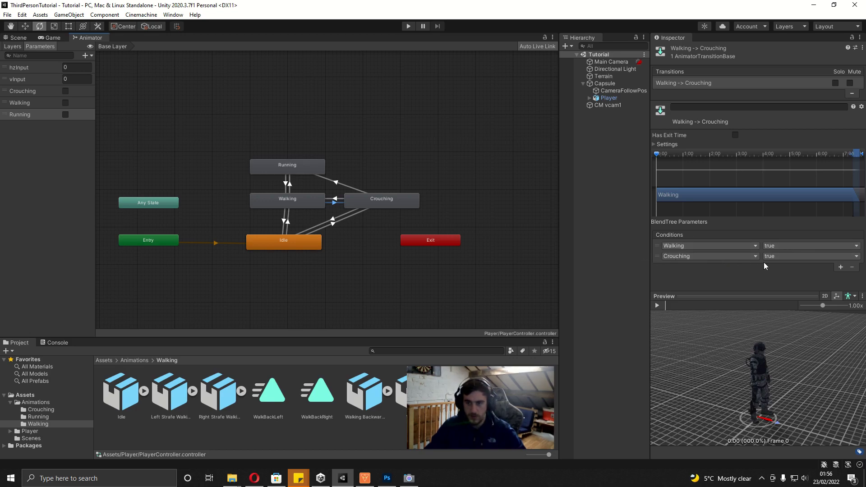
click(334, 199)
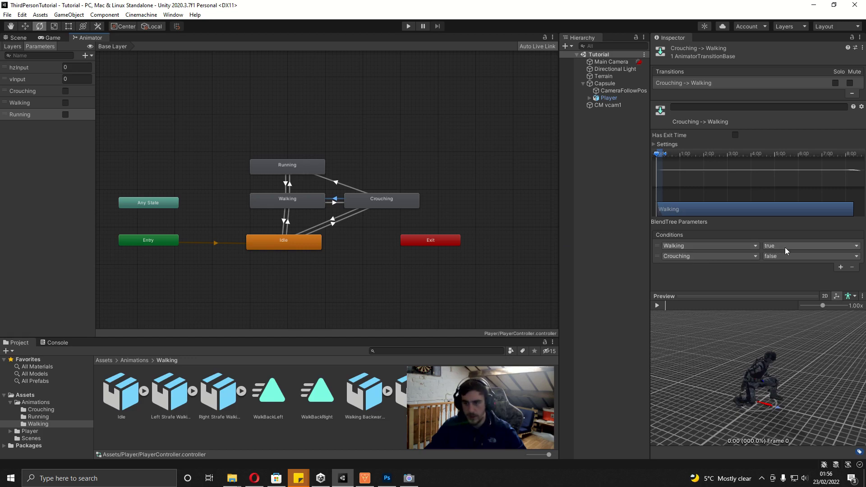
click(336, 183)
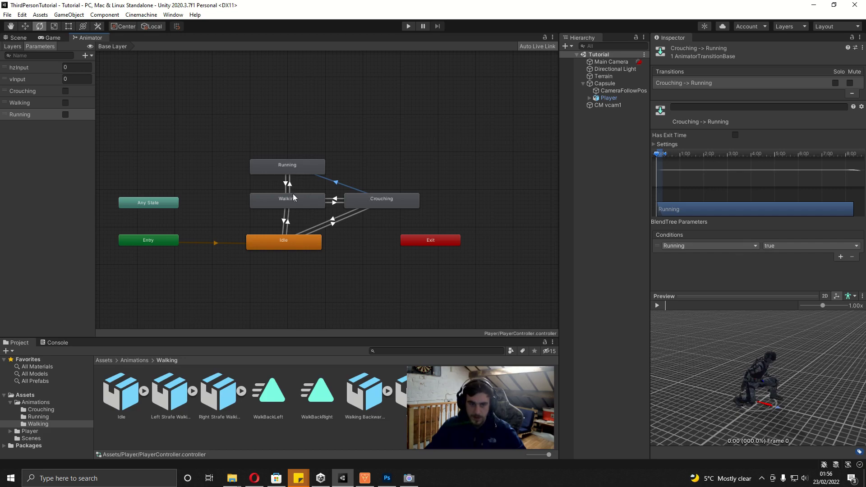
click(290, 183)
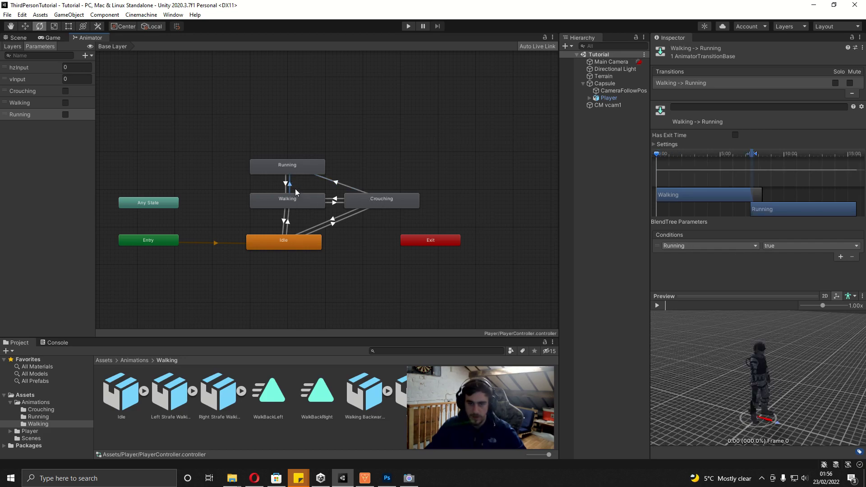
click(285, 184)
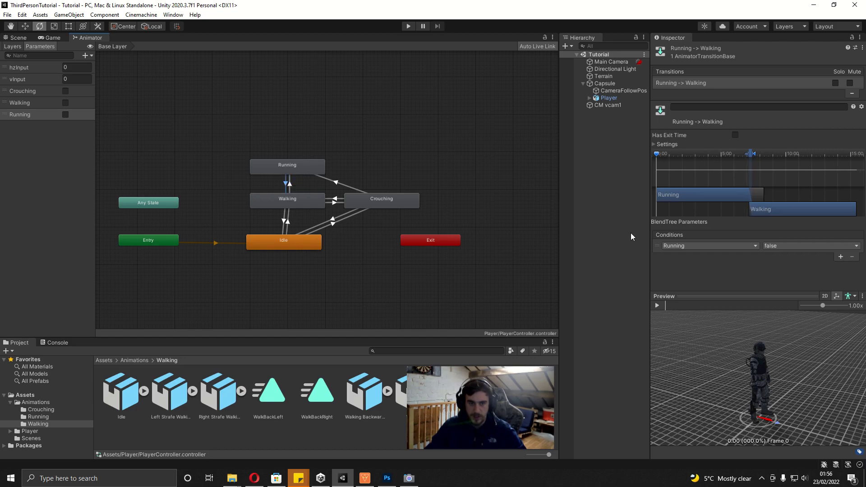
- Undock the Animator as a floating window so that the Game view is visible beside it
click(50, 40)
click(80, 37)
drag(79, 37, 617, 248)
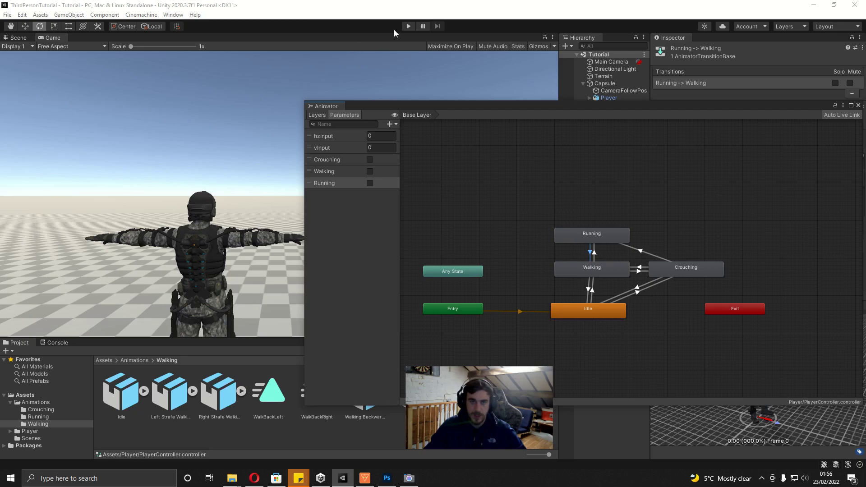
- Enter Play mode and switch the Crouching parameter on and off to test the transitions between Idle and Crouching
click(406, 28)
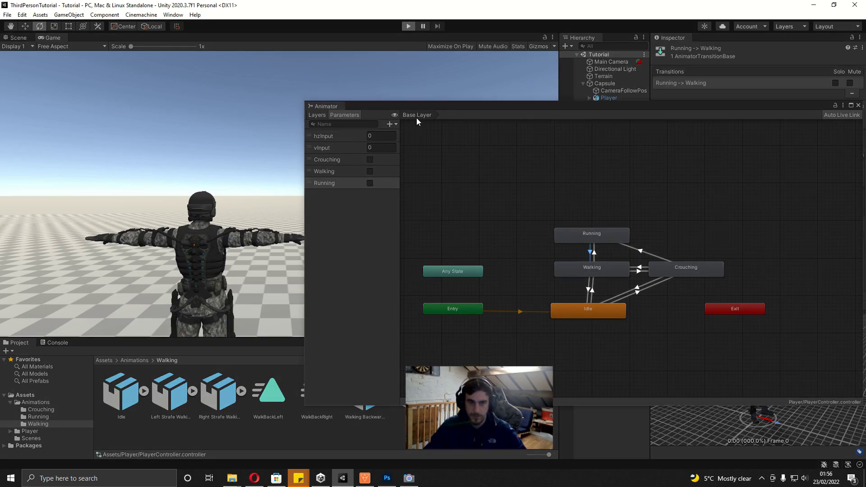
click(369, 160)
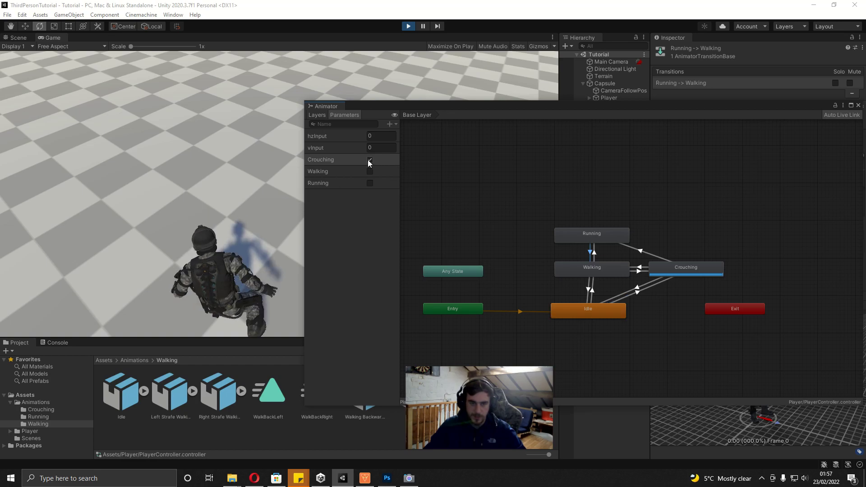
click(370, 160)
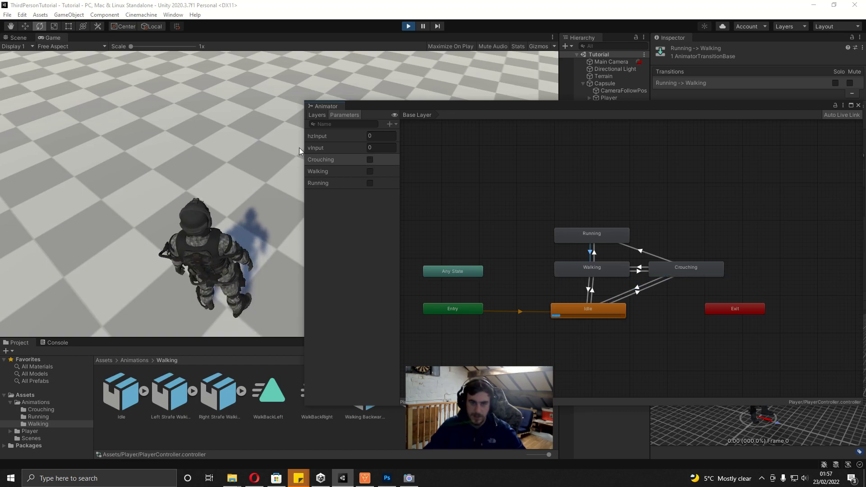
- Enable the Walking parameter during play and test the walk with vInput at 1 and at -1
click(370, 172)
click(368, 148)
text(1)
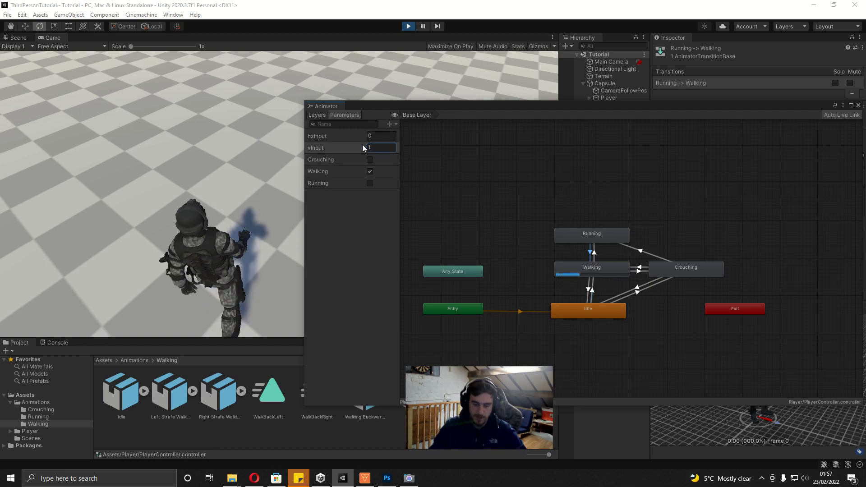
key(BackSpace)
text(-1)
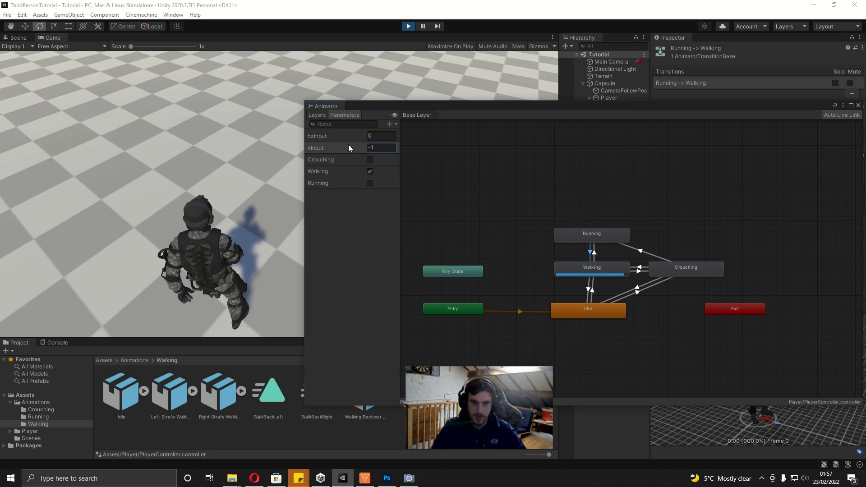
- Enable the Running parameter during play and set vInput to 1 to test the forward run
click(369, 183)
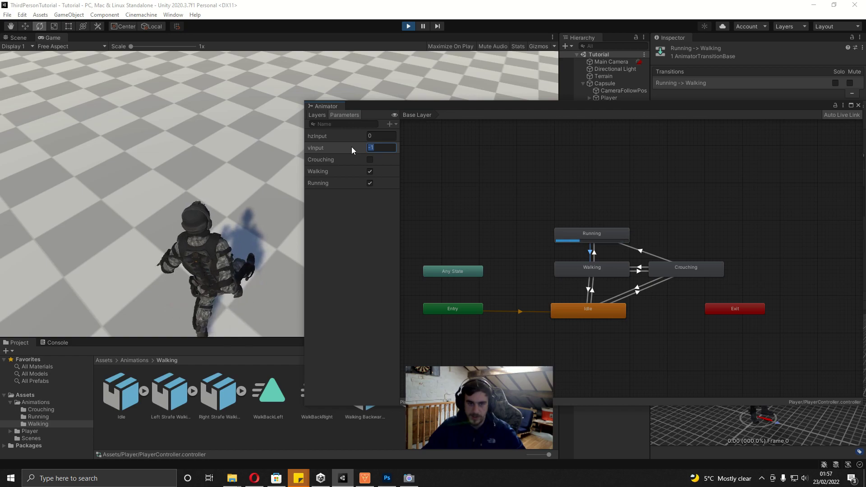
key(BackSpace)
key(BackSpace)
text(1)
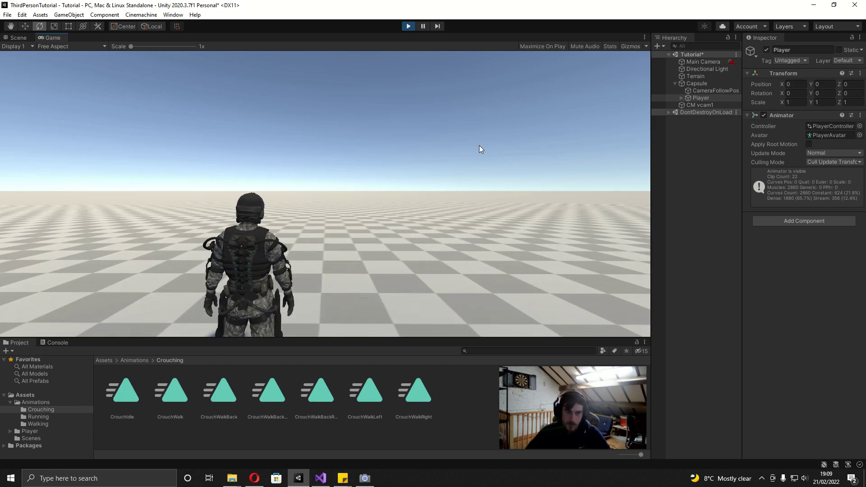
- Move the character forward in the playing game to check its walking animation
key(w)
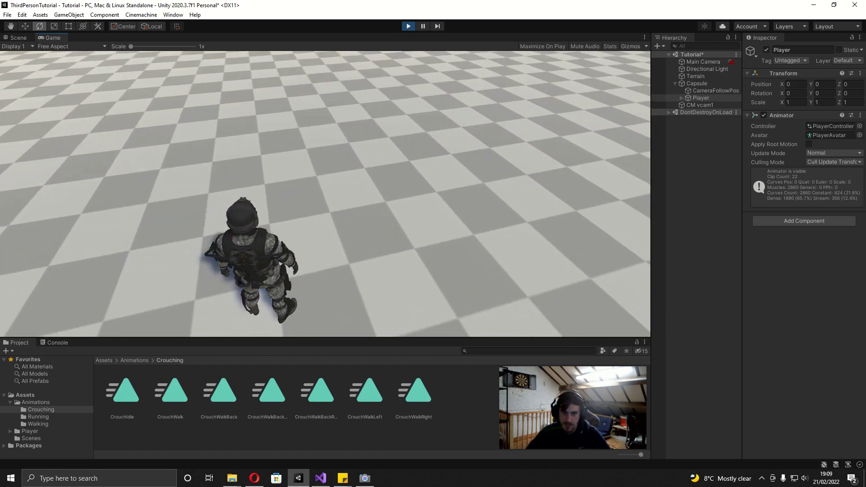